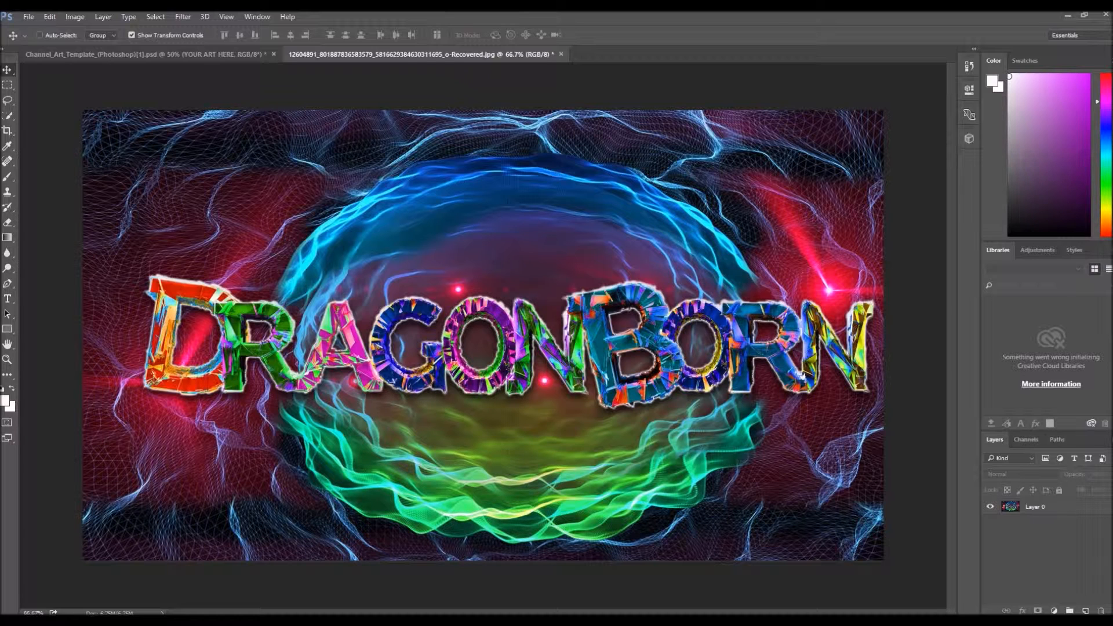
Create a new 2560 x 1440 pixel document at 300 pixels/inch in RGB Color with a transparent background.
{"action": "left_click", "coordinate": [28, 16]}
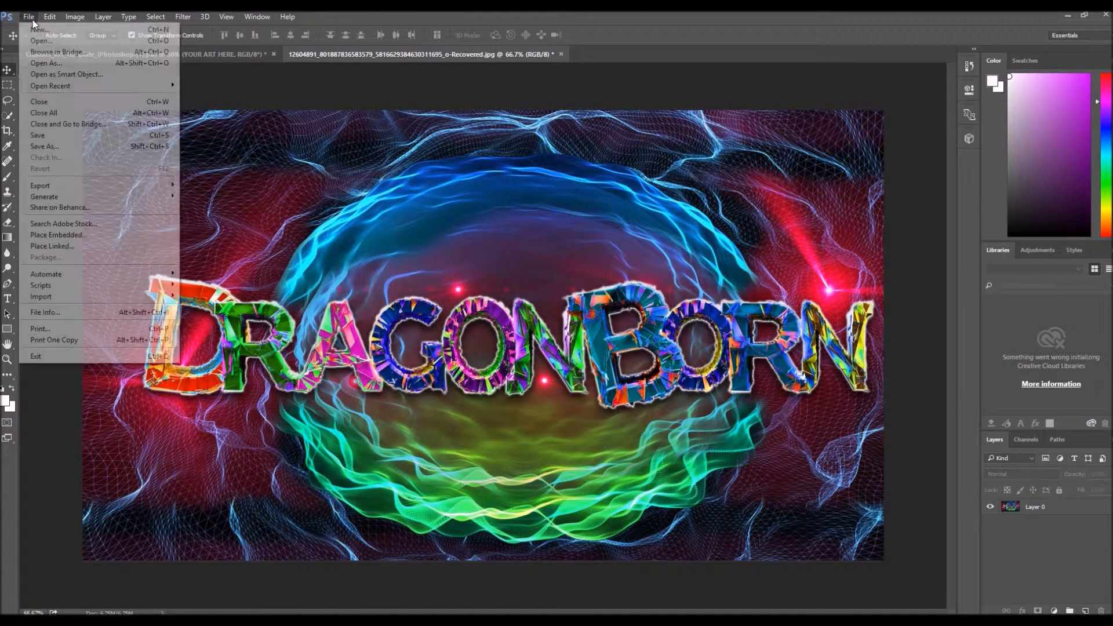
{"action": "left_click", "coordinate": [36, 30]}
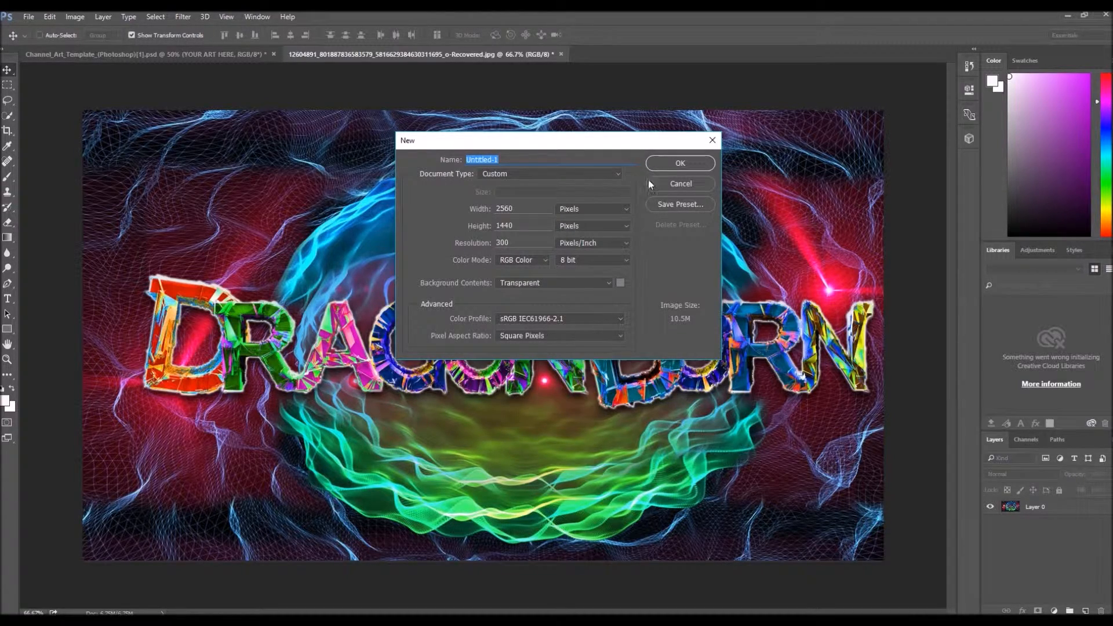
{"action": "left_click", "coordinate": [661, 166]}
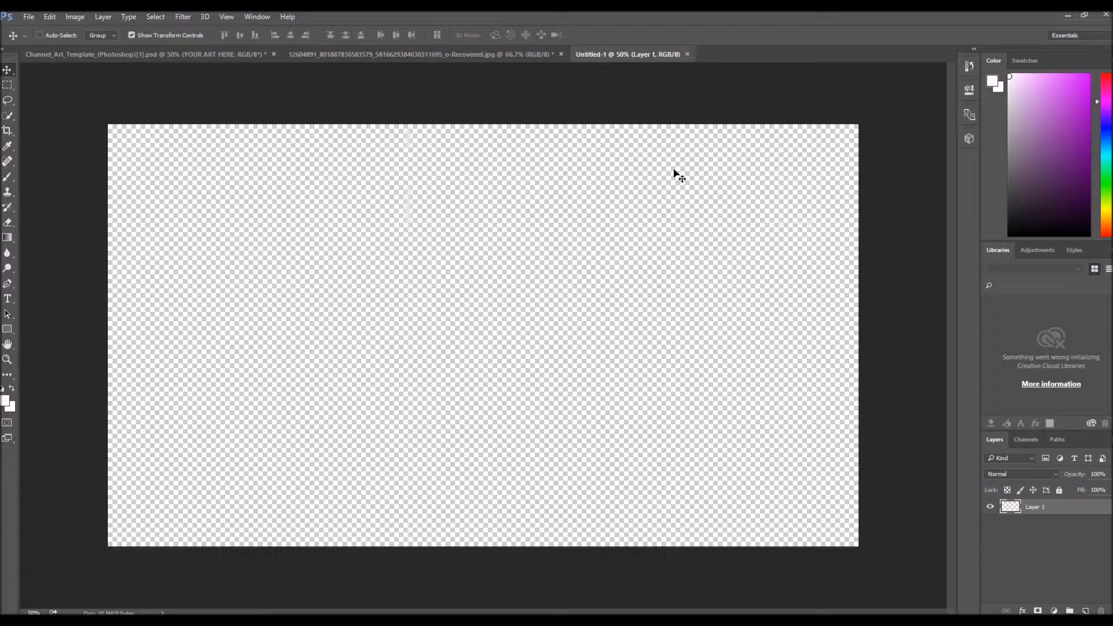
Start opening files and browse to the mm-shattered-free folder inside gfxpack to look over its letter images.
{"action": "left_click", "coordinate": [27, 17]}
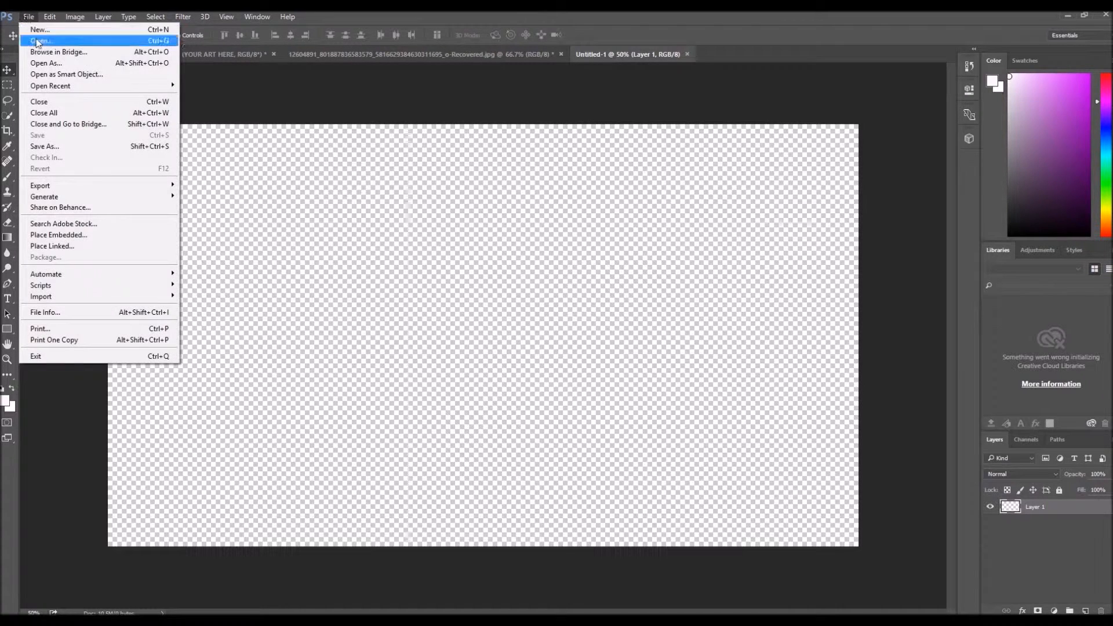
{"action": "left_click", "coordinate": [37, 41]}
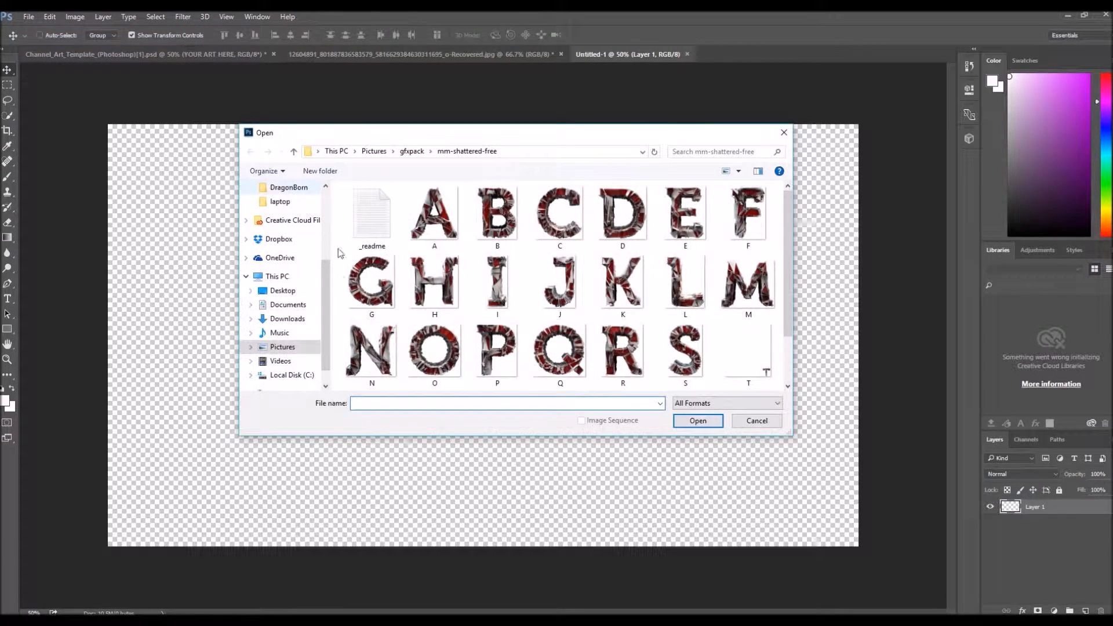
{"action": "scroll", "coordinate": [328, 302], "scroll_direction": "up", "scroll_amount": 3}
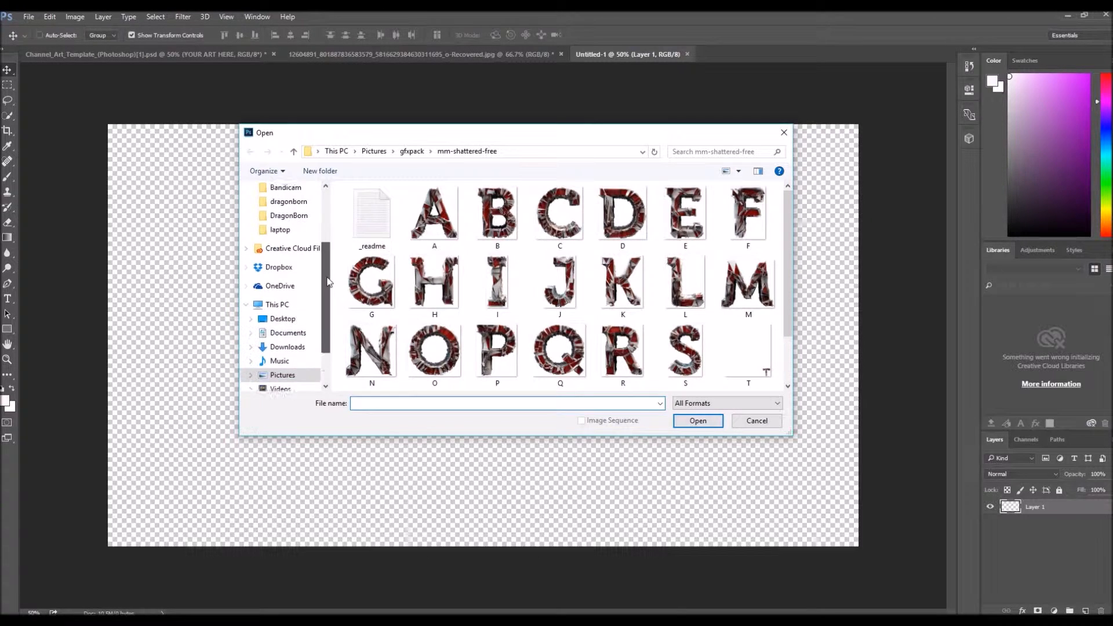
{"action": "left_click", "coordinate": [282, 276]}
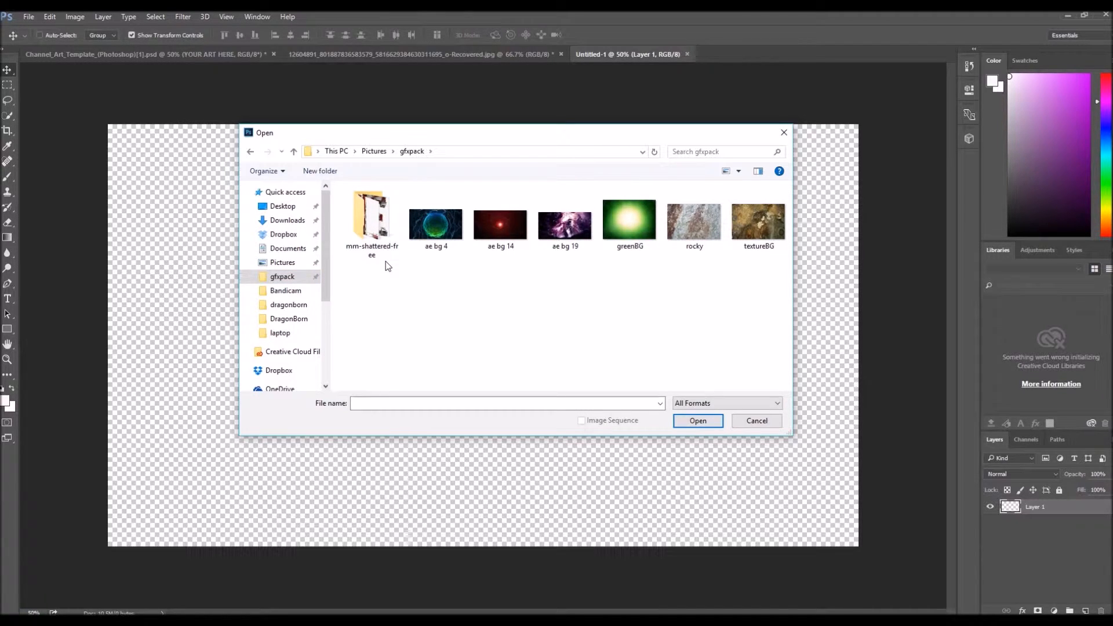
{"action": "double_click", "coordinate": [371, 229]}
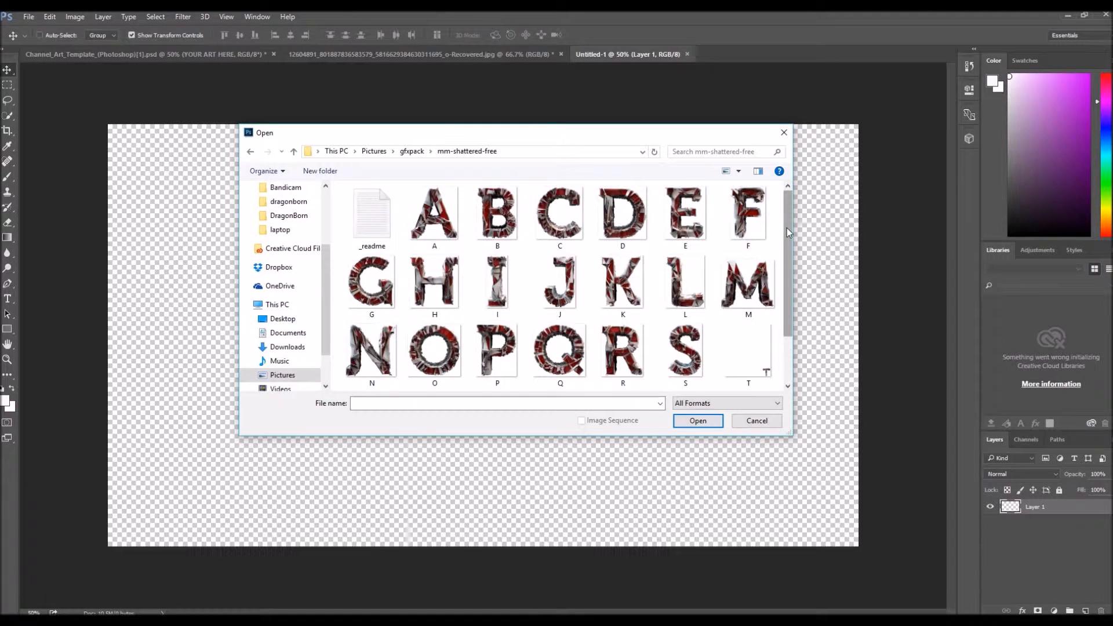
{"action": "scroll", "coordinate": [787, 228], "scroll_direction": "down", "scroll_amount": 2}
{"action": "scroll", "coordinate": [783, 221], "scroll_direction": "up", "scroll_amount": 2}
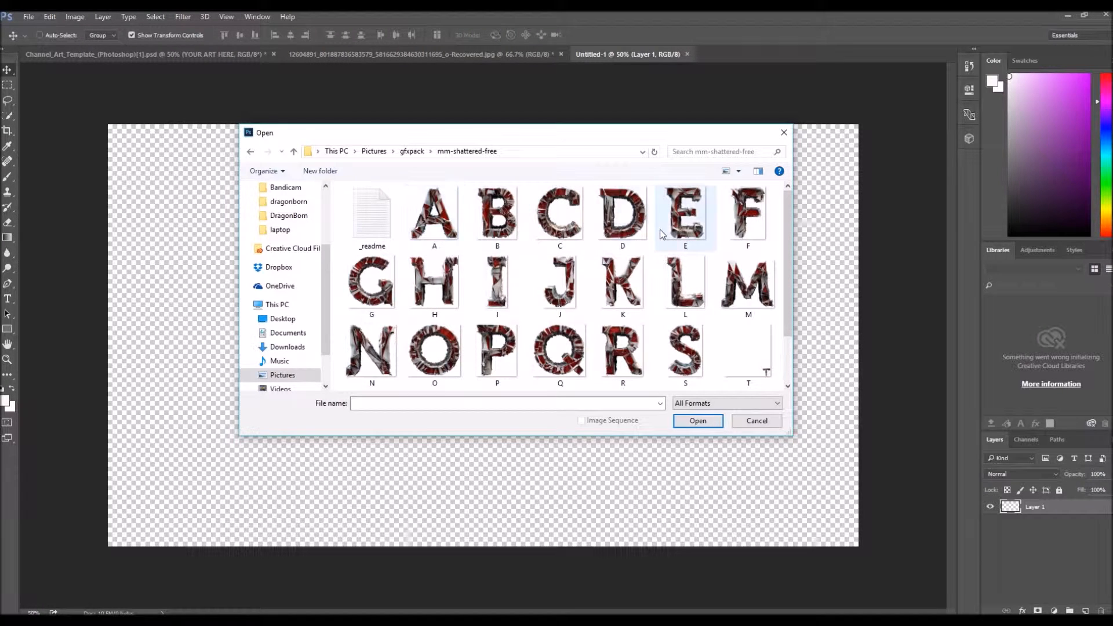
Open the letter images A, B, D, G, N, O and R together from the mm-shattered-free folder.
{"action": "left_click", "coordinate": [617, 230]}
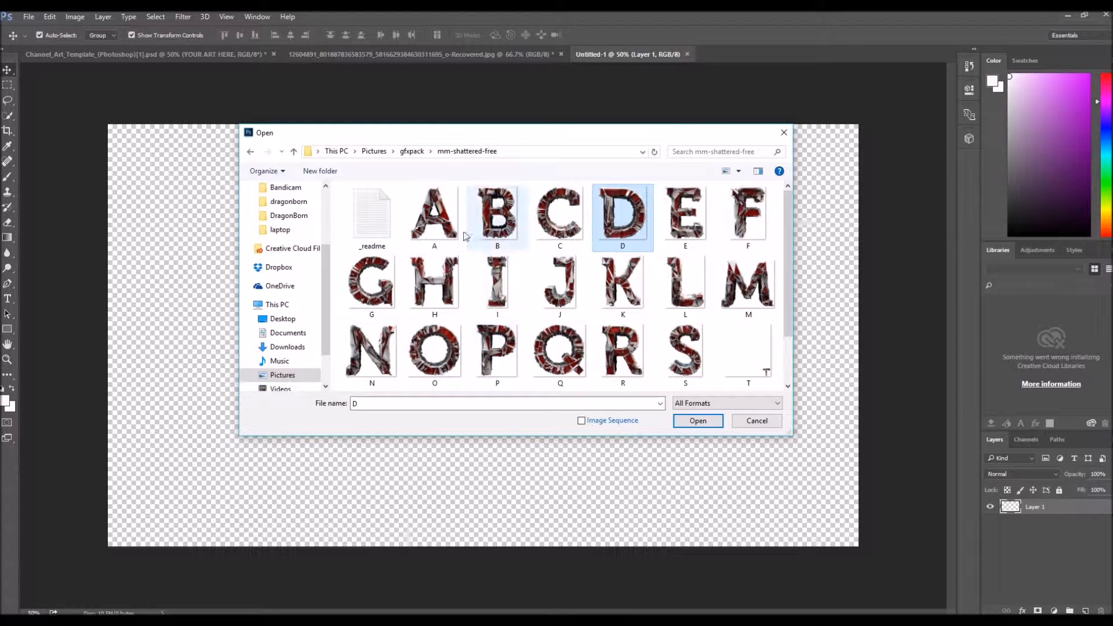
{"action": "left_click", "coordinate": [445, 229], "text": "ctrl"}
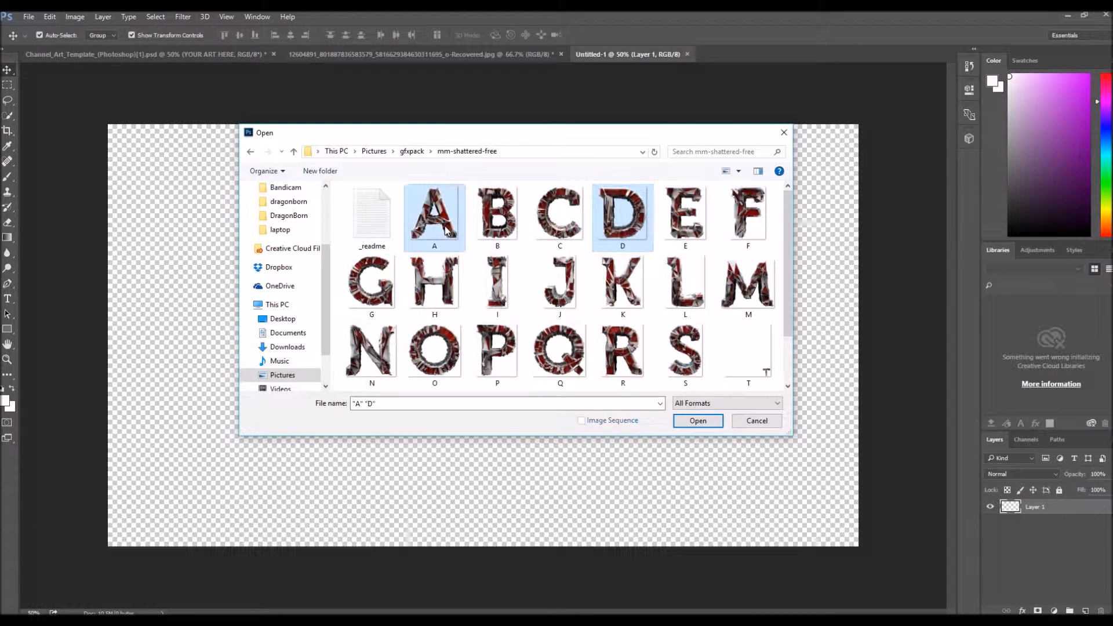
{"action": "left_click", "coordinate": [632, 353], "text": "ctrl"}
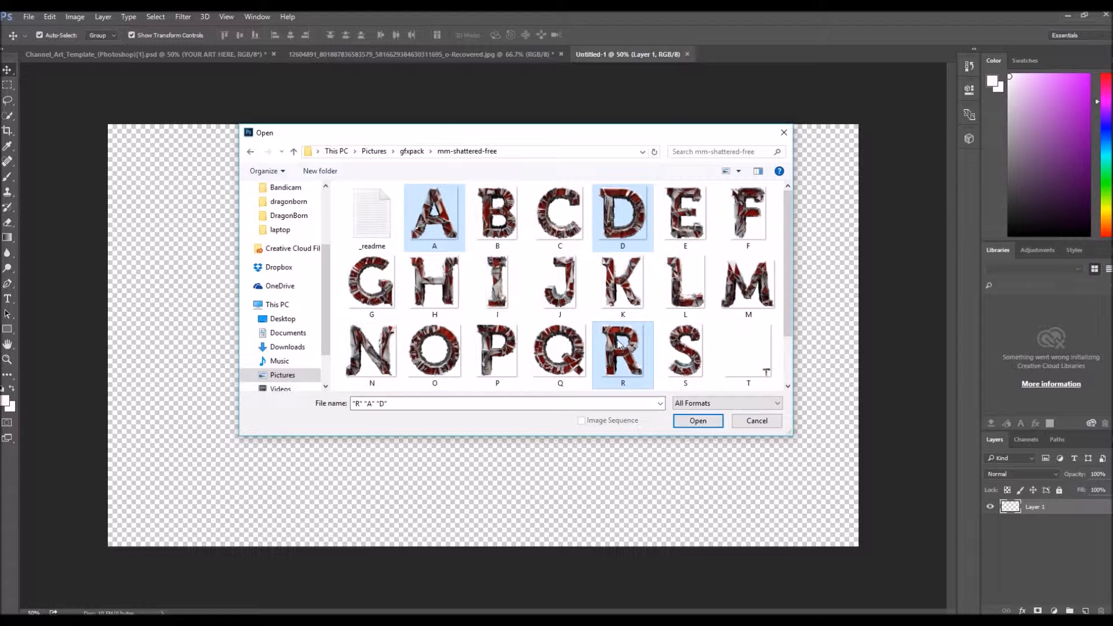
{"action": "left_click", "coordinate": [432, 348], "text": "ctrl"}
{"action": "left_click", "coordinate": [386, 348], "text": "ctrl"}
{"action": "left_click", "coordinate": [376, 293], "text": "ctrl"}
{"action": "left_click", "coordinate": [501, 209], "text": "ctrl"}
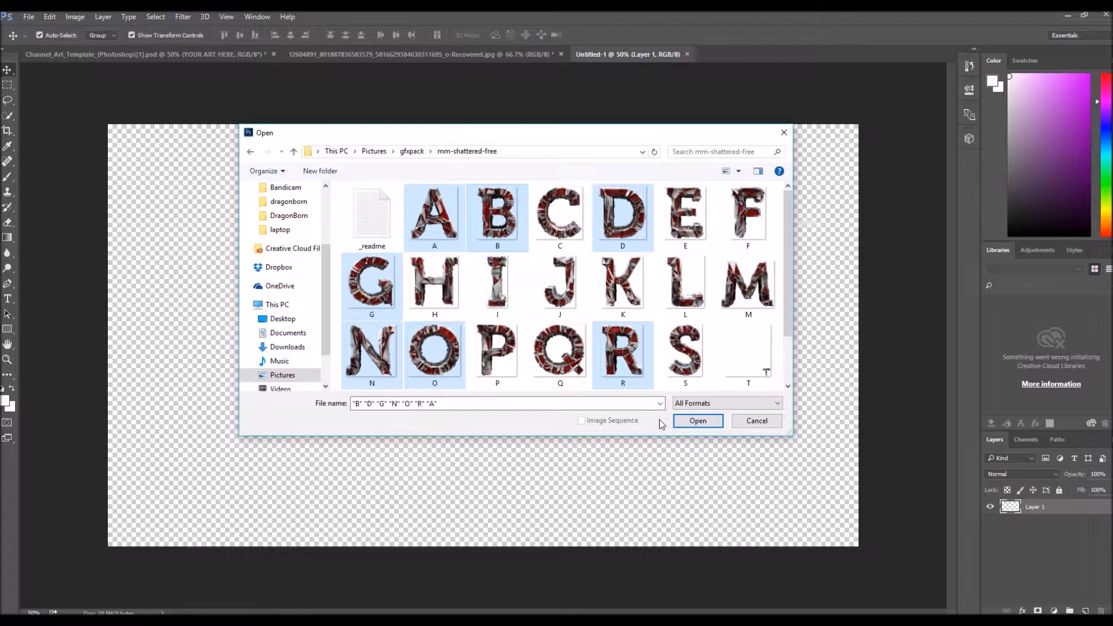
{"action": "left_click", "coordinate": [684, 422]}
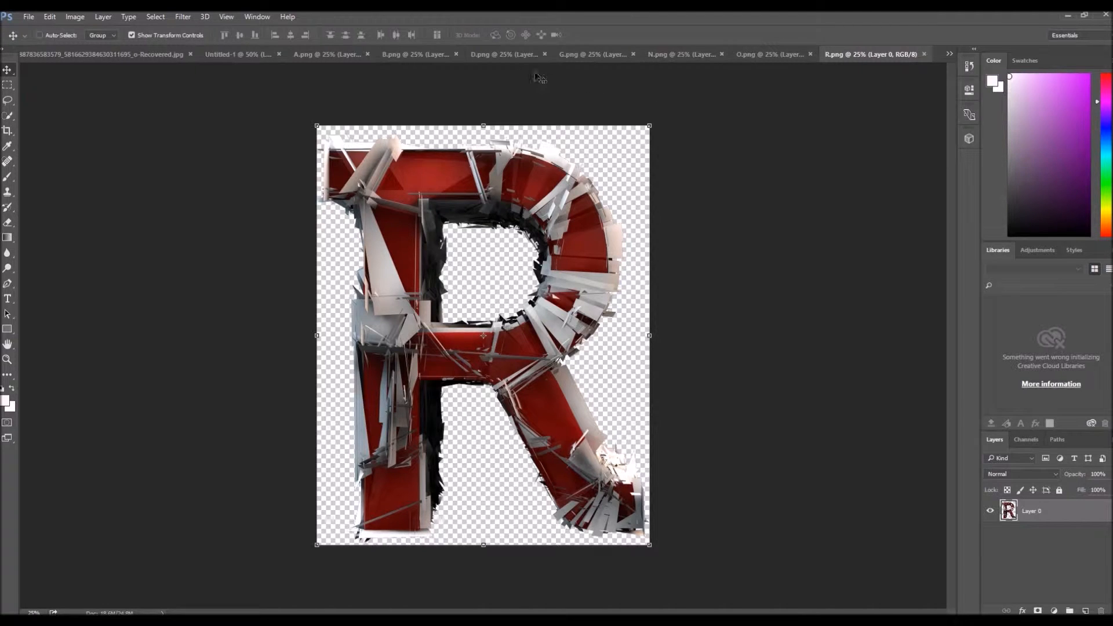
Scale the letter D down to about 13% width and 12% height and place it near the left edge of the Untitled-1 canvas.
{"action": "left_click", "coordinate": [516, 58]}
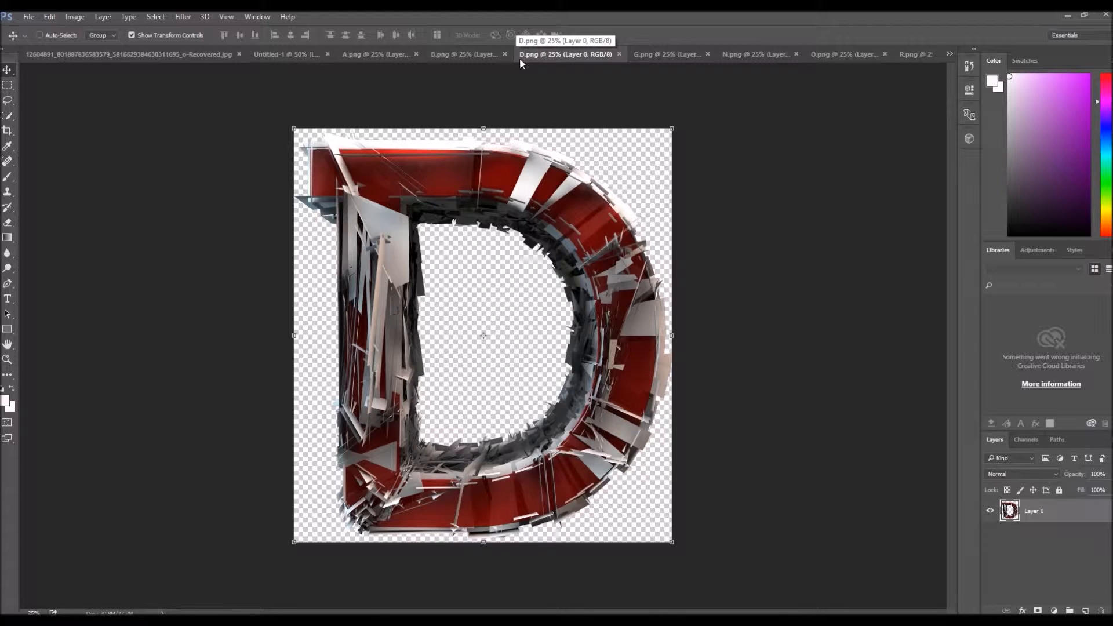
{"action": "key", "text": "ctrl+t"}
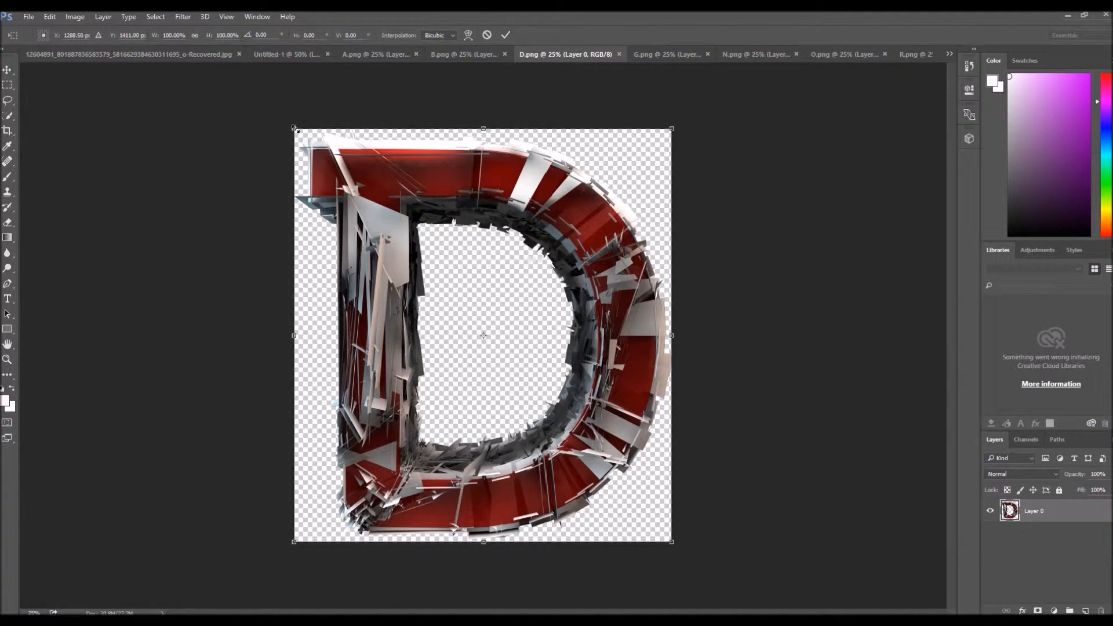
{"action": "left_click_drag", "start_coordinate": [294, 128], "coordinate": [622, 493]}
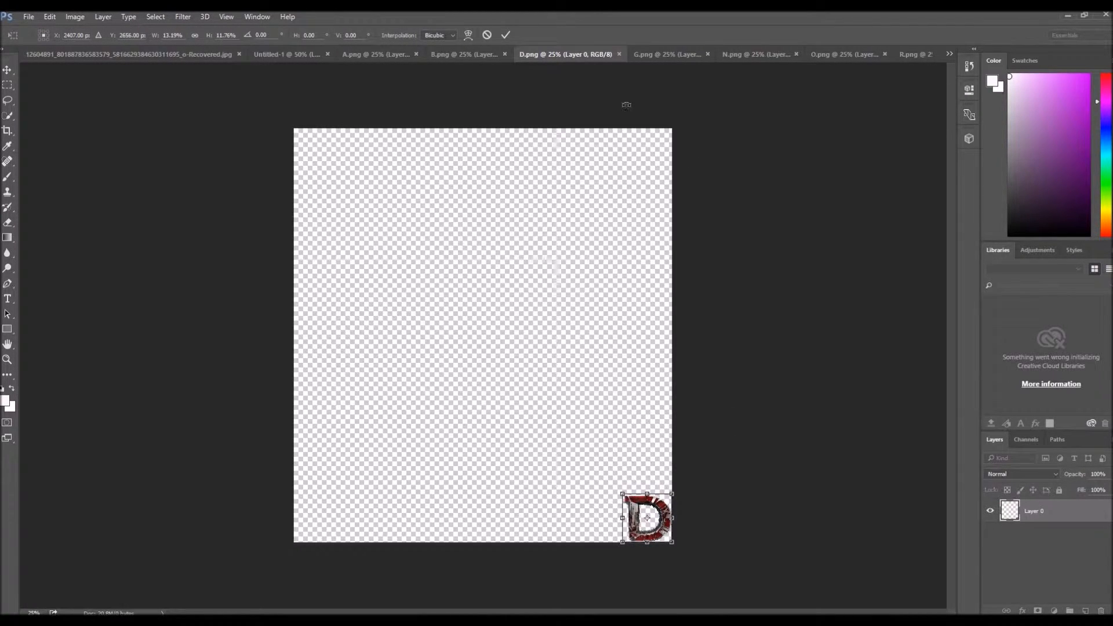
{"action": "left_click", "coordinate": [504, 36]}
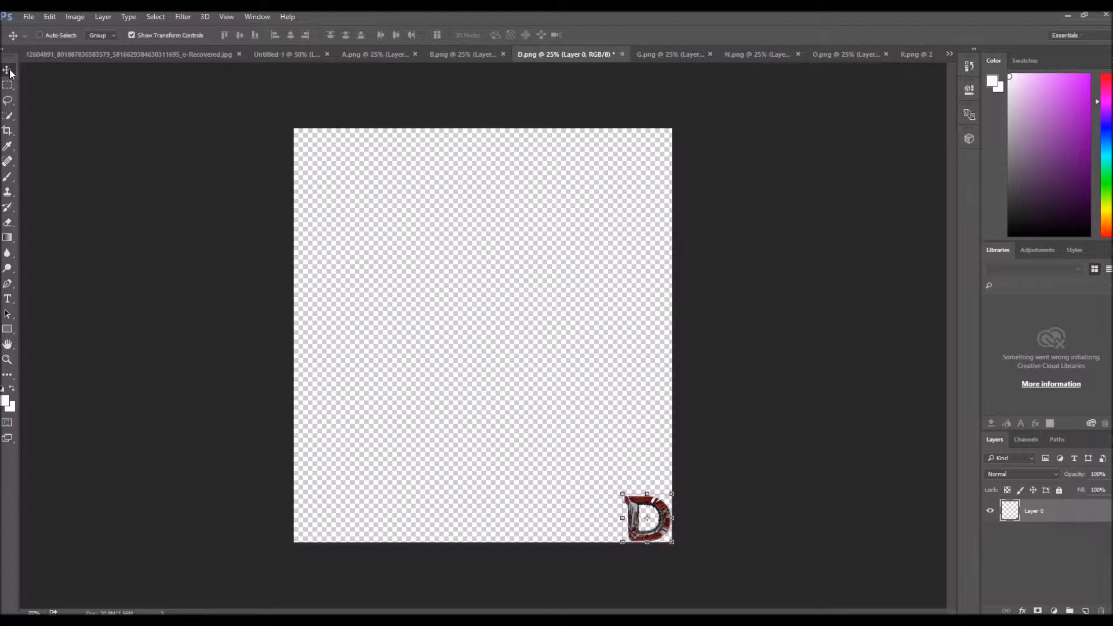
{"action": "left_click_drag", "start_coordinate": [652, 510], "coordinate": [230, 316]}
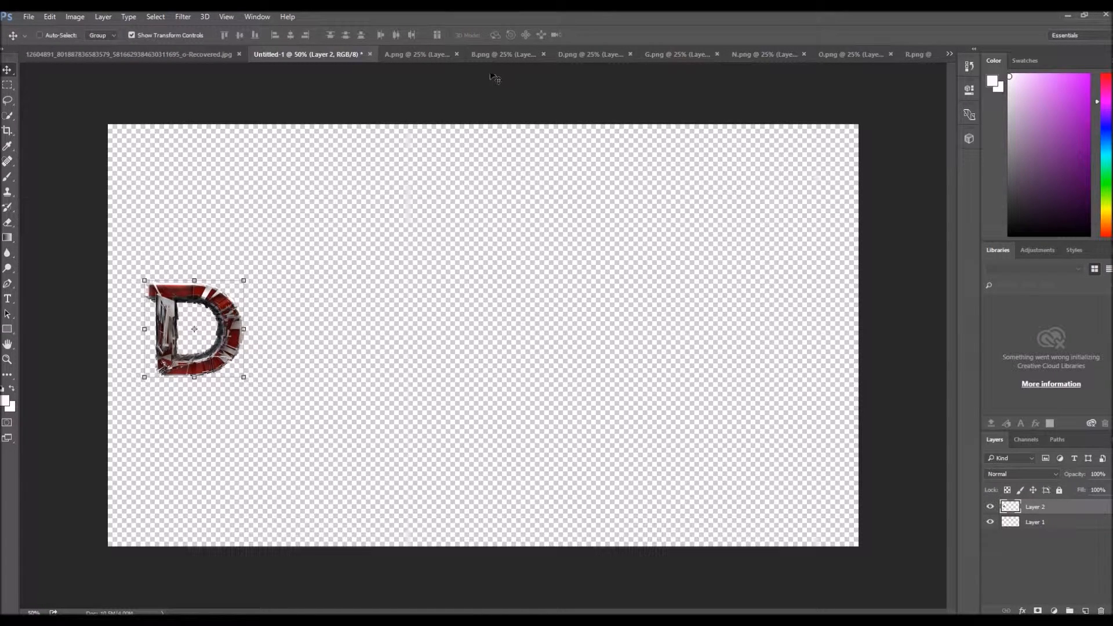
Scale the letter R down to about 18% width and 12% height and place it right beside the D in Untitled-1.
{"action": "left_click", "coordinate": [914, 60]}
{"action": "key", "text": "ctrl+t"}
{"action": "left_click_drag", "start_coordinate": [316, 125], "coordinate": [585, 489]}
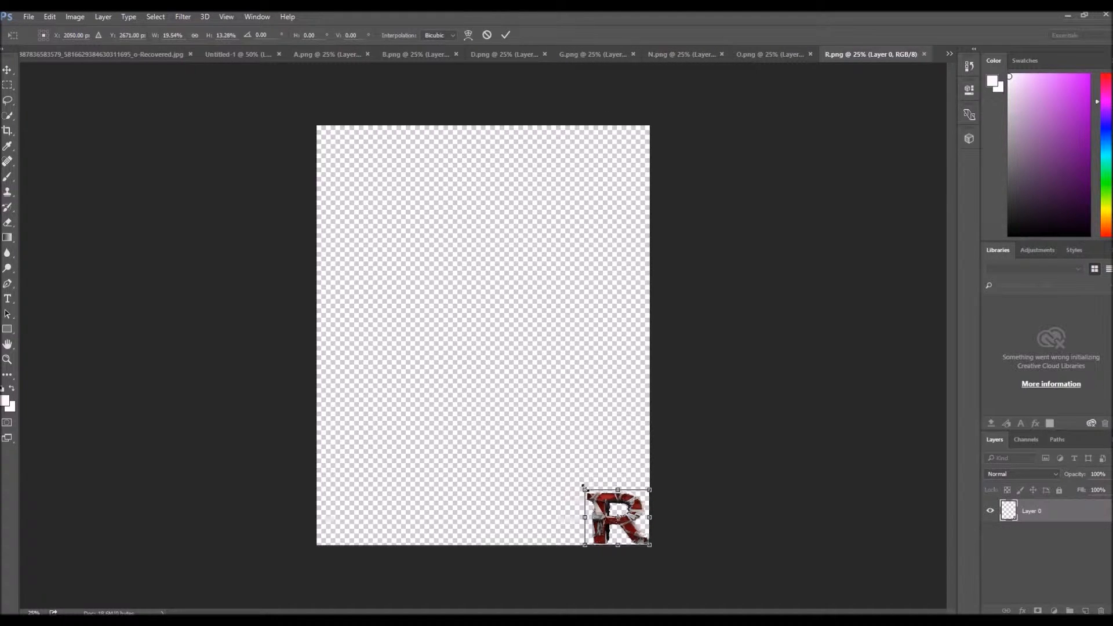
{"action": "left_click_drag", "start_coordinate": [584, 489], "coordinate": [589, 494]}
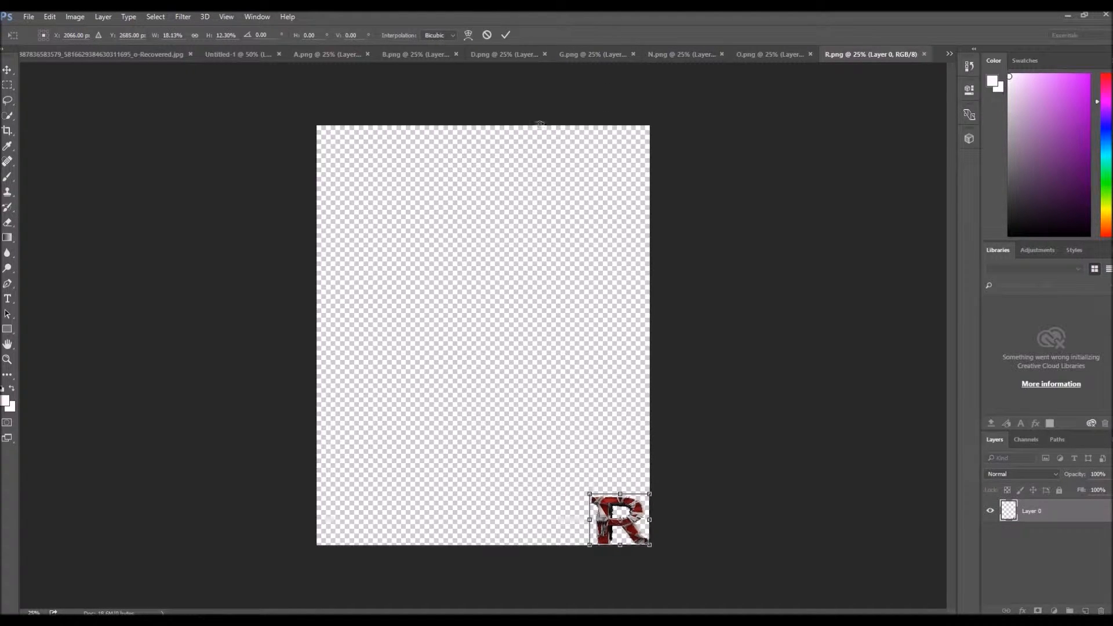
{"action": "left_click", "coordinate": [506, 35]}
{"action": "left_click_drag", "start_coordinate": [600, 501], "coordinate": [306, 339]}
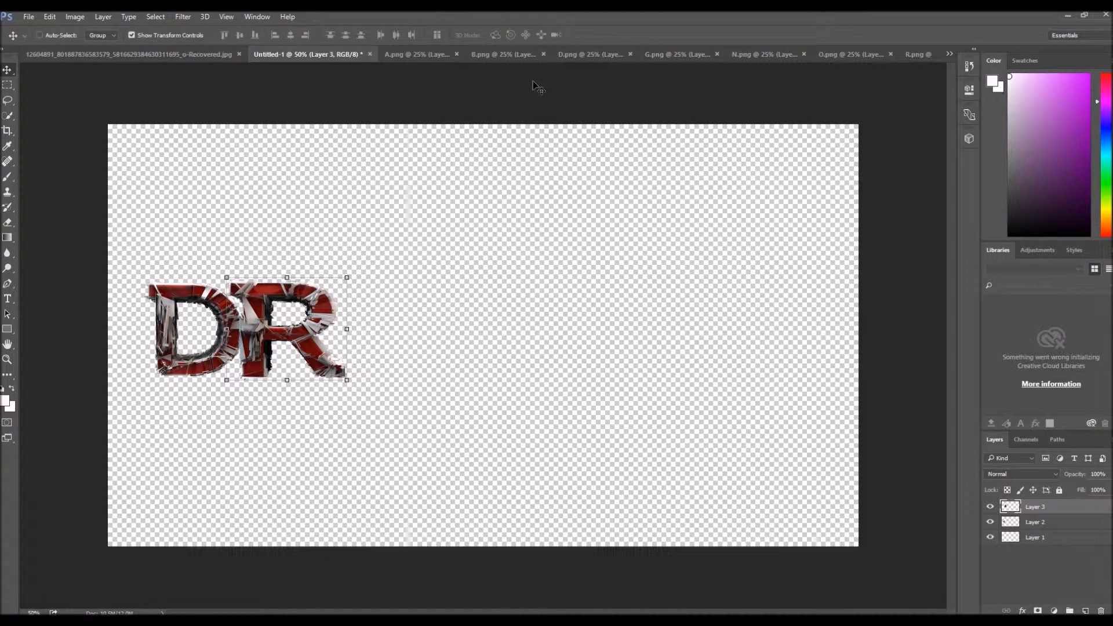
Scale the letter N down to about 14% and place the remaining letters in Untitled-1 to spell DRAGONBORN.
{"action": "left_click", "coordinate": [756, 55]}
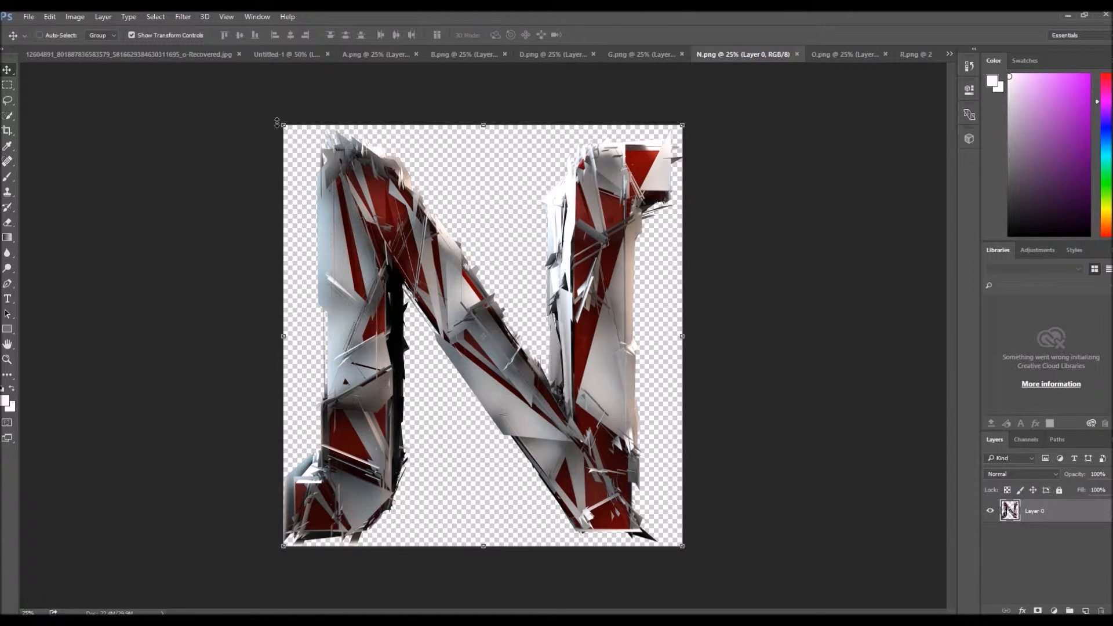
{"action": "left_click_drag", "start_coordinate": [283, 125], "coordinate": [625, 490]}
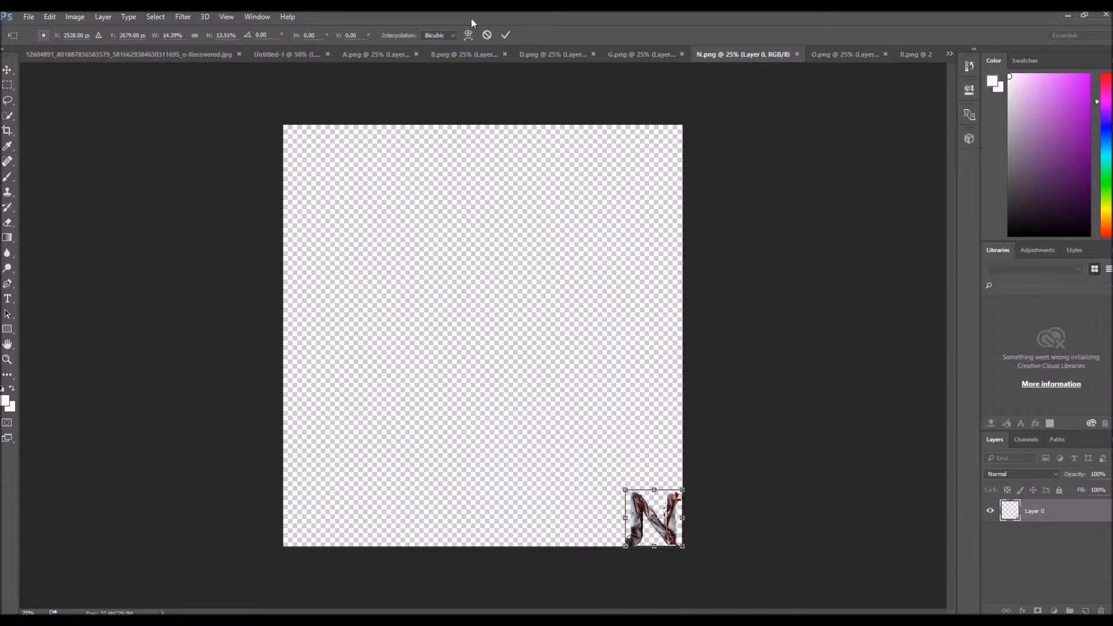
{"action": "key", "text": "Return"}
{"action": "left_click_drag", "start_coordinate": [654, 518], "coordinate": [426, 328]}
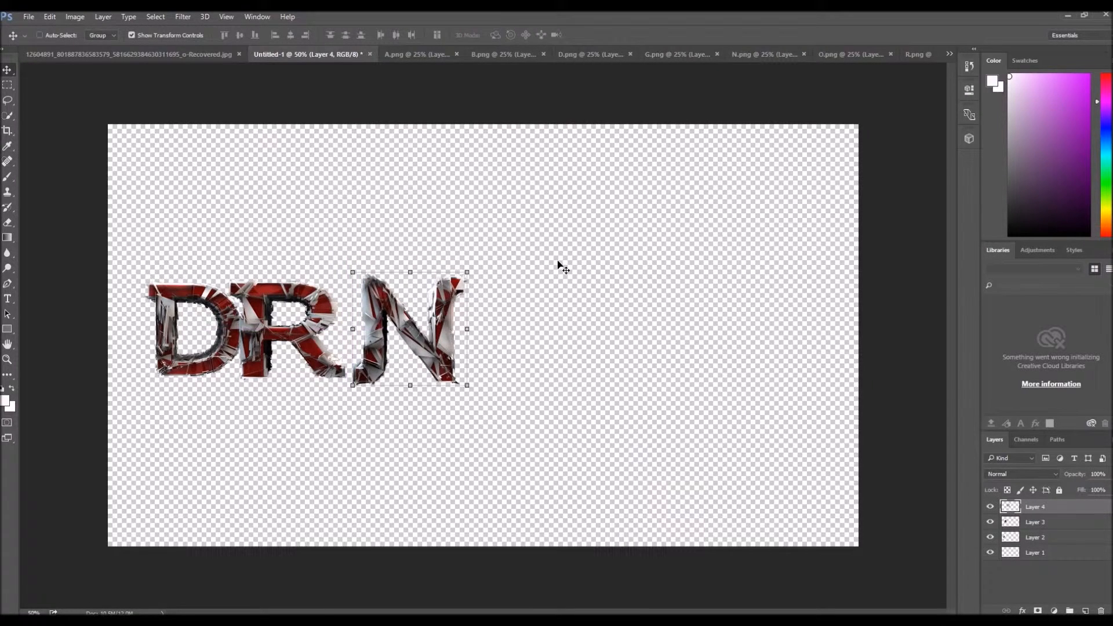
{"action": "left_click", "coordinate": [735, 53]}
{"action": "left_click_drag", "start_coordinate": [679, 547], "coordinate": [548, 342]}
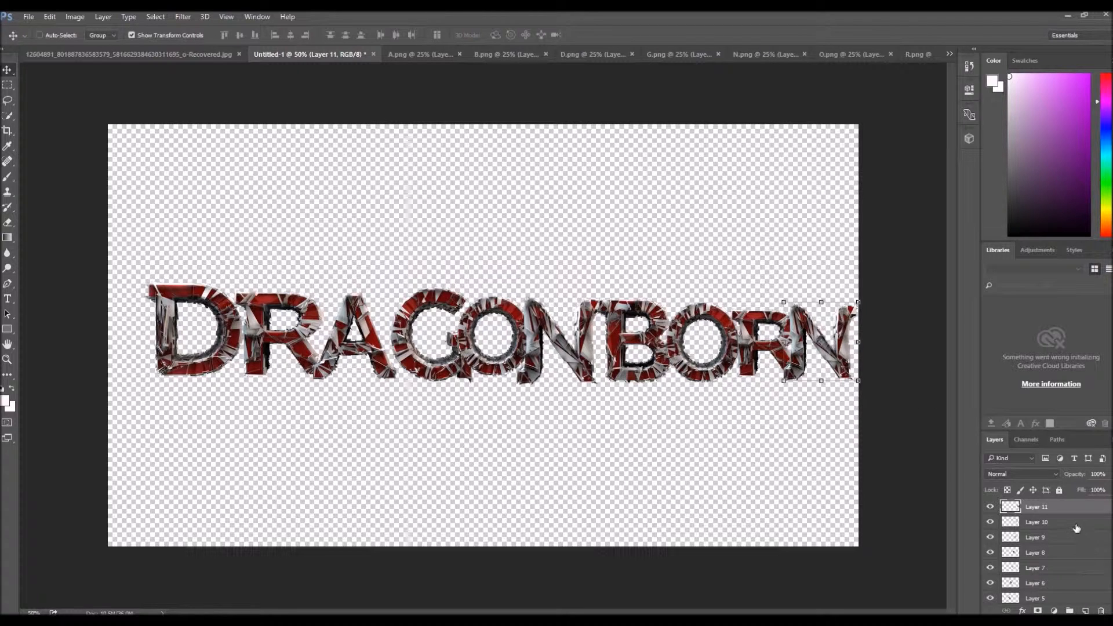
Delete the empty Layer 1 beneath the letter layers.
{"action": "scroll", "coordinate": [1076, 527], "scroll_direction": "down", "scroll_amount": 1}
{"action": "scroll", "coordinate": [1043, 550], "scroll_direction": "down", "scroll_amount": 3}
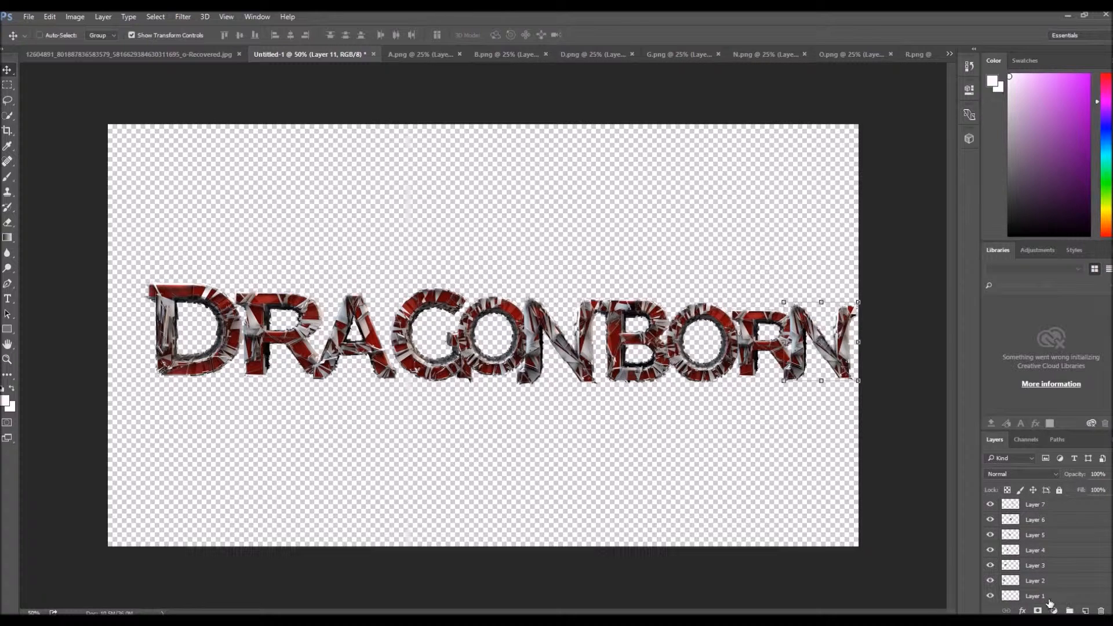
{"action": "left_click", "coordinate": [1049, 600]}
{"action": "key", "text": "Delete"}
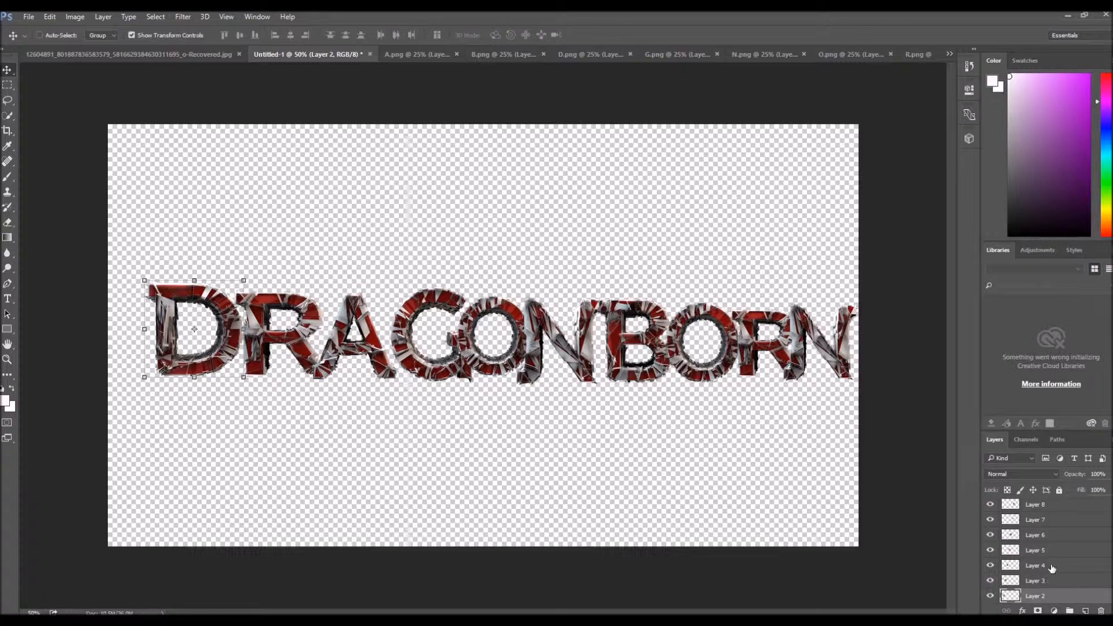
Go through Layer 2 to Layer 8 one by one to check which letter each holds, ending with Layer 2 selected.
{"action": "scroll", "coordinate": [1050, 574], "scroll_direction": "up", "scroll_amount": 3}
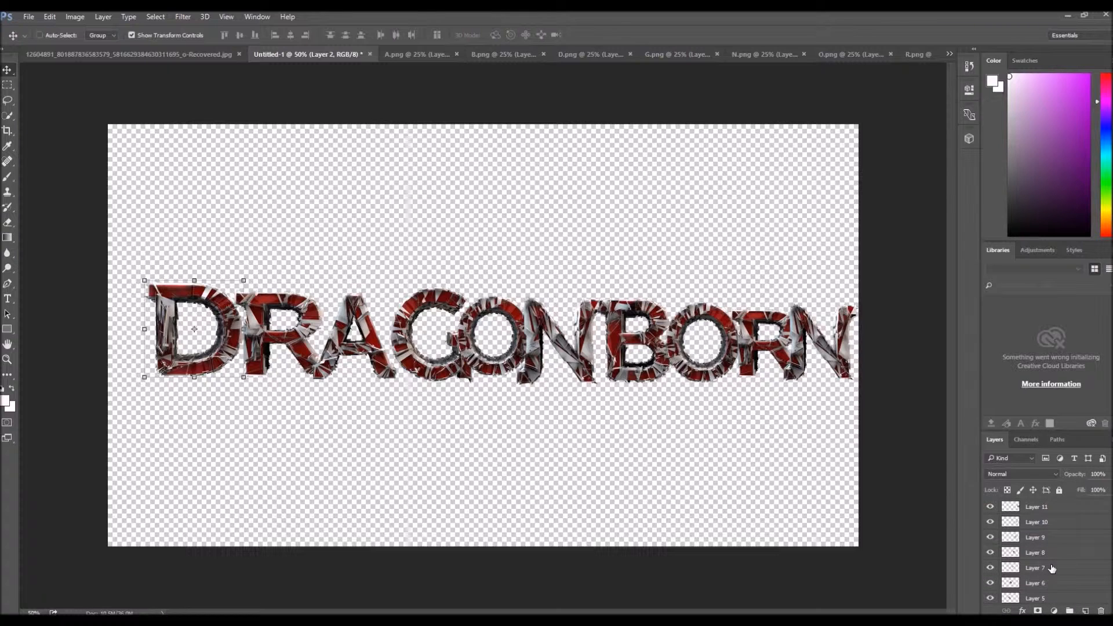
{"action": "scroll", "coordinate": [1054, 573], "scroll_direction": "down", "scroll_amount": 3}
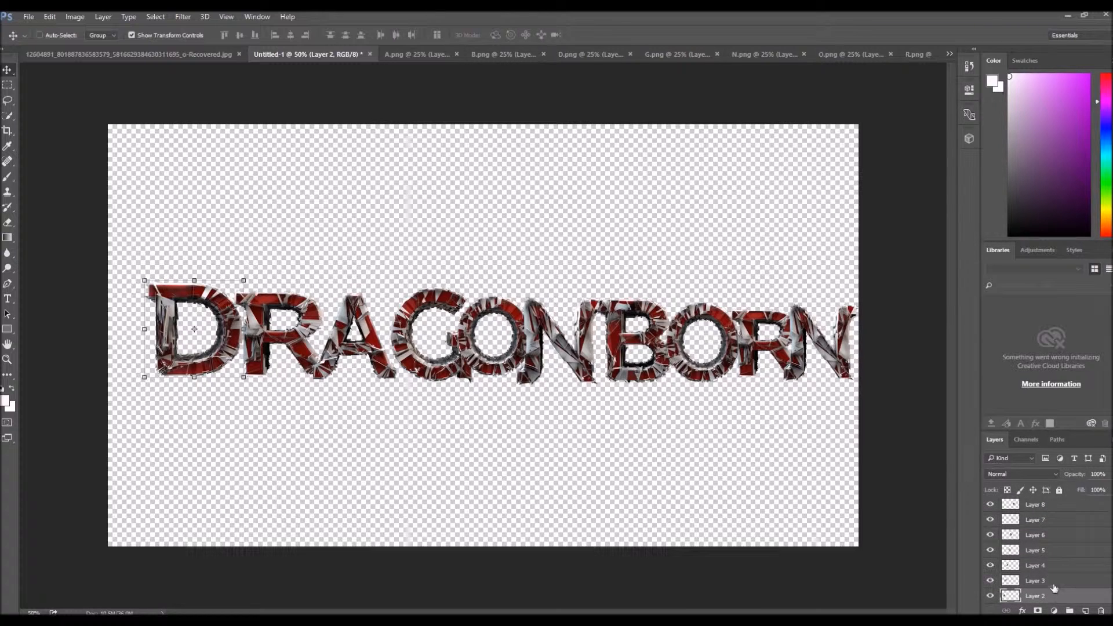
{"action": "left_click", "coordinate": [1046, 580]}
{"action": "left_click", "coordinate": [1048, 565]}
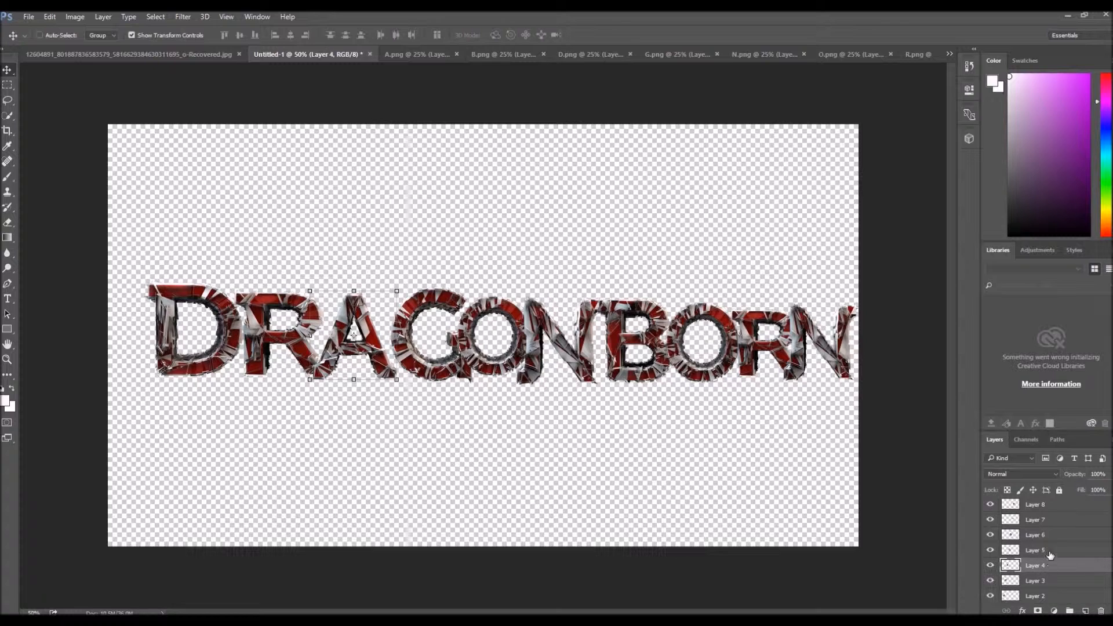
{"action": "left_click", "coordinate": [1049, 551]}
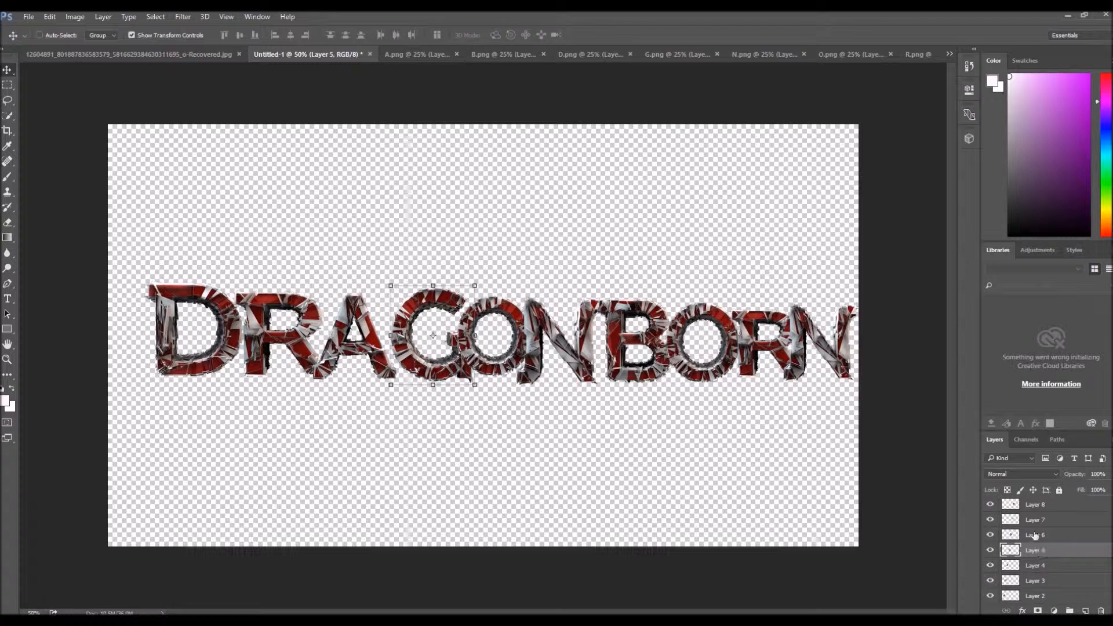
{"action": "left_click", "coordinate": [1035, 535]}
{"action": "left_click", "coordinate": [1043, 520]}
{"action": "left_click", "coordinate": [1052, 505]}
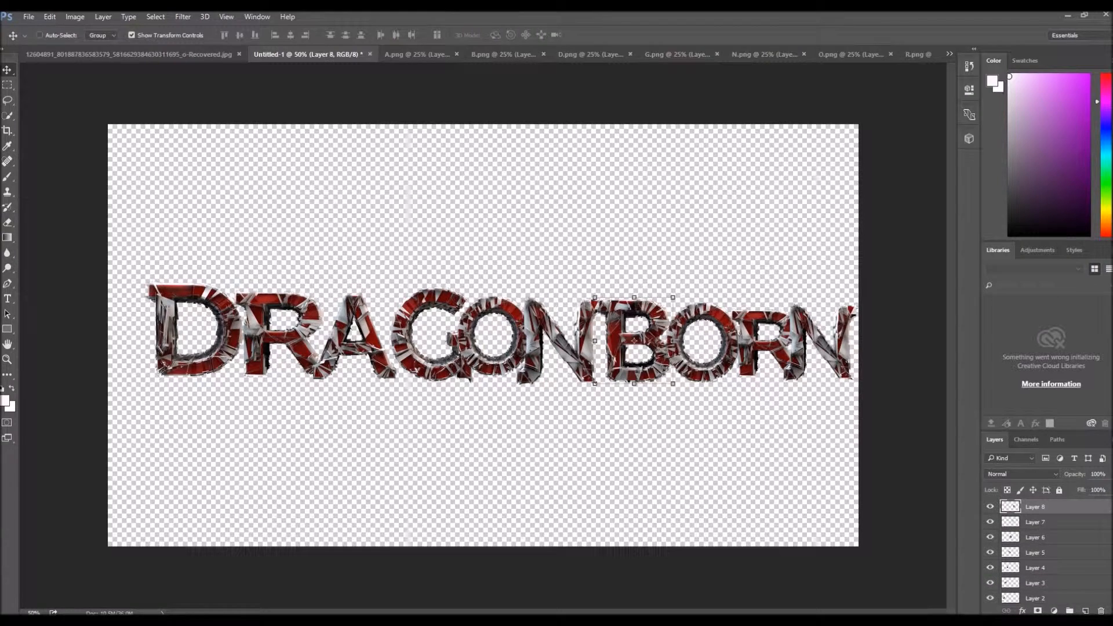
{"action": "scroll", "coordinate": [1048, 551], "scroll_direction": "up", "scroll_amount": 3}
{"action": "scroll", "coordinate": [1048, 551], "scroll_direction": "down", "scroll_amount": 3}
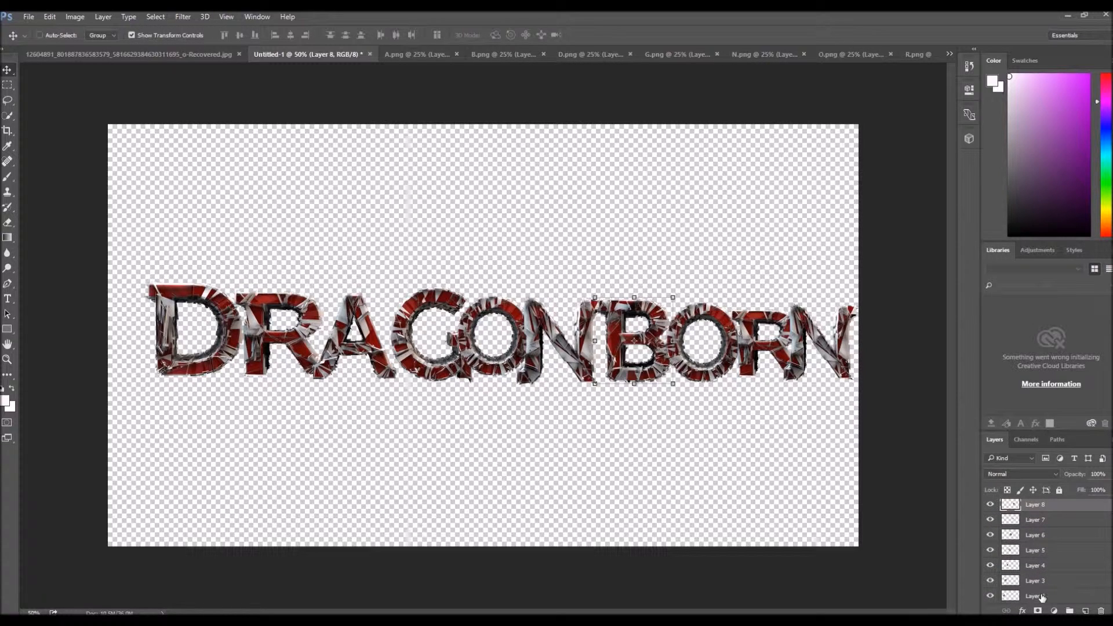
{"action": "left_click", "coordinate": [1040, 595]}
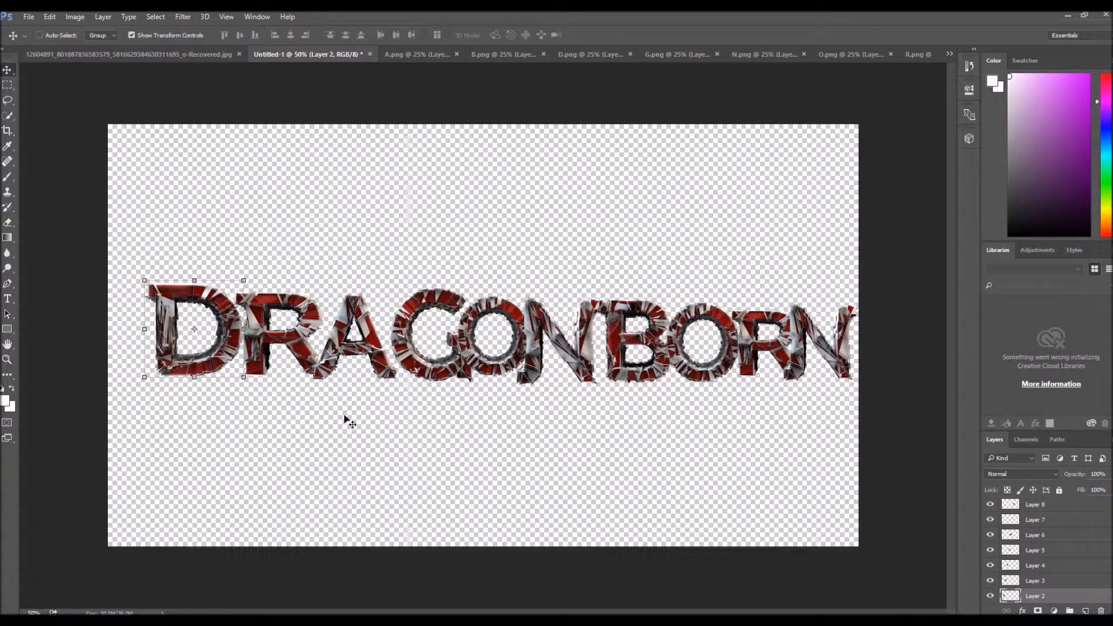
Scale the first letter D to about 80.6% width and 92.8% height, rotate it about -0.12°, and place it close beside the R.
{"action": "left_click_drag", "start_coordinate": [243, 377], "coordinate": [214, 358]}
{"action": "left_click_drag", "start_coordinate": [200, 265], "coordinate": [198, 262]}
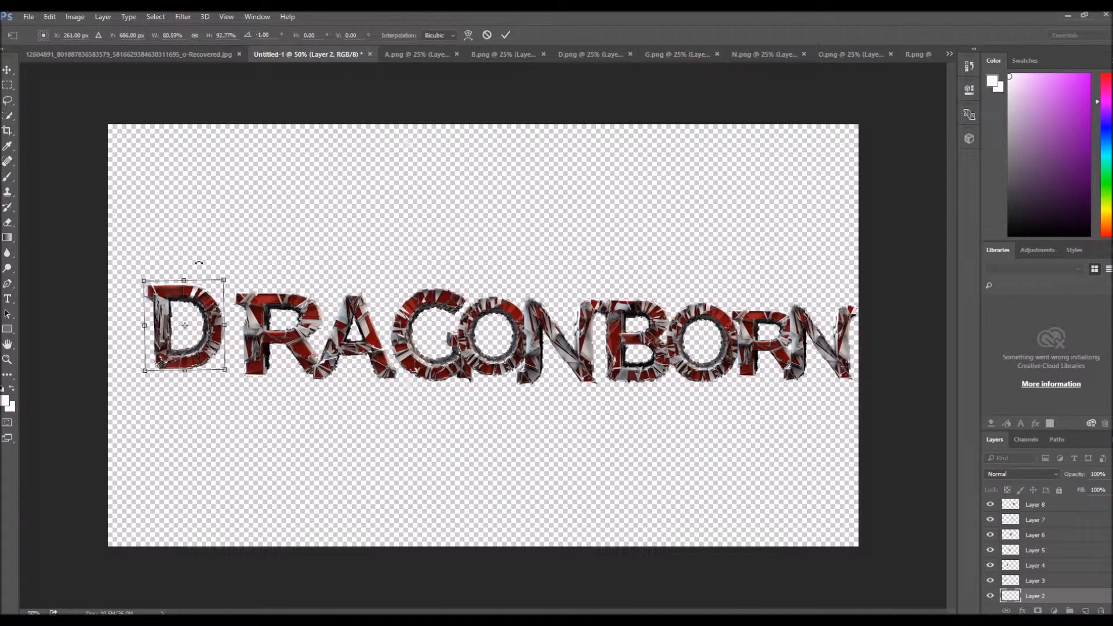
{"action": "left_click_drag", "start_coordinate": [210, 342], "coordinate": [210, 349]}
{"action": "left_click_drag", "start_coordinate": [198, 267], "coordinate": [203, 263]}
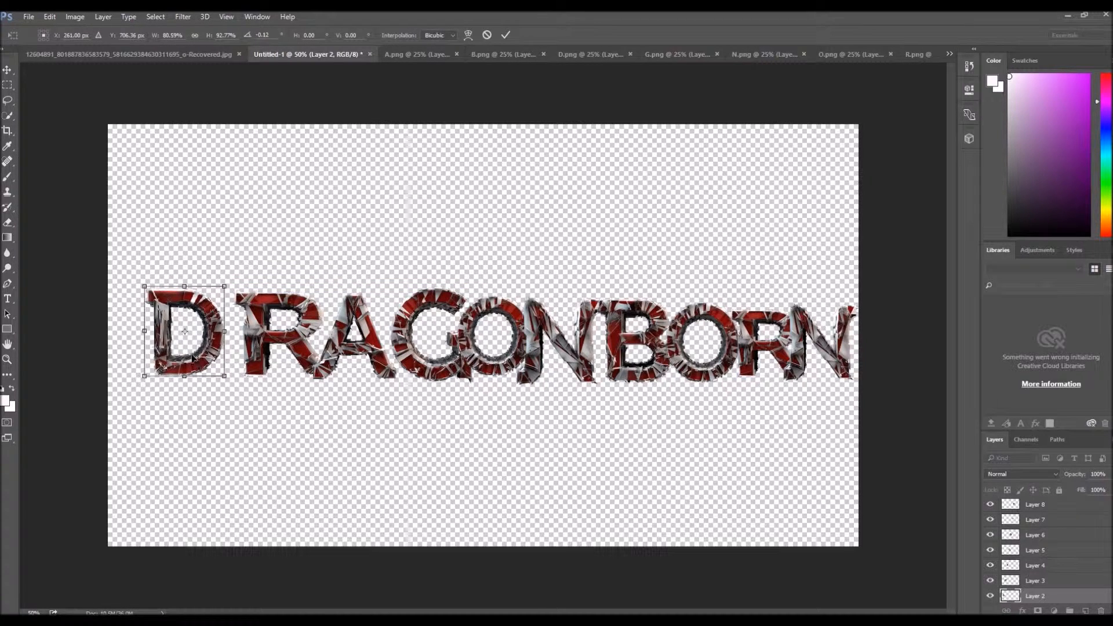
{"action": "left_click_drag", "start_coordinate": [210, 364], "coordinate": [218, 366]}
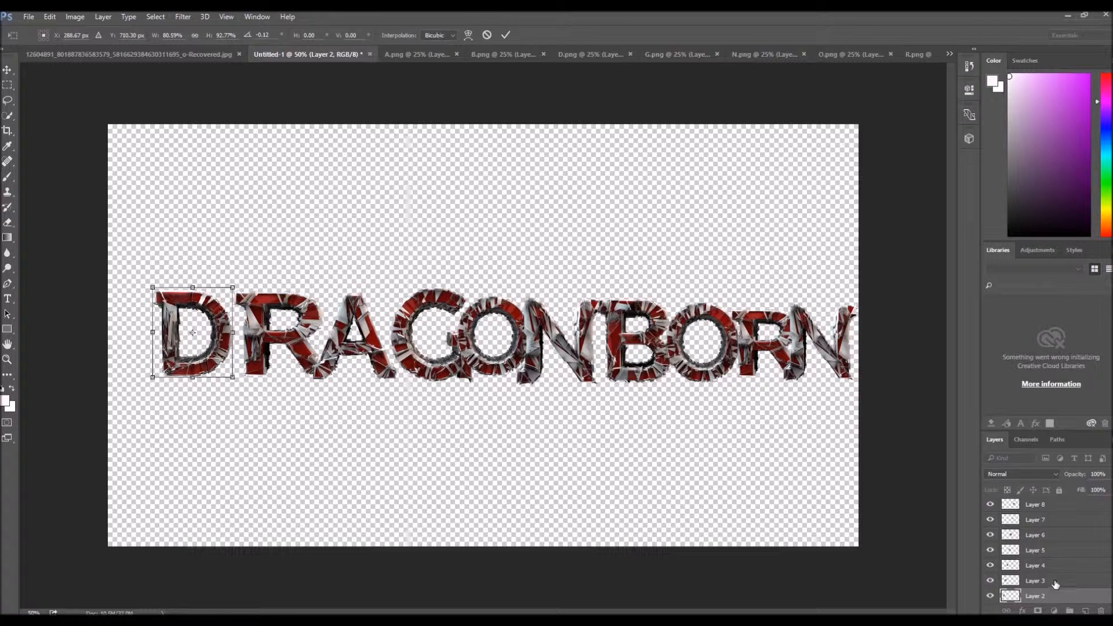
{"action": "left_click", "coordinate": [505, 37]}
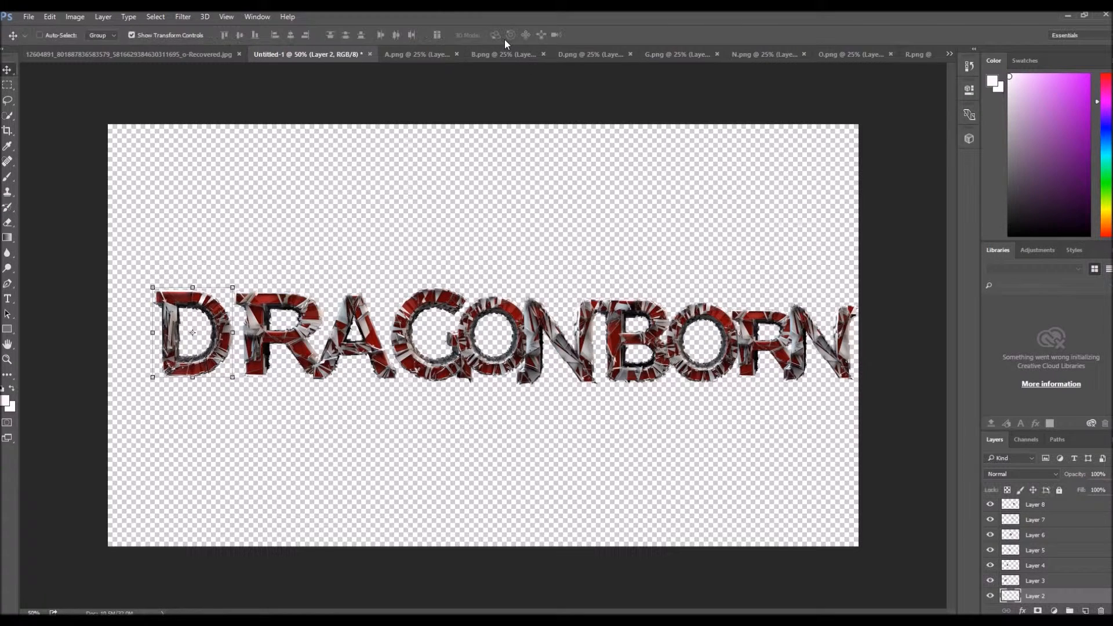
Scale the first R on Layer 3 to about 78% width and 92% height and nudge it down to align with the D.
{"action": "left_click", "coordinate": [1040, 583]}
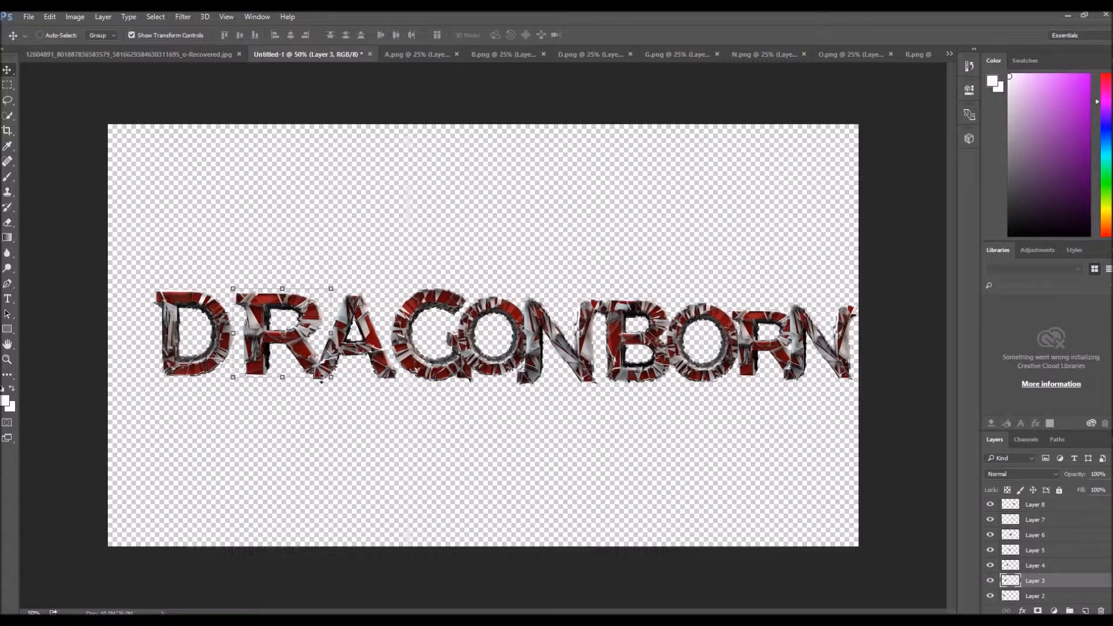
{"action": "left_click_drag", "start_coordinate": [330, 376], "coordinate": [306, 368]}
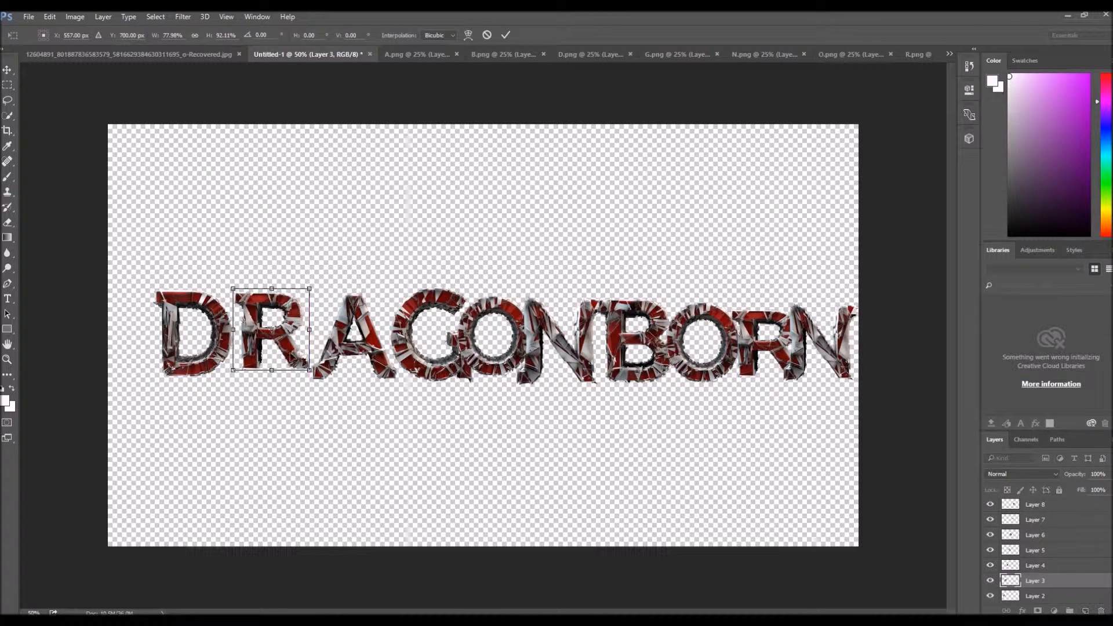
{"action": "left_click_drag", "start_coordinate": [279, 330], "coordinate": [280, 335]}
{"action": "left_click", "coordinate": [506, 35]}
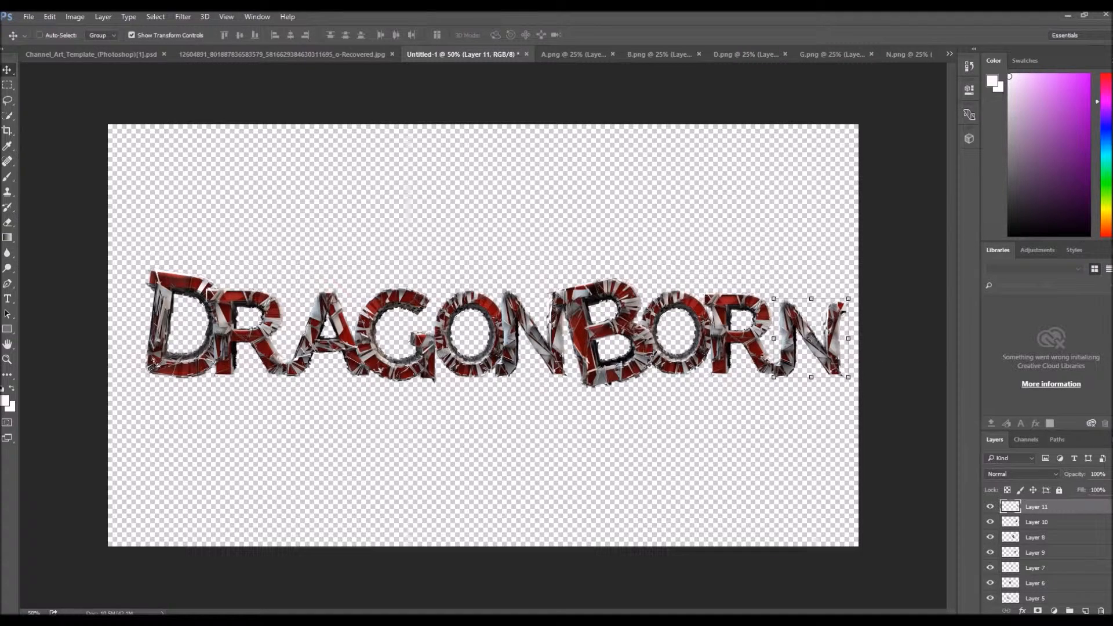
Bring Layer 9, the O of BORN, one level forward above Layer 8.
{"action": "left_click", "coordinate": [1034, 555]}
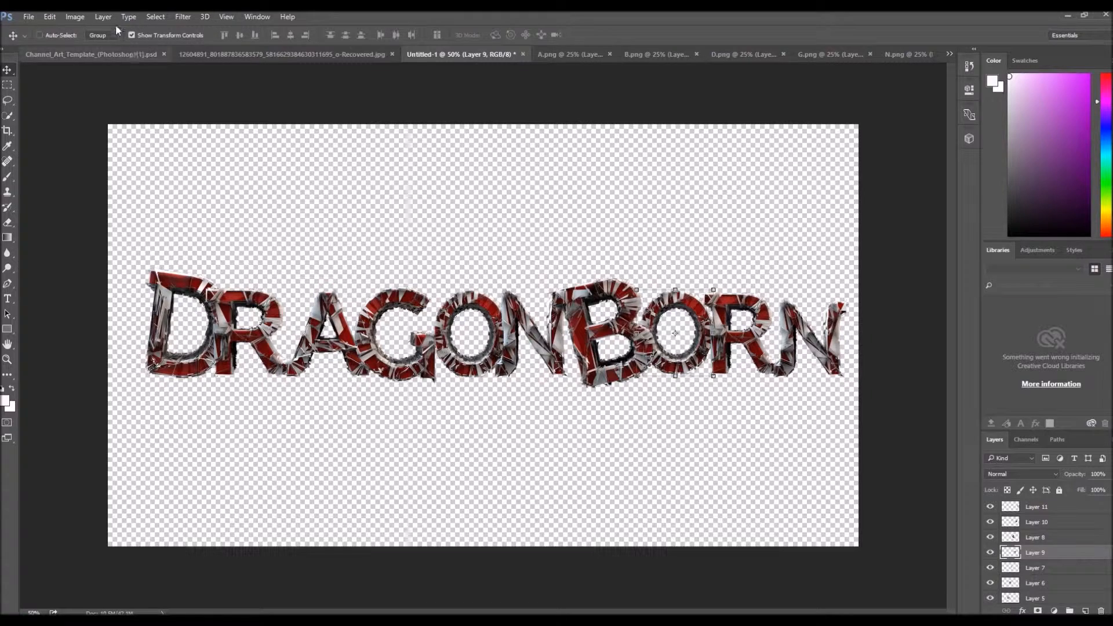
{"action": "left_click", "coordinate": [84, 17]}
{"action": "mouse_move", "coordinate": [103, 20]}
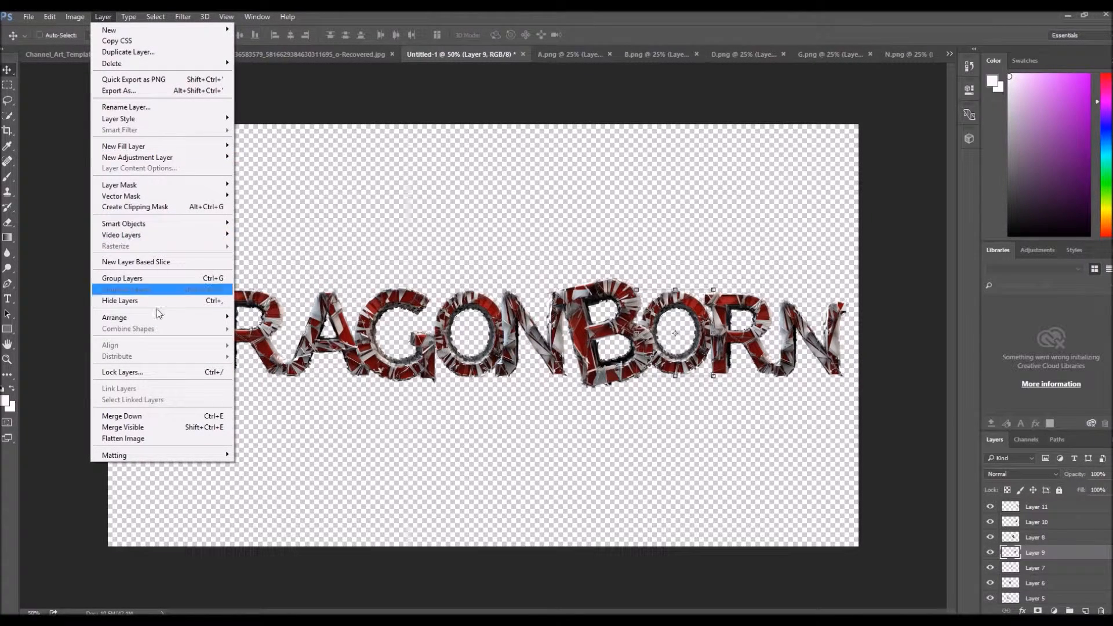
{"action": "mouse_move", "coordinate": [161, 324]}
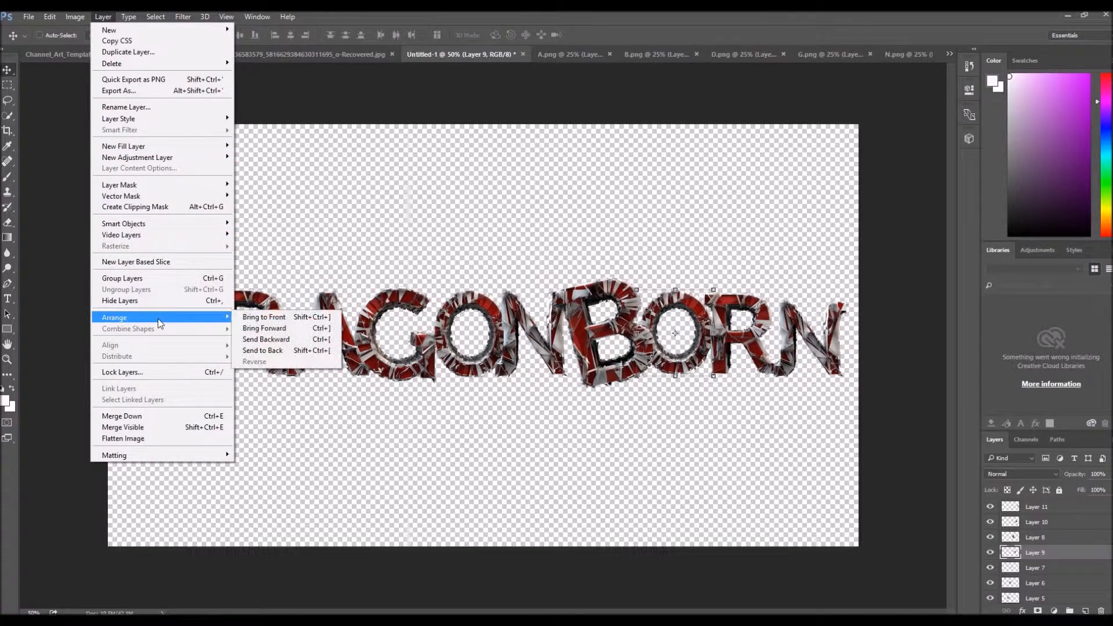
{"action": "left_click", "coordinate": [258, 331]}
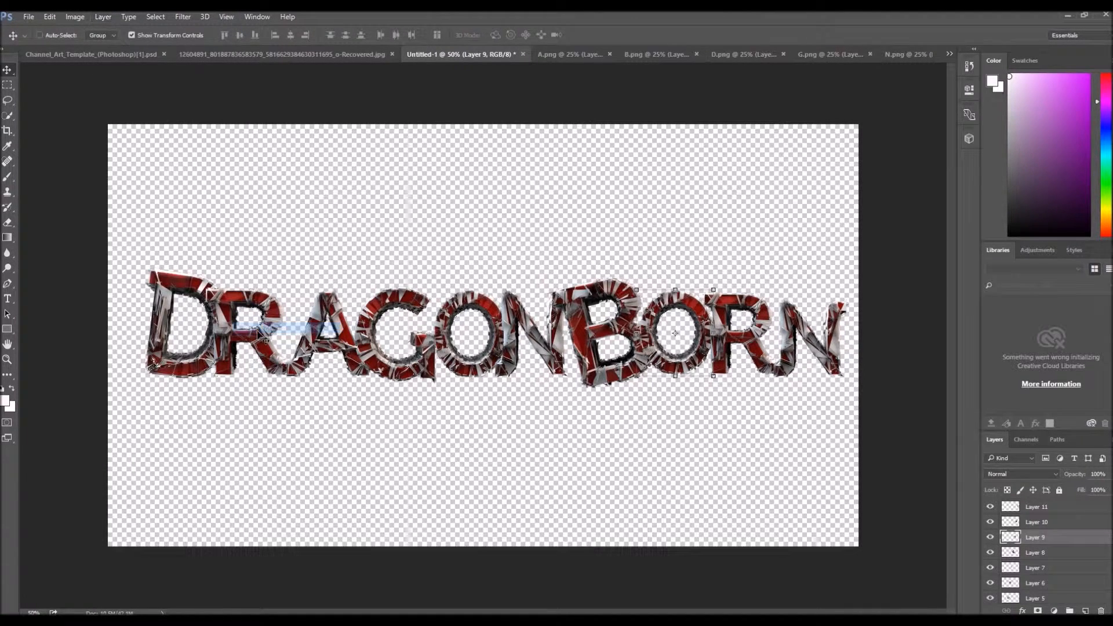
Send Layer 9 backward beneath Layer 8, and try reordering it above and back below Layer 8 directly in the layer stack.
{"action": "left_click", "coordinate": [105, 18]}
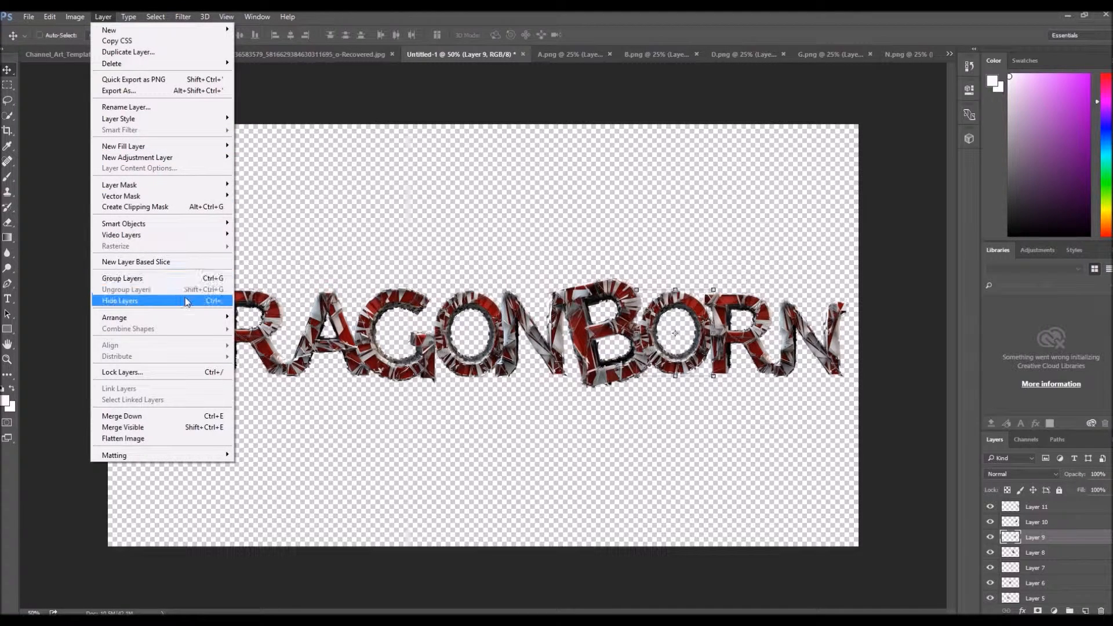
{"action": "mouse_move", "coordinate": [196, 316]}
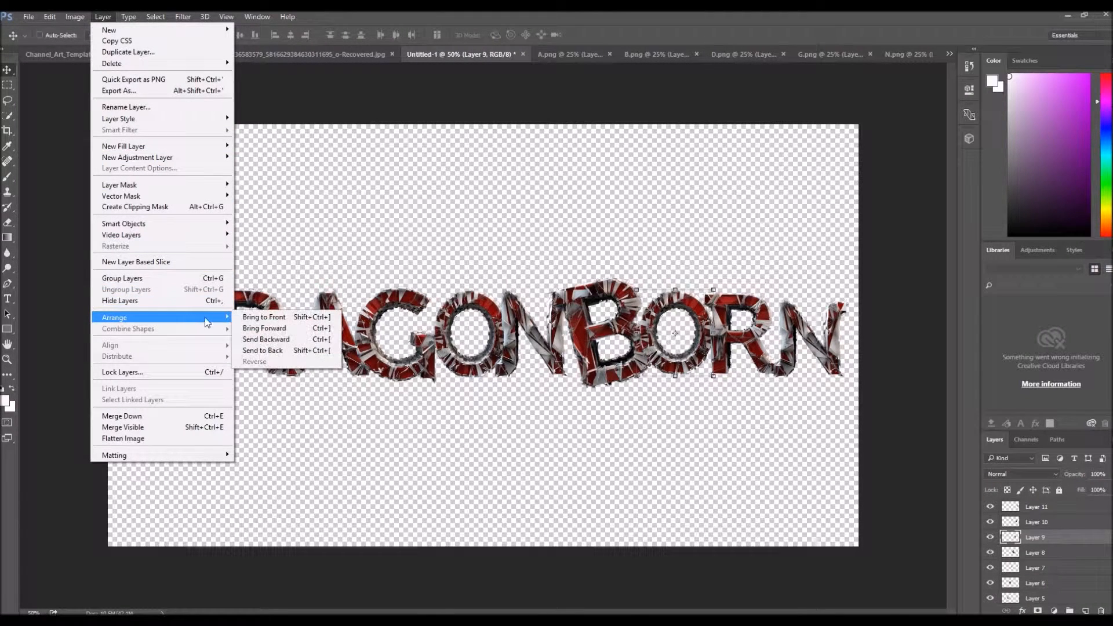
{"action": "left_click", "coordinate": [262, 339]}
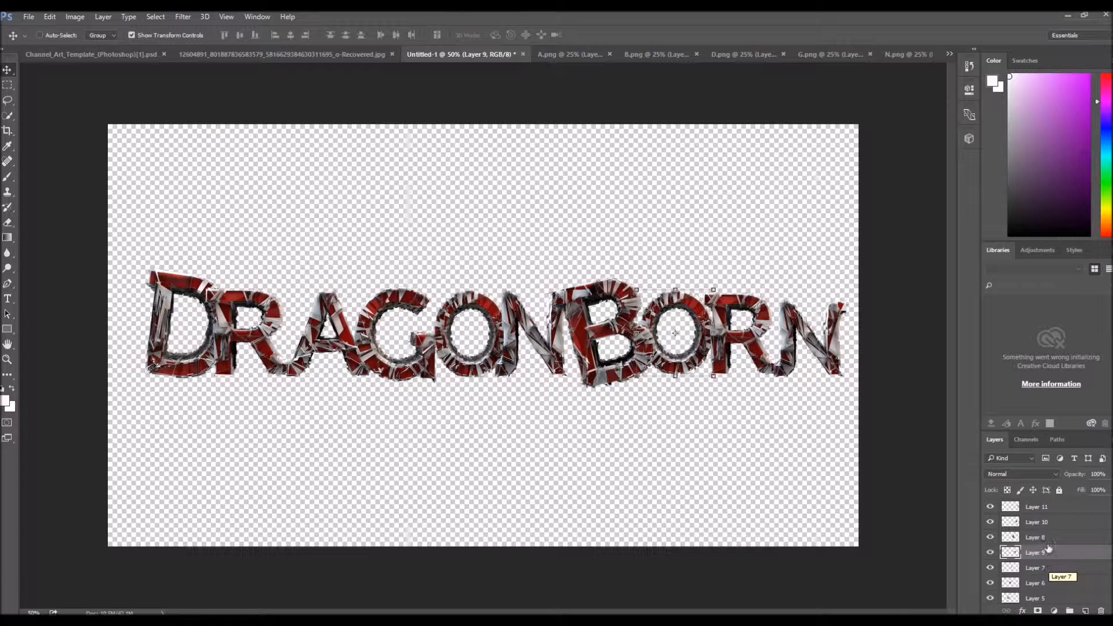
{"action": "left_click_drag", "start_coordinate": [1046, 547], "coordinate": [1044, 529]}
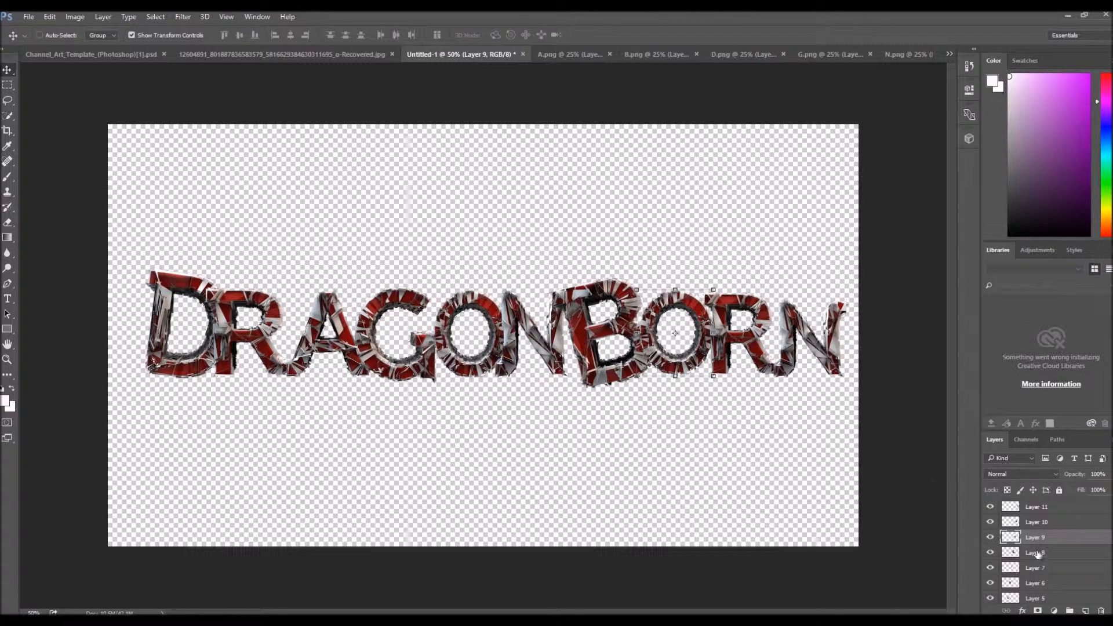
{"action": "left_click_drag", "start_coordinate": [1045, 551], "coordinate": [1050, 558]}
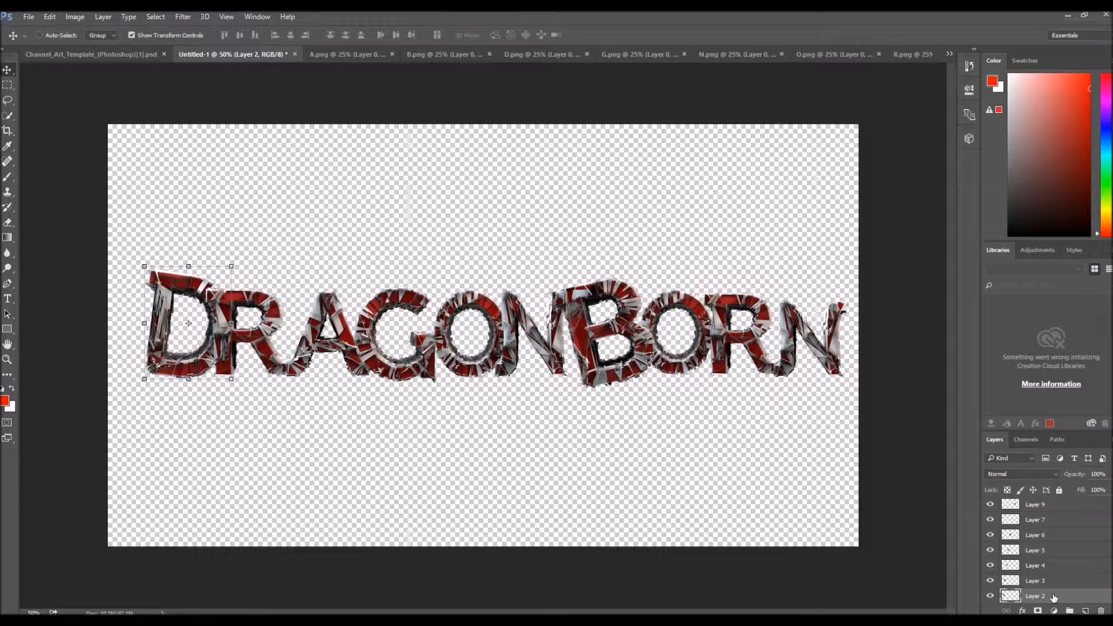
Apply Hue/Saturation to the D on Layer 2 with saturation +100 and lightness about +15.
{"action": "key", "text": "alt+bracketright"}
{"action": "key", "text": "alt+bracketright"}
{"action": "key", "text": "alt+bracketright"}
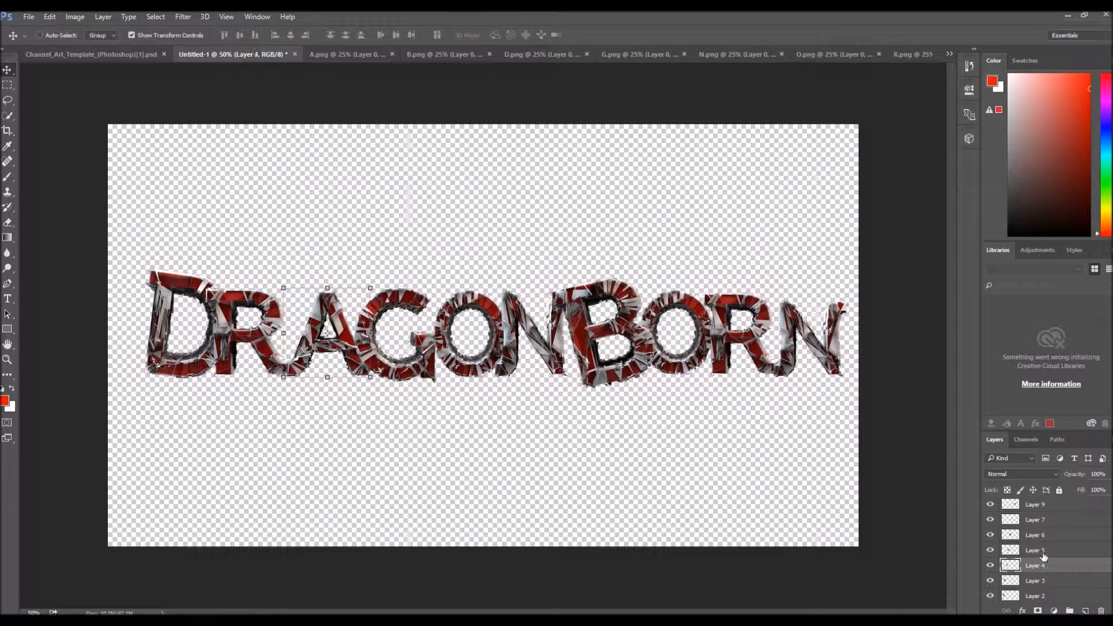
{"action": "left_click", "coordinate": [1047, 595]}
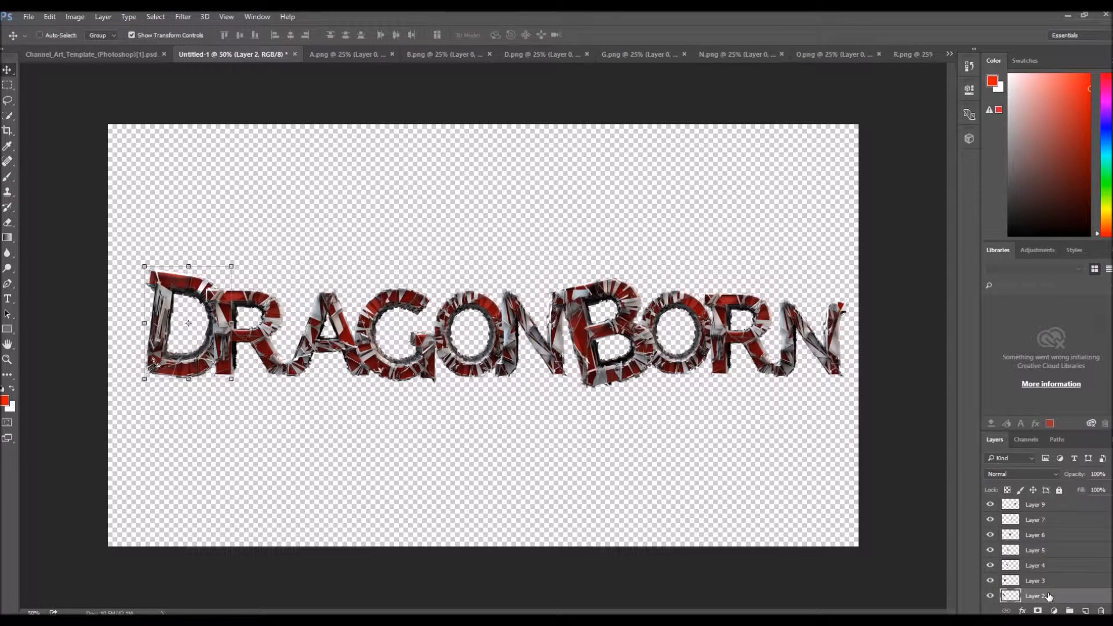
{"action": "key", "text": "ctrl+u"}
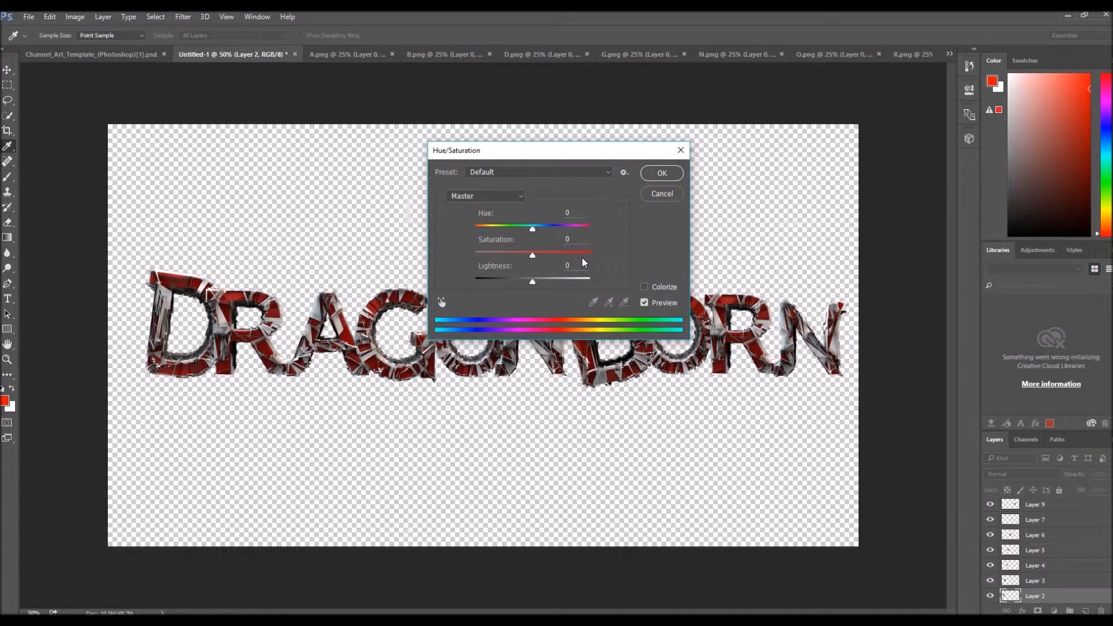
{"action": "left_click_drag", "start_coordinate": [532, 257], "coordinate": [599, 257]}
{"action": "mouse_move", "coordinate": [533, 228]}
{"action": "left_mouse_down"}
{"action": "mouse_move", "coordinate": [582, 224]}
{"action": "mouse_move", "coordinate": [469, 226]}
{"action": "mouse_move", "coordinate": [534, 222]}
{"action": "left_mouse_up"}
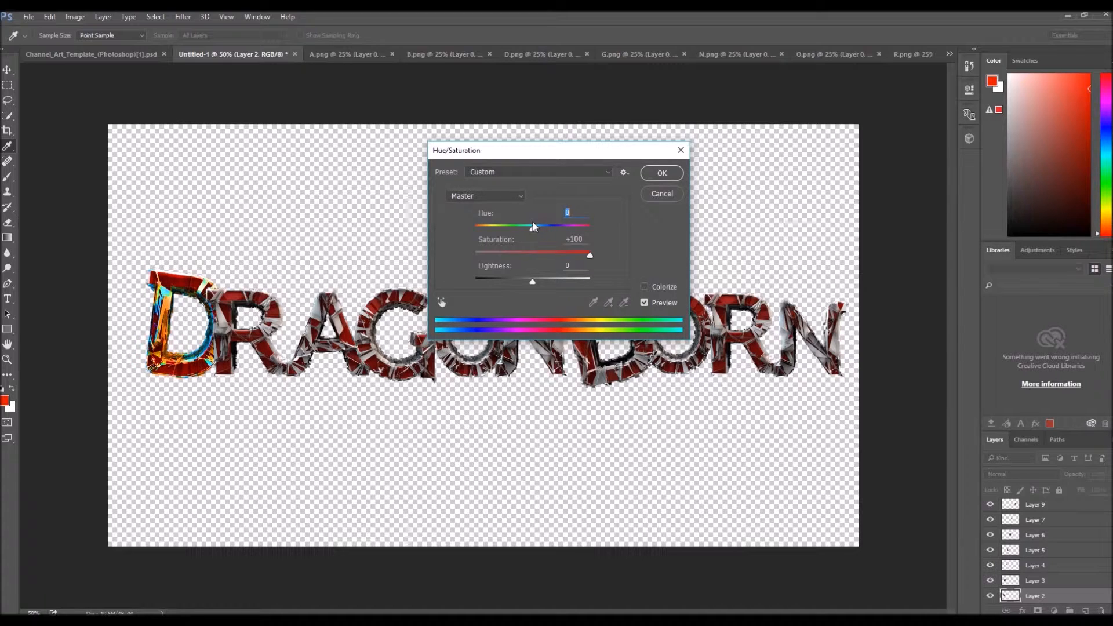
{"action": "mouse_move", "coordinate": [533, 279]}
{"action": "left_mouse_down"}
{"action": "mouse_move", "coordinate": [463, 277]}
{"action": "mouse_move", "coordinate": [538, 280]}
{"action": "left_mouse_up"}
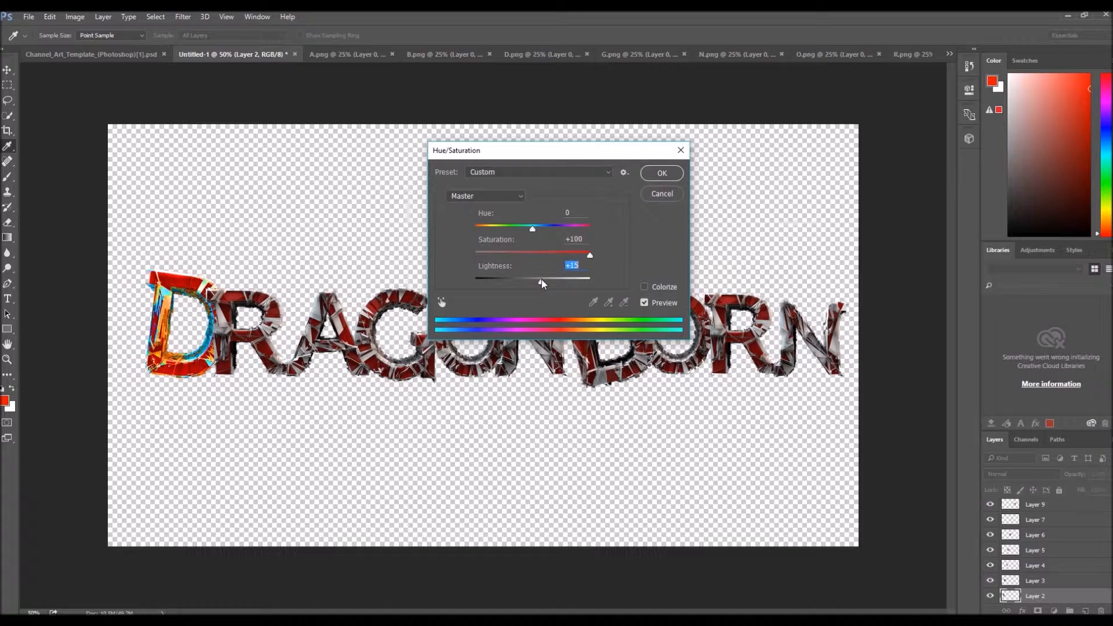
{"action": "left_click", "coordinate": [659, 177]}
{"action": "key", "text": "v"}
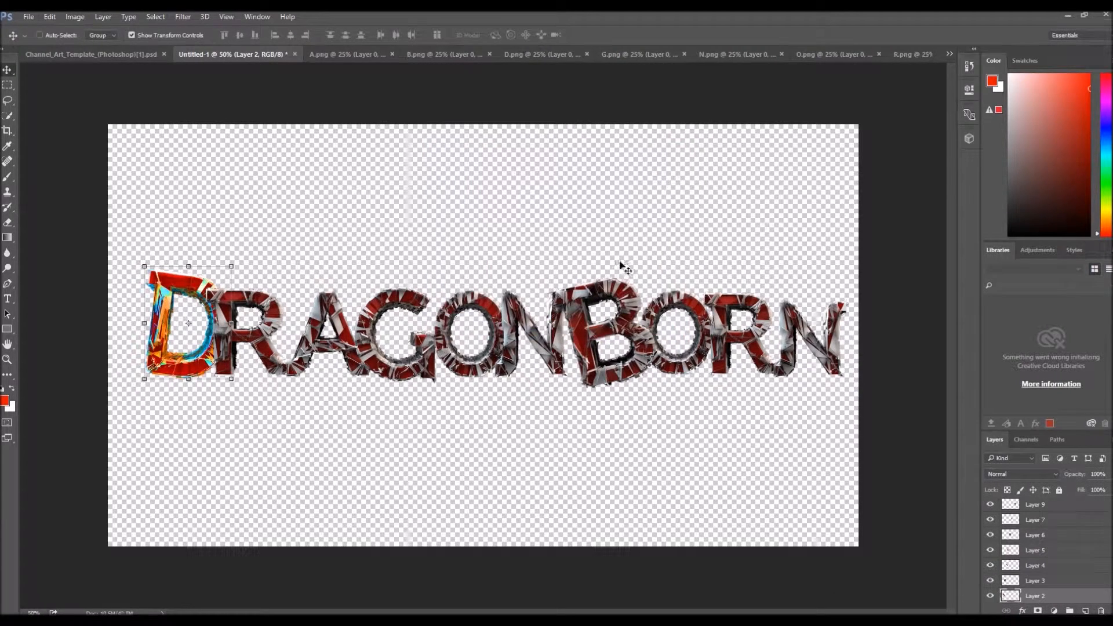
Recolor the R on Layer 3 green using Hue/Saturation with hue +112 and saturation +100.
{"action": "left_click", "coordinate": [1036, 582]}
{"action": "key", "text": "ctrl+u"}
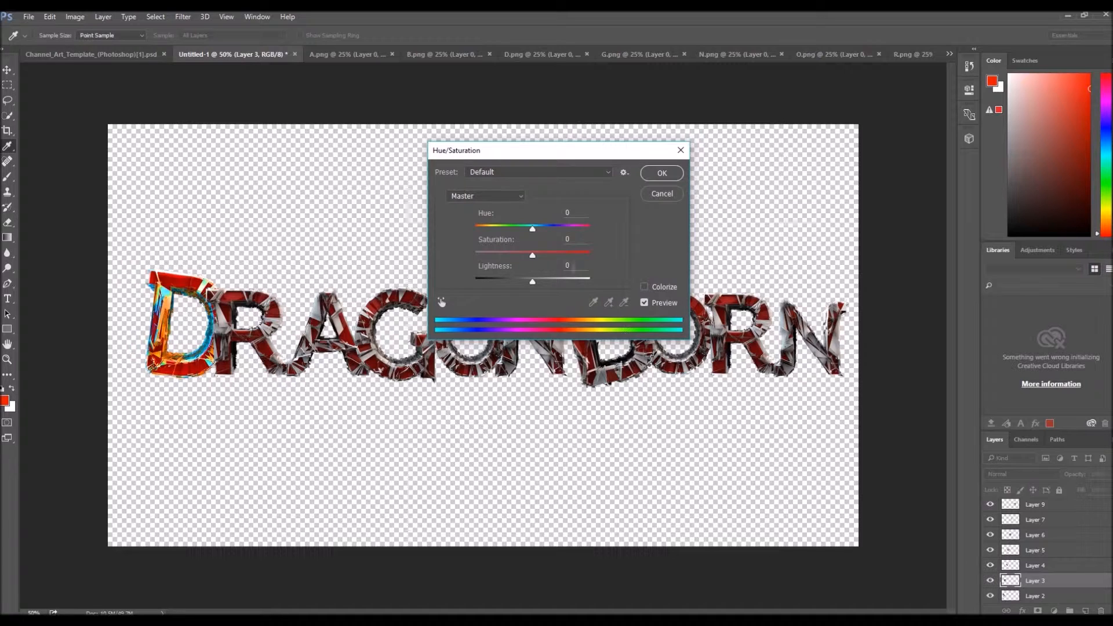
{"action": "left_click_drag", "start_coordinate": [532, 228], "coordinate": [573, 232]}
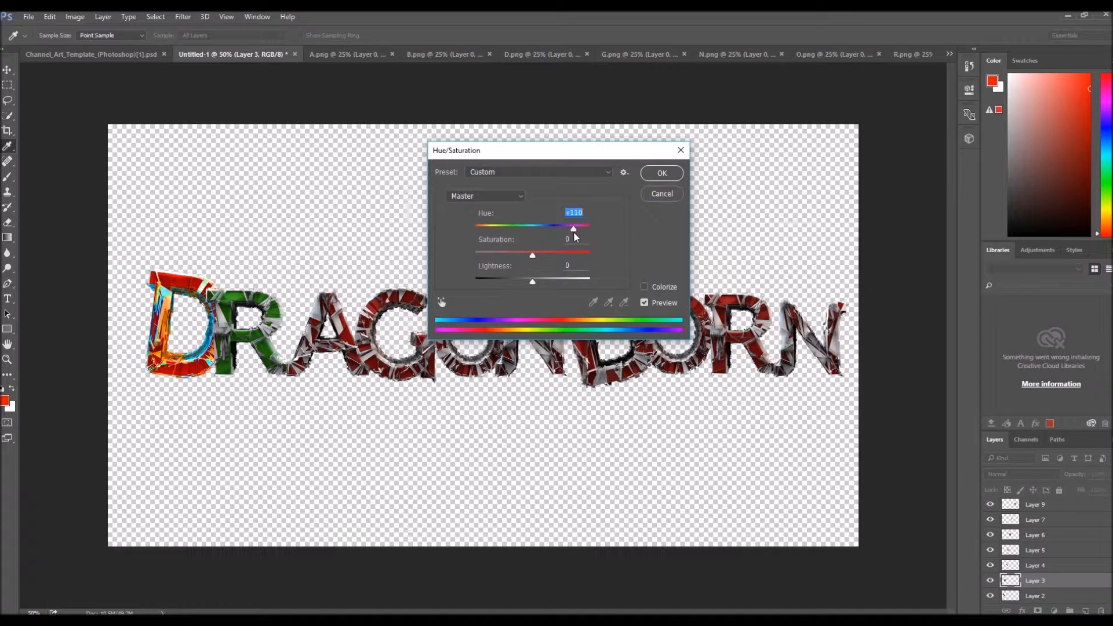
{"action": "left_click_drag", "start_coordinate": [533, 256], "coordinate": [598, 259]}
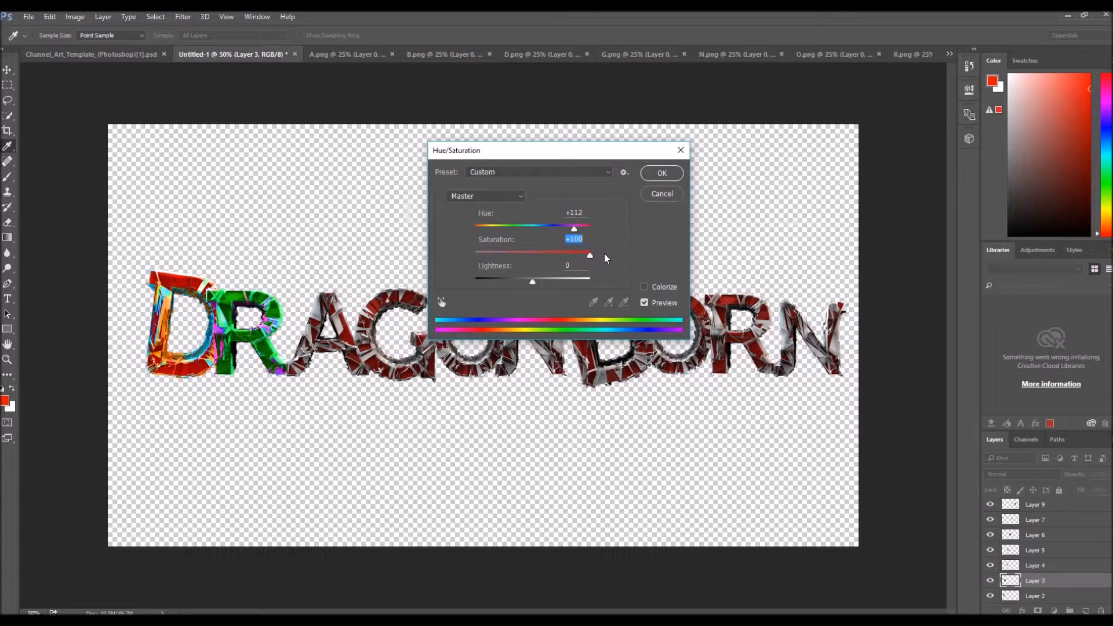
{"action": "left_click", "coordinate": [534, 283]}
{"action": "left_click_drag", "start_coordinate": [534, 283], "coordinate": [532, 282]}
{"action": "left_click", "coordinate": [662, 173]}
{"action": "key", "text": "v"}
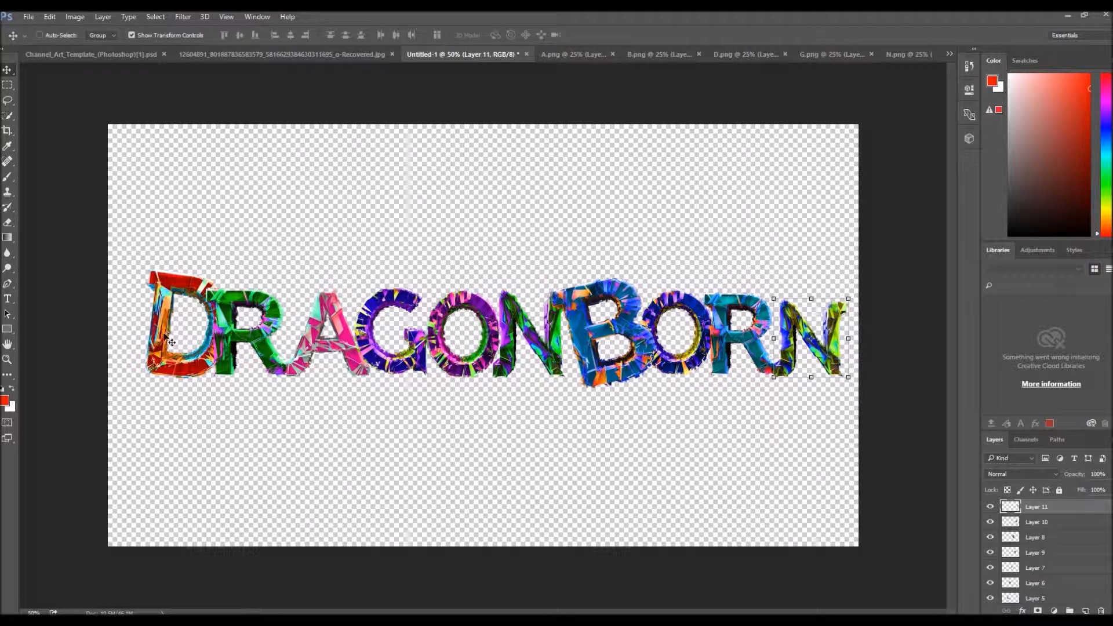
Nudge the final N closer to the R, and check the safe area in the channel art template before returning to Untitled-1.
{"action": "left_click_drag", "start_coordinate": [837, 363], "coordinate": [827, 357]}
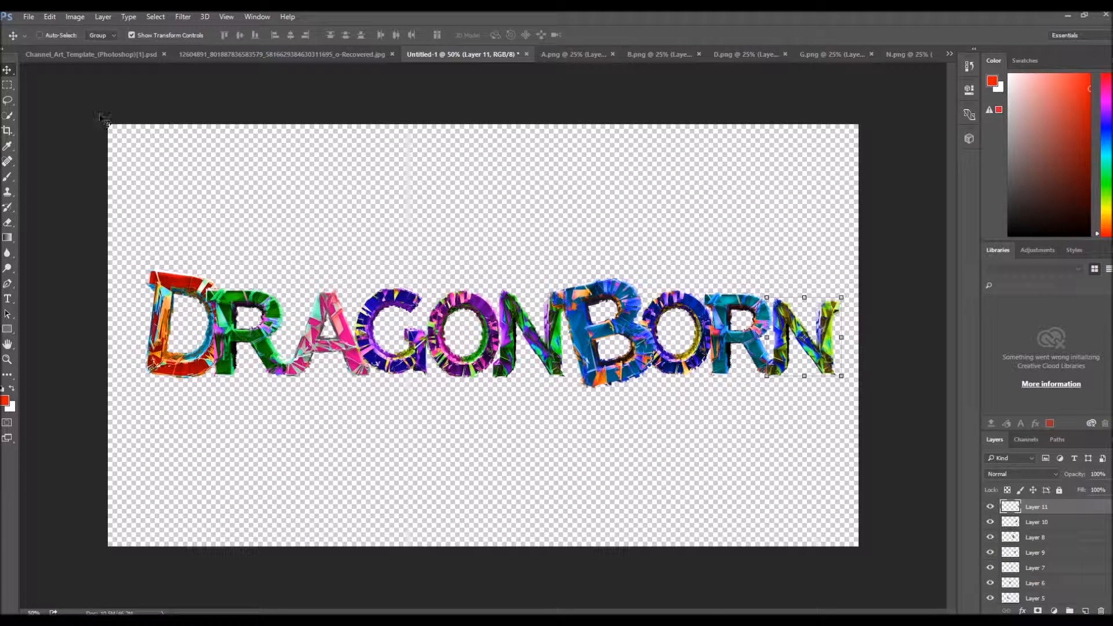
{"action": "left_click", "coordinate": [80, 56]}
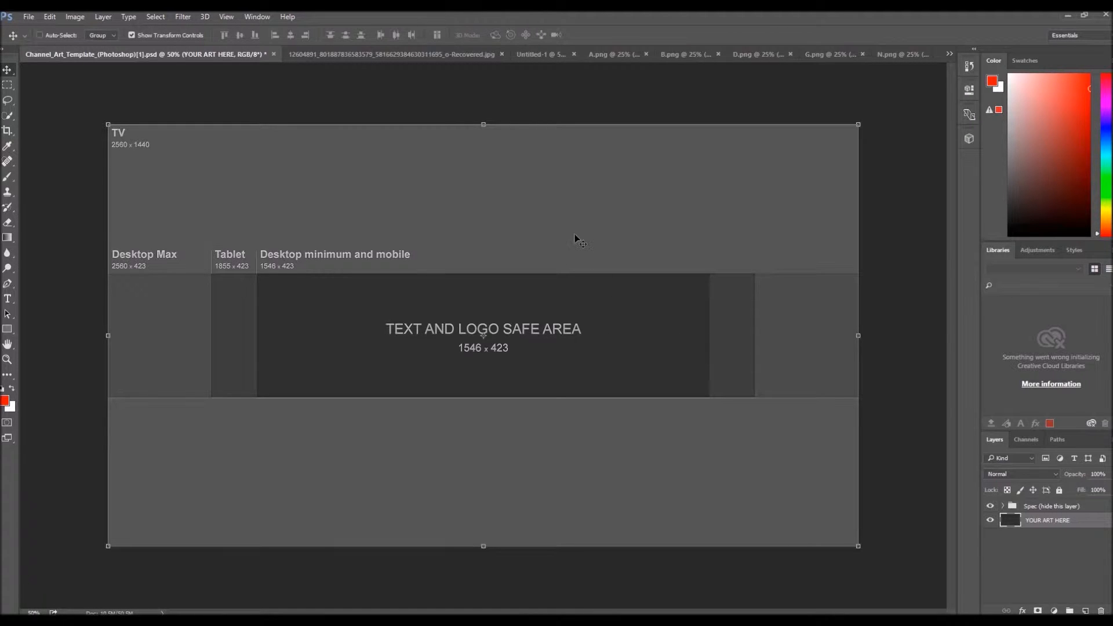
{"action": "left_click", "coordinate": [523, 54]}
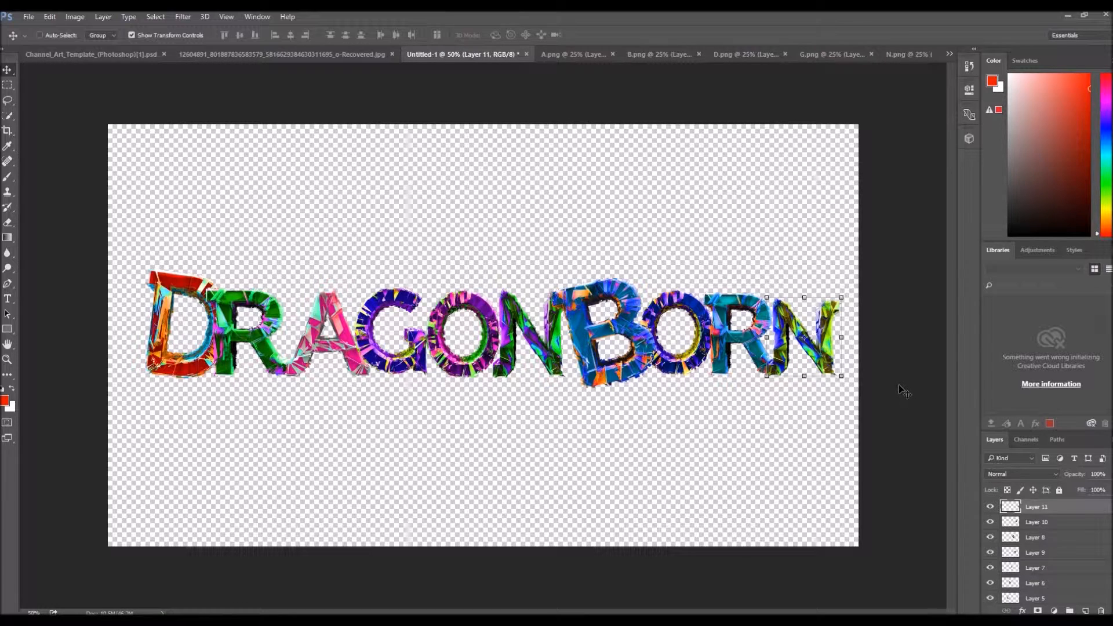
Create a new layer group, move letter layers Layer 2 through Layer 11 into it, and collapse the group.
{"action": "left_click", "coordinate": [1069, 611]}
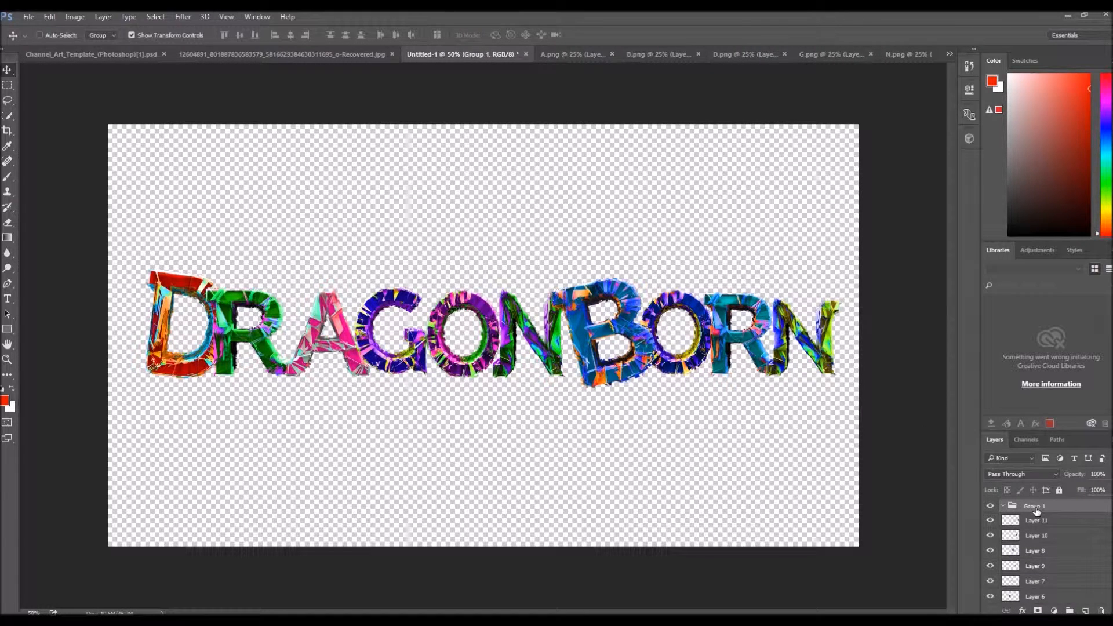
{"action": "scroll", "coordinate": [1047, 514], "scroll_direction": "down", "scroll_amount": 4}
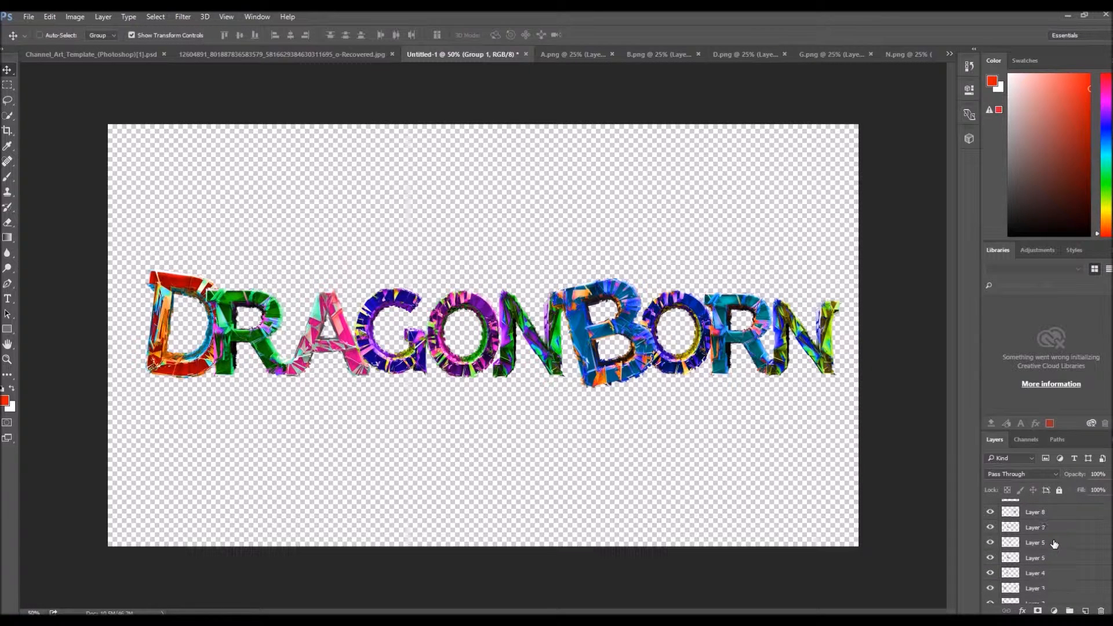
{"action": "left_click", "coordinate": [1041, 597]}
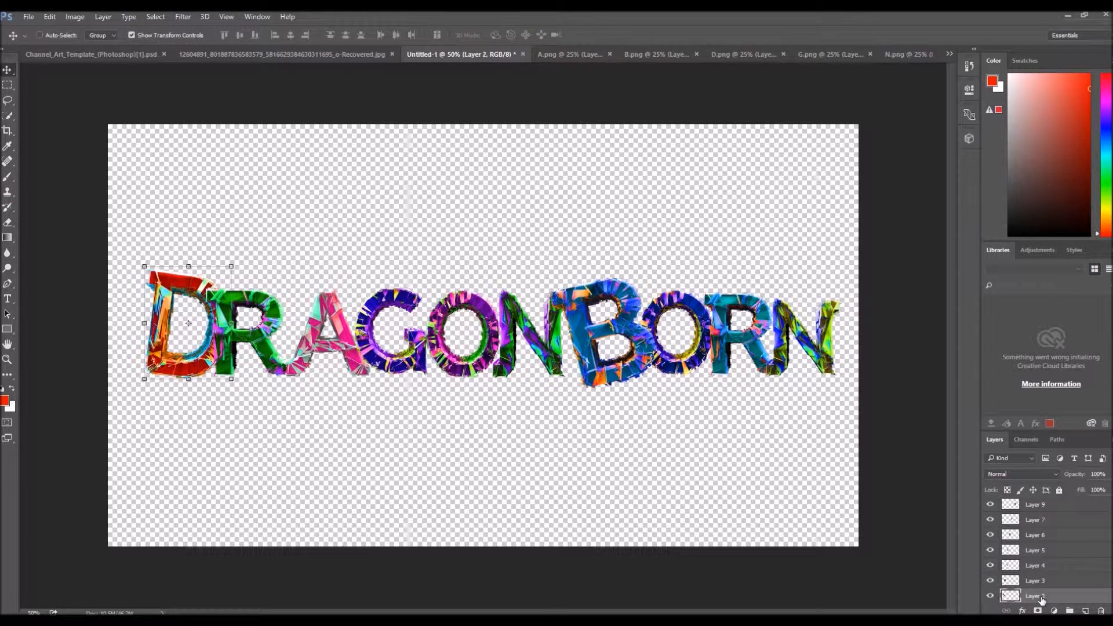
{"action": "left_click", "coordinate": [1046, 582], "text": "shift"}
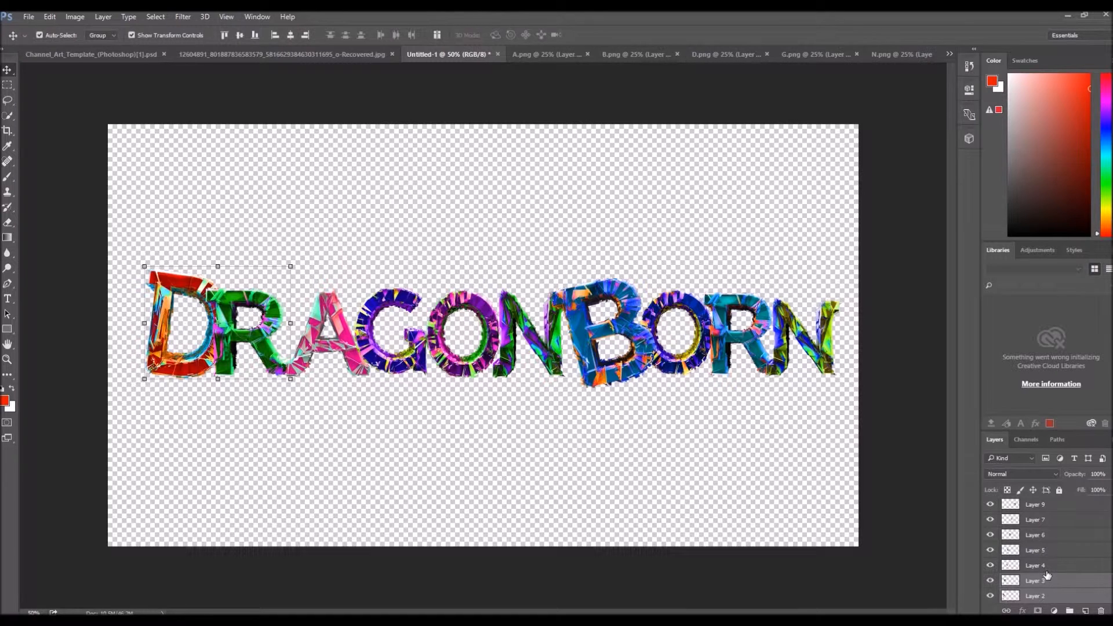
{"action": "left_click", "coordinate": [1046, 565], "text": "shift"}
{"action": "left_click", "coordinate": [1046, 551], "text": "shift"}
{"action": "left_click", "coordinate": [1046, 534], "text": "shift"}
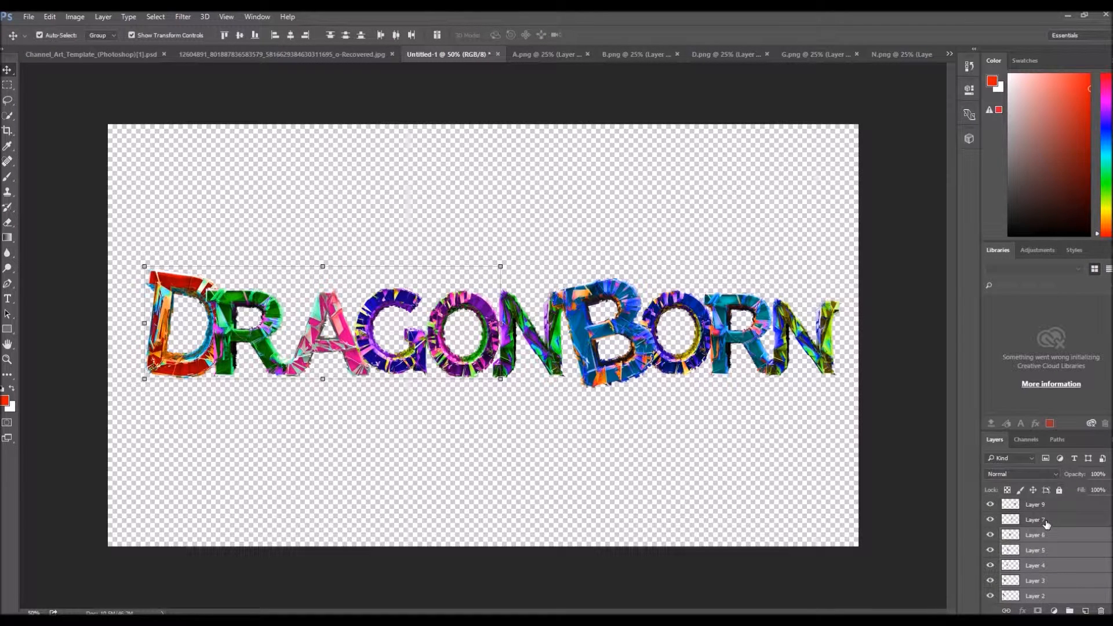
{"action": "left_click", "coordinate": [1046, 519], "text": "shift"}
{"action": "left_click", "coordinate": [1042, 504], "text": "shift"}
{"action": "scroll", "coordinate": [1060, 554], "scroll_direction": "up", "scroll_amount": 3}
{"action": "left_click", "coordinate": [1056, 550], "text": "shift"}
{"action": "left_click", "coordinate": [1046, 532], "text": "shift"}
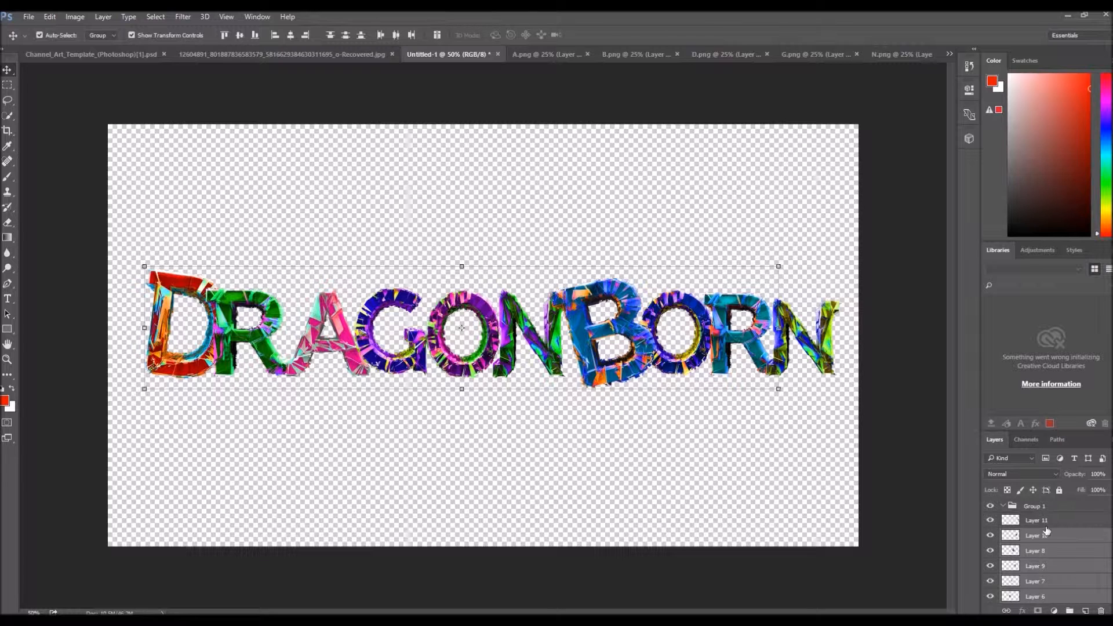
{"action": "left_click", "coordinate": [1045, 523], "text": "shift"}
{"action": "left_click_drag", "start_coordinate": [1045, 524], "coordinate": [1046, 508]}
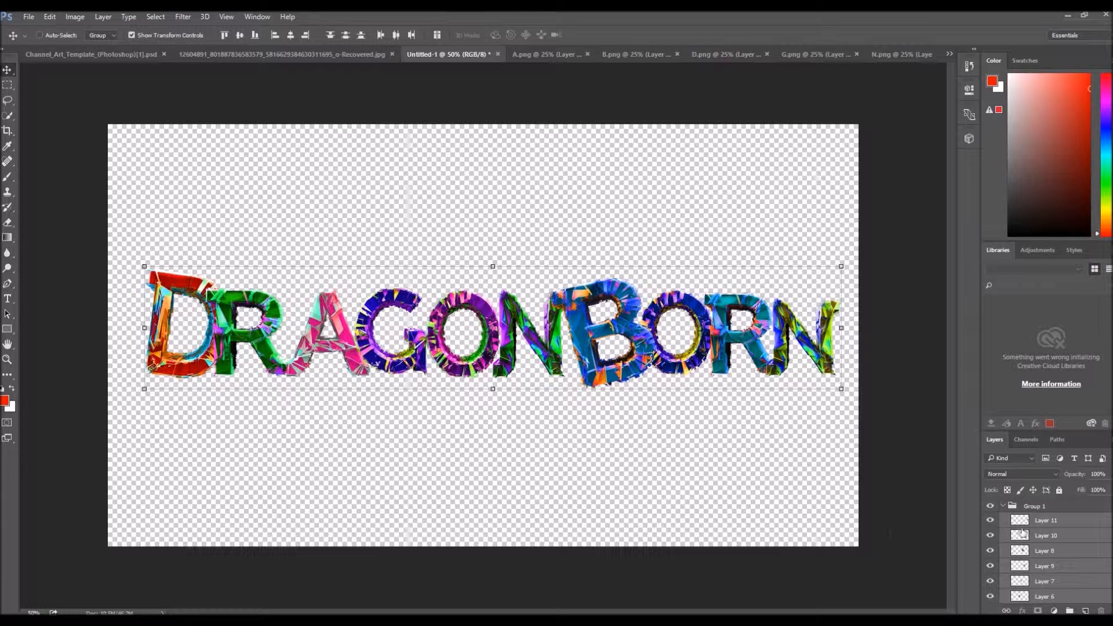
{"action": "left_click", "coordinate": [1003, 507]}
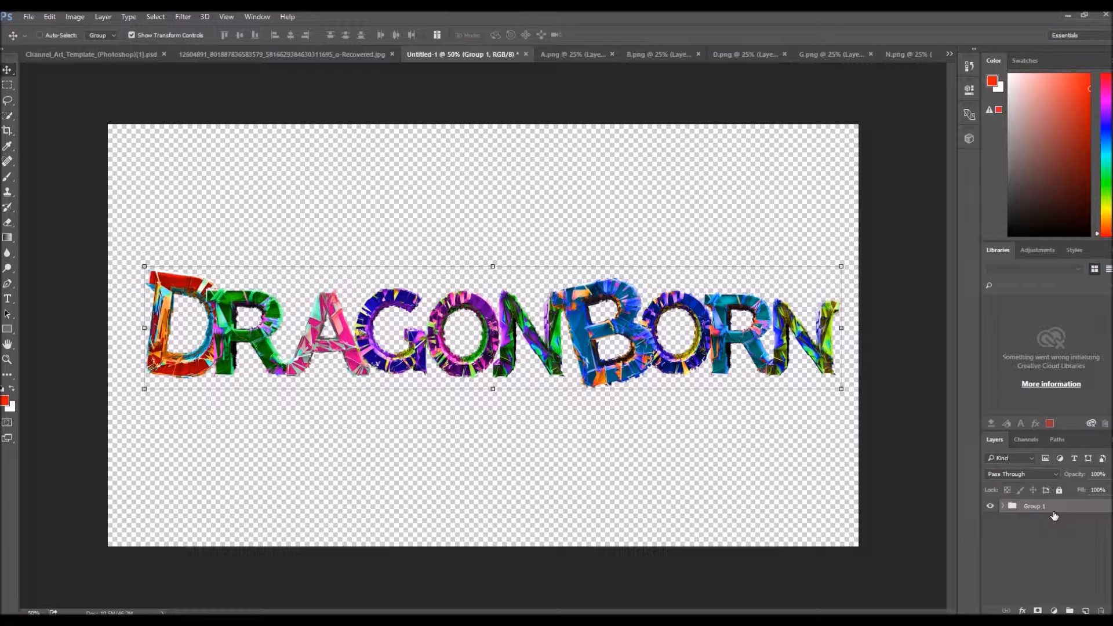
Open the ae bg 4 background image from the gfxpack folder in Pictures.
{"action": "left_click", "coordinate": [27, 17]}
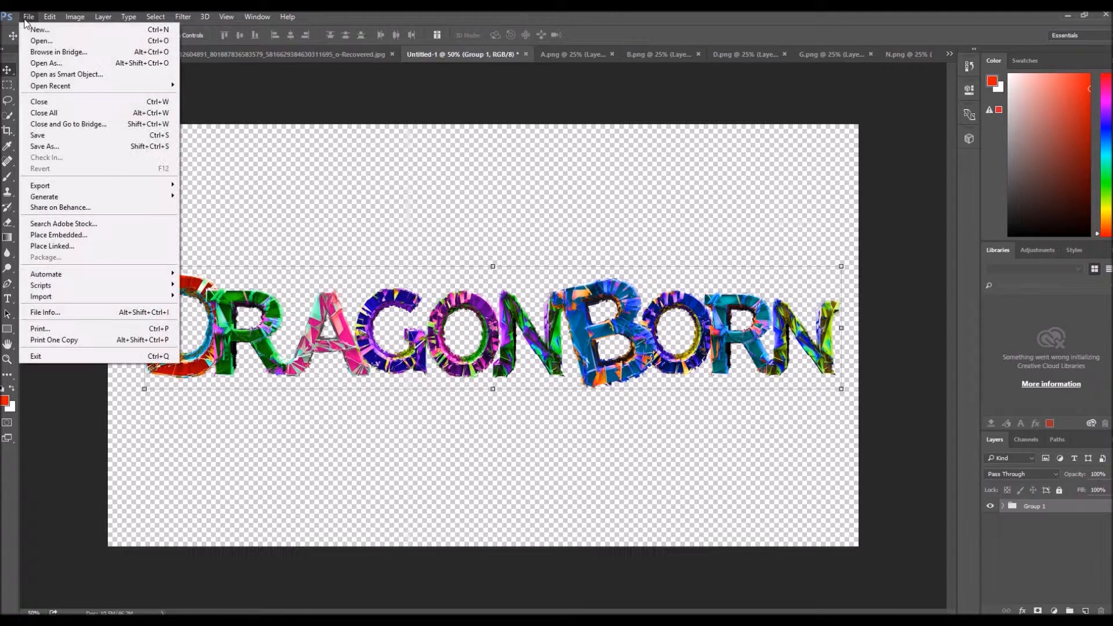
{"action": "left_click", "coordinate": [41, 40]}
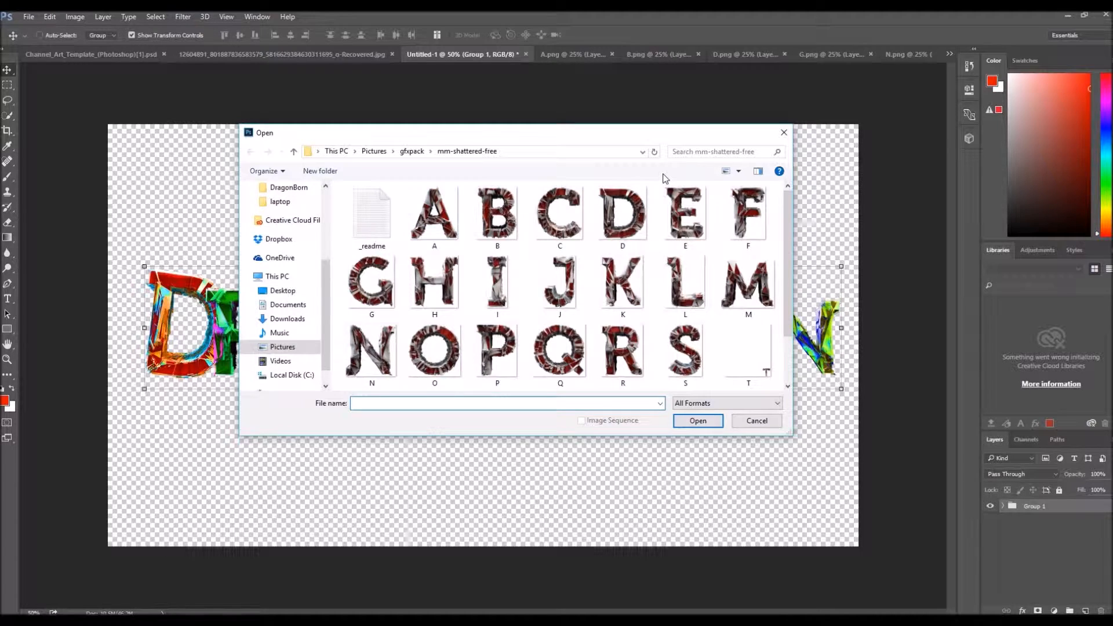
{"action": "left_click", "coordinate": [410, 151]}
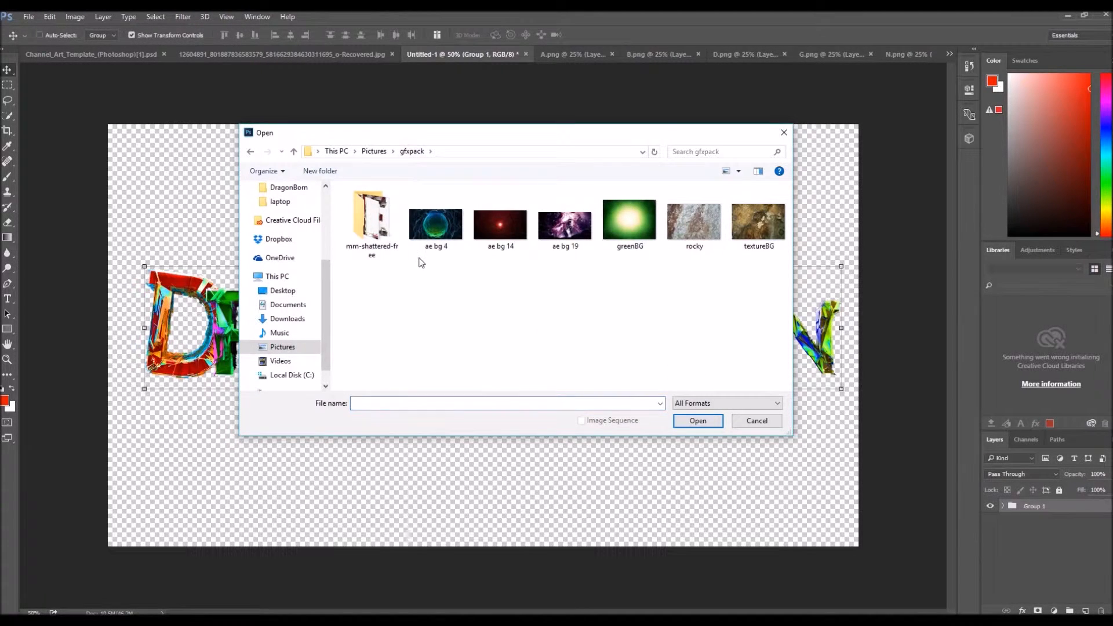
{"action": "left_click", "coordinate": [436, 226]}
{"action": "left_click", "coordinate": [702, 422]}
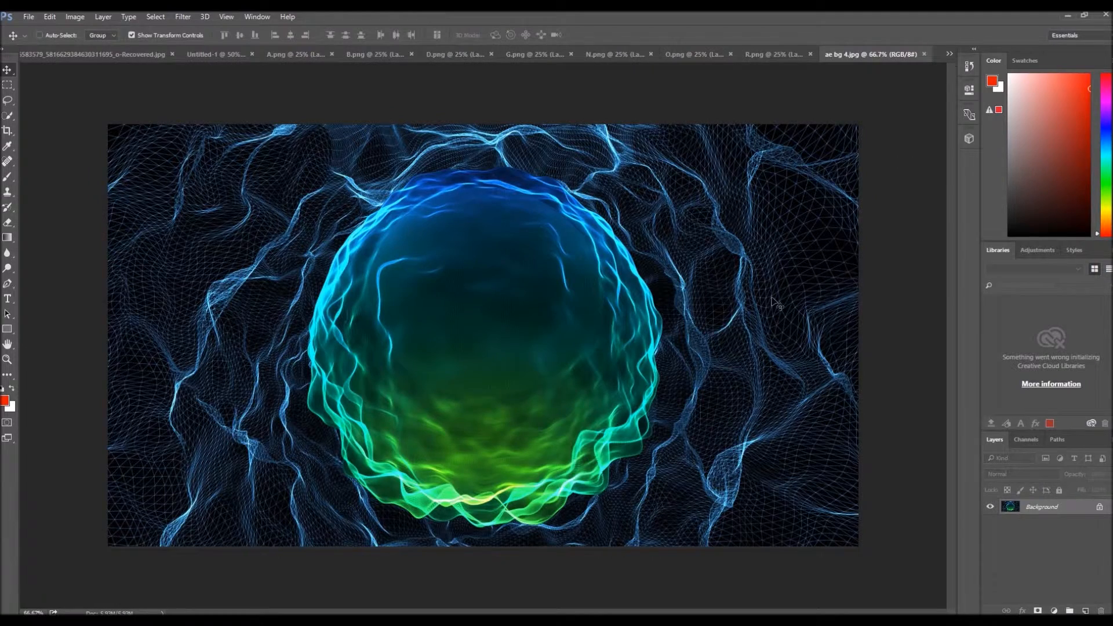
Close the R.png and O.png letter files.
{"action": "left_click", "coordinate": [810, 54]}
{"action": "left_click", "coordinate": [695, 241]}
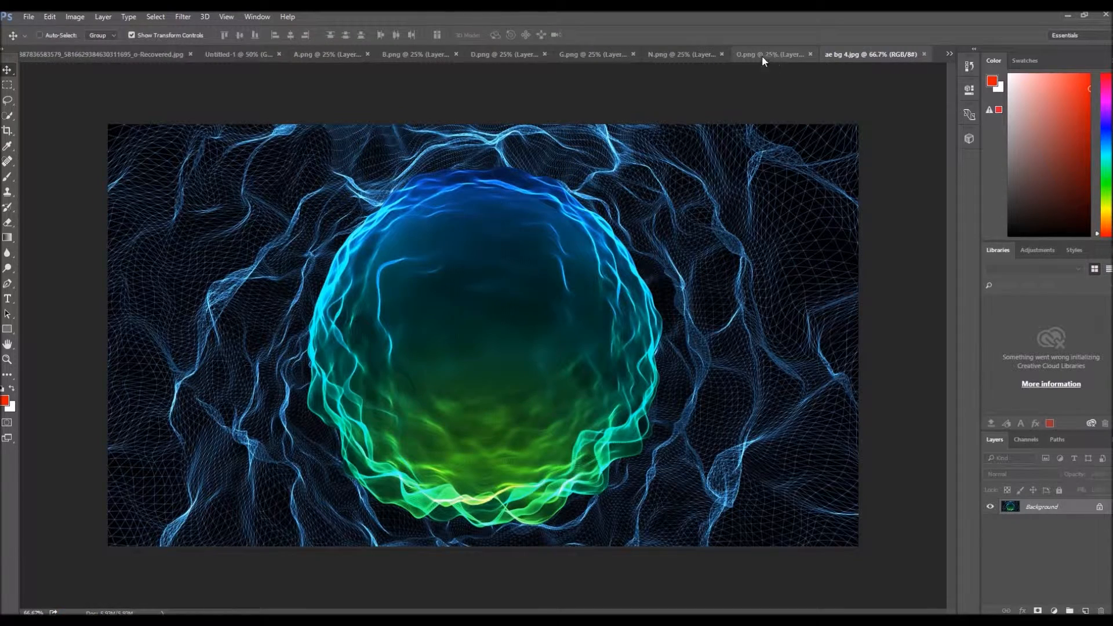
{"action": "left_click", "coordinate": [810, 54]}
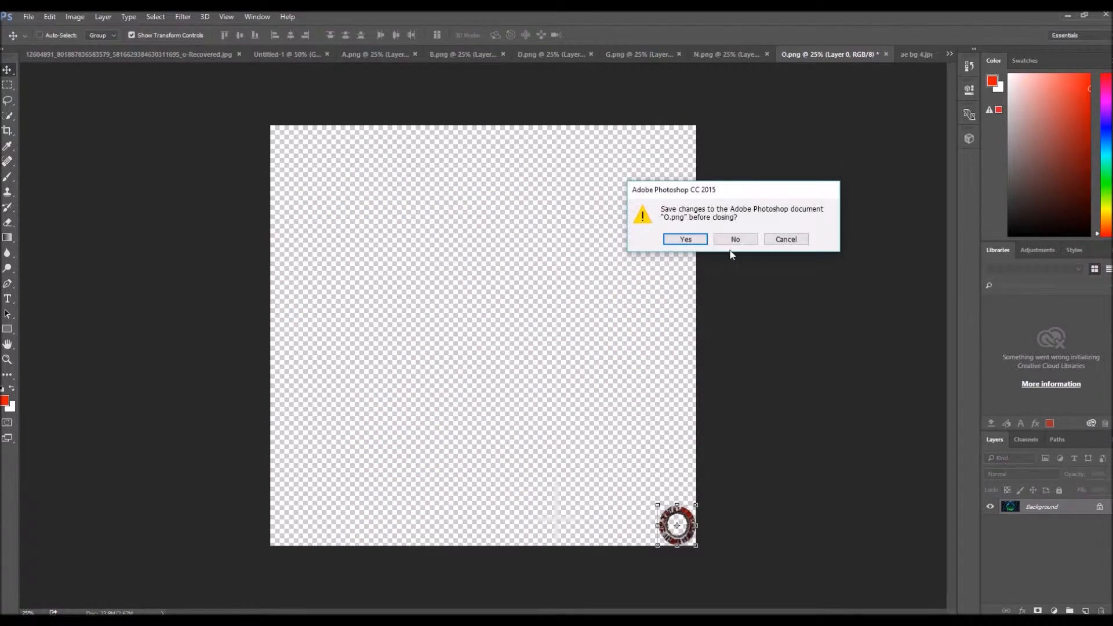
{"action": "left_click", "coordinate": [685, 239]}
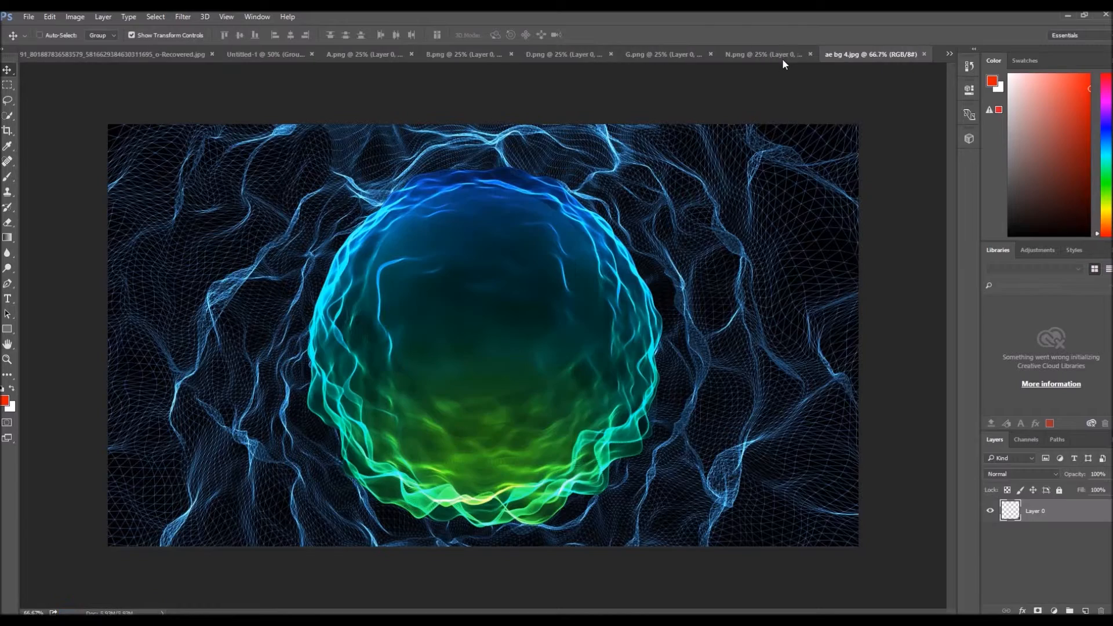
Close the N.png, G.png, D.png, B.png and A.png letter files without saving changes.
{"action": "left_click", "coordinate": [810, 52]}
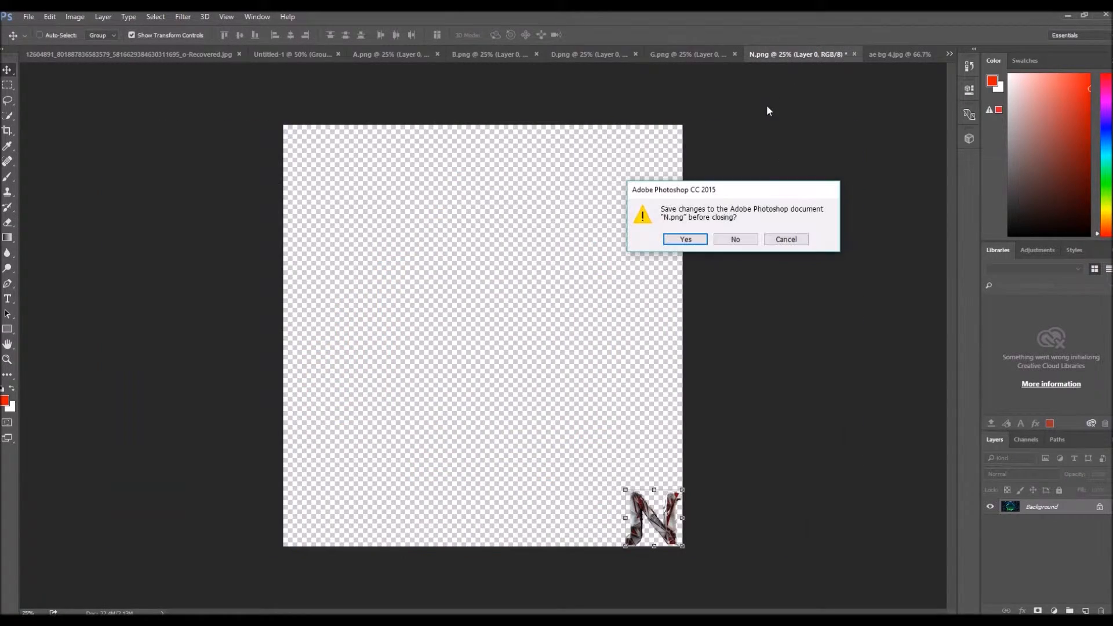
{"action": "left_click", "coordinate": [726, 241]}
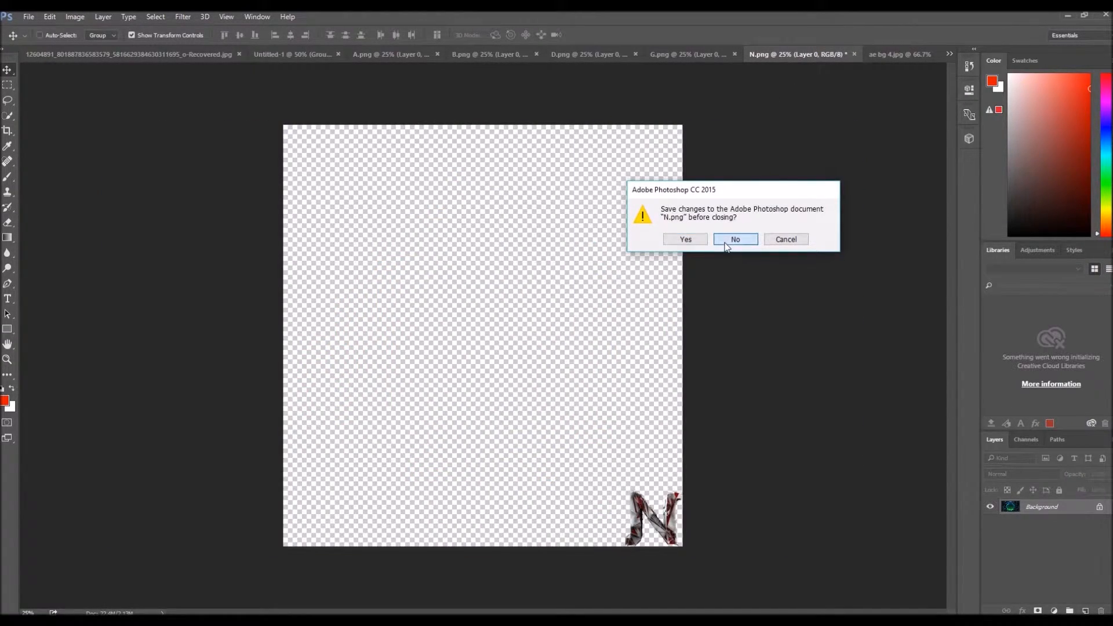
{"action": "left_click", "coordinate": [810, 54]}
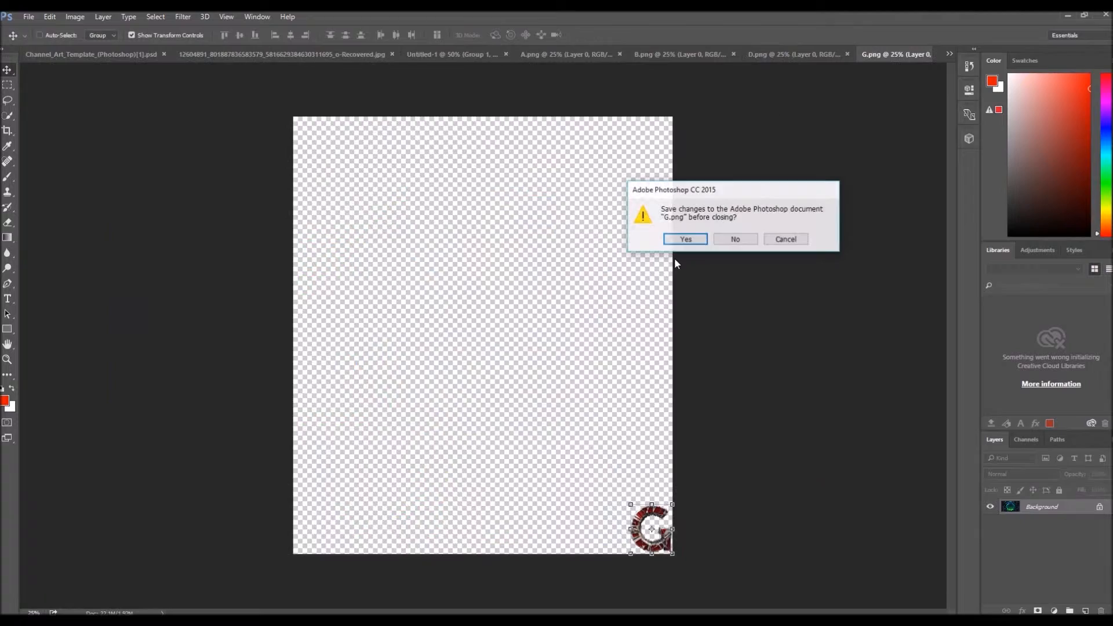
{"action": "left_click", "coordinate": [732, 241]}
{"action": "left_click", "coordinate": [811, 54]}
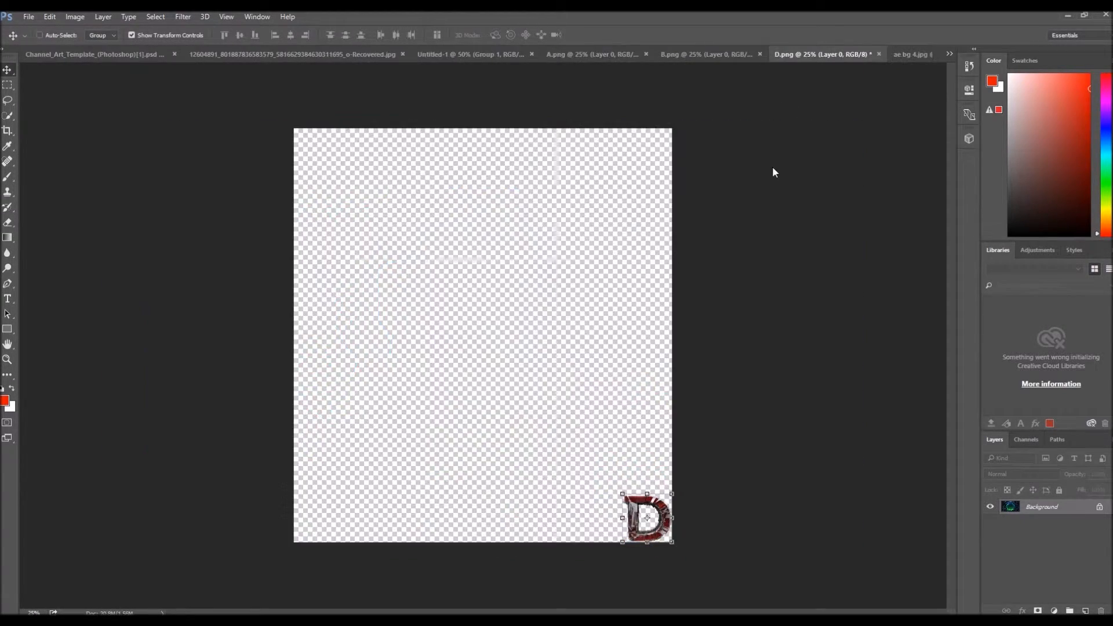
{"action": "left_click", "coordinate": [734, 240]}
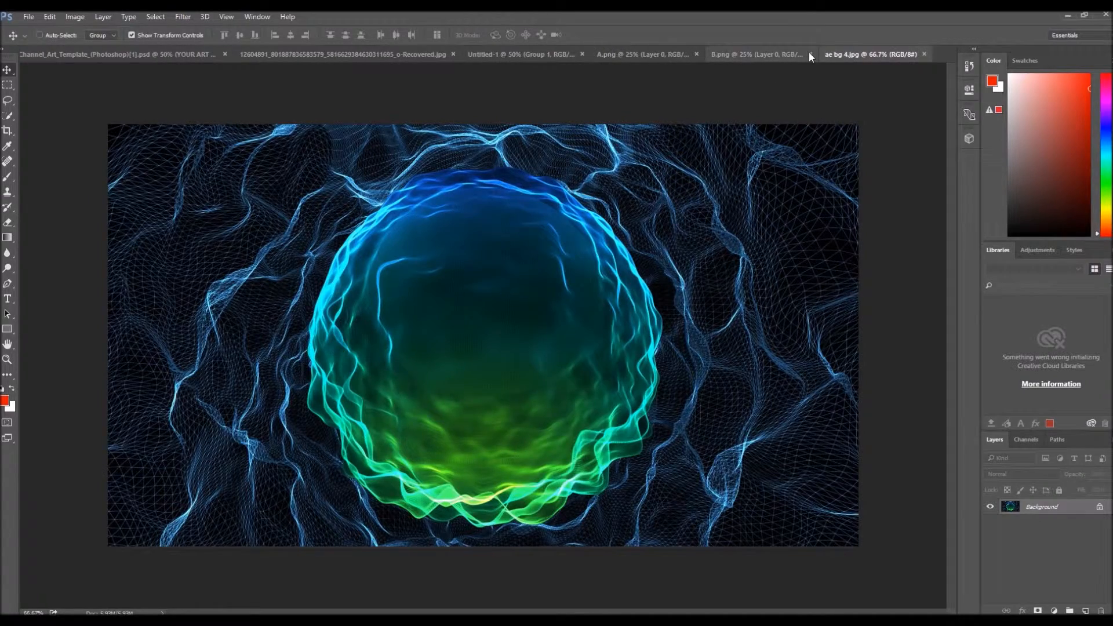
{"action": "left_click", "coordinate": [809, 54]}
{"action": "left_click", "coordinate": [735, 239]}
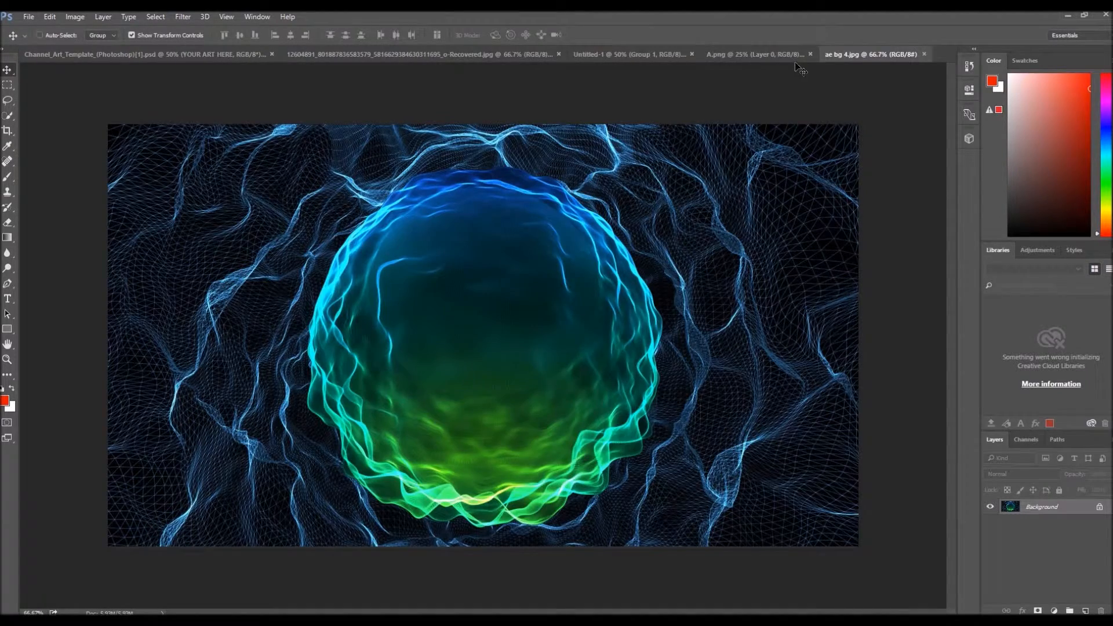
{"action": "left_click", "coordinate": [812, 53]}
{"action": "left_click", "coordinate": [734, 243]}
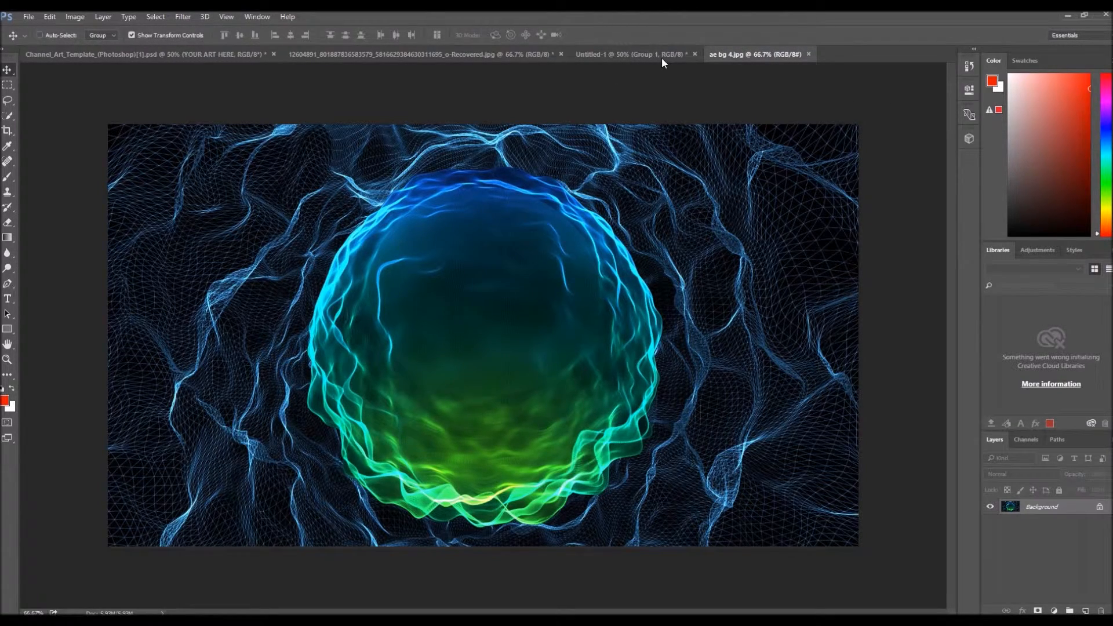
Duplicate the Background layer of ae bg 4.jpg and place the copy in Untitled-1, aligned with the canvas's upper-left corner.
{"action": "left_click", "coordinate": [641, 56]}
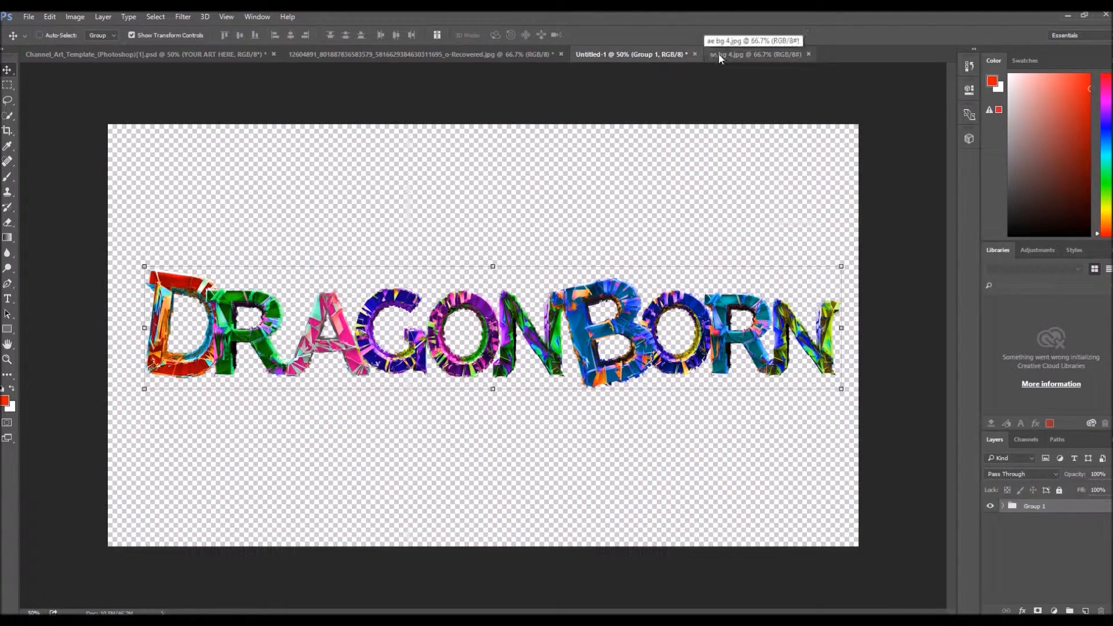
{"action": "left_click", "coordinate": [721, 54]}
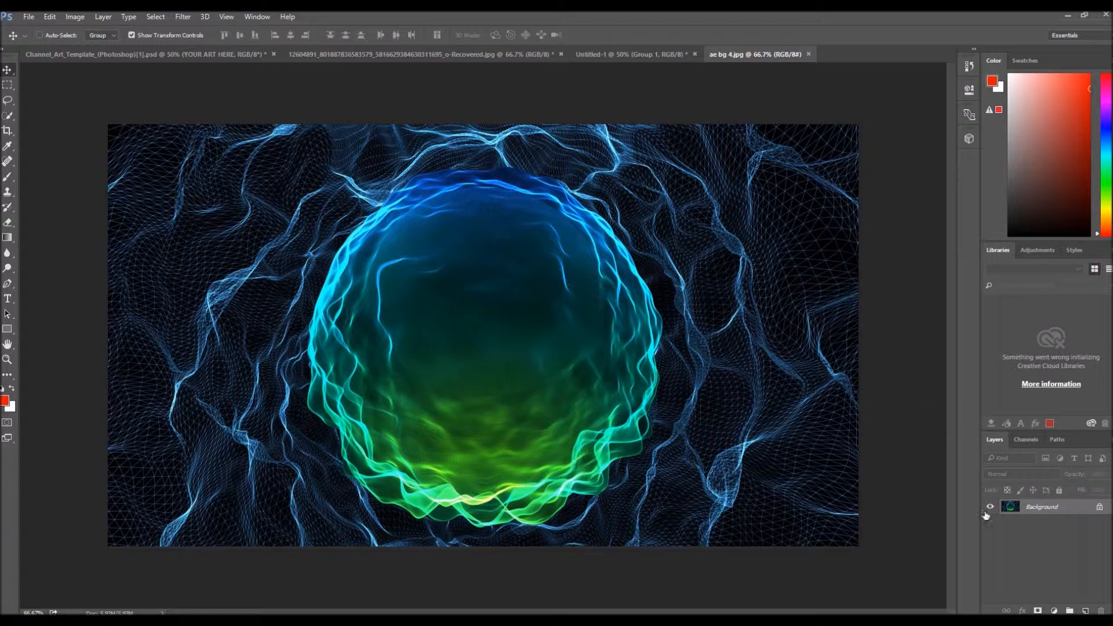
{"action": "right_click", "coordinate": [1044, 507]}
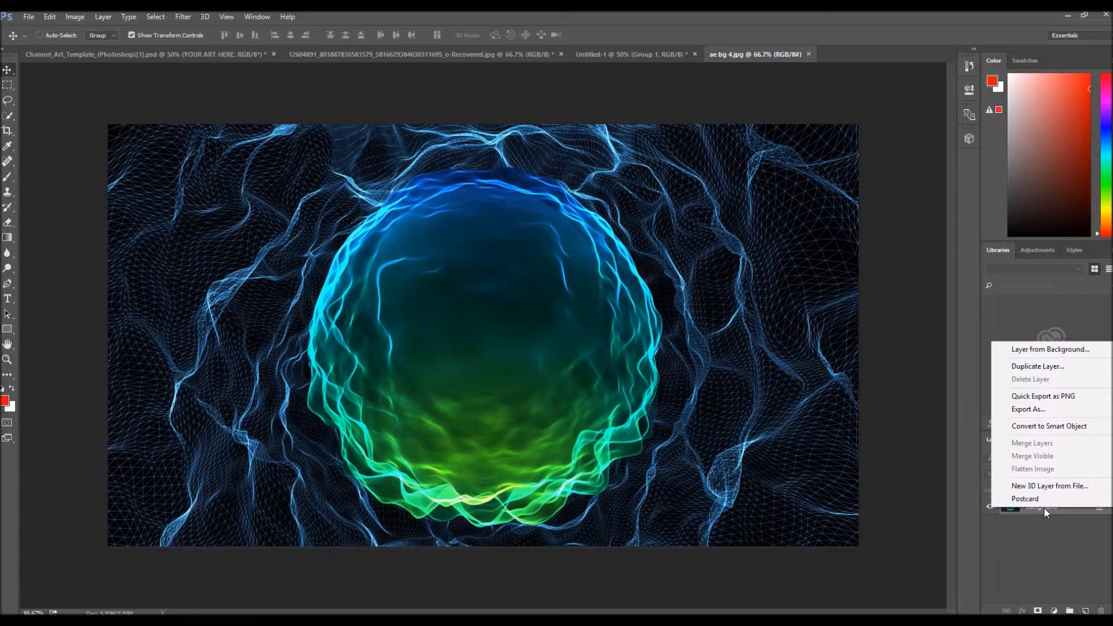
{"action": "left_click", "coordinate": [1037, 366]}
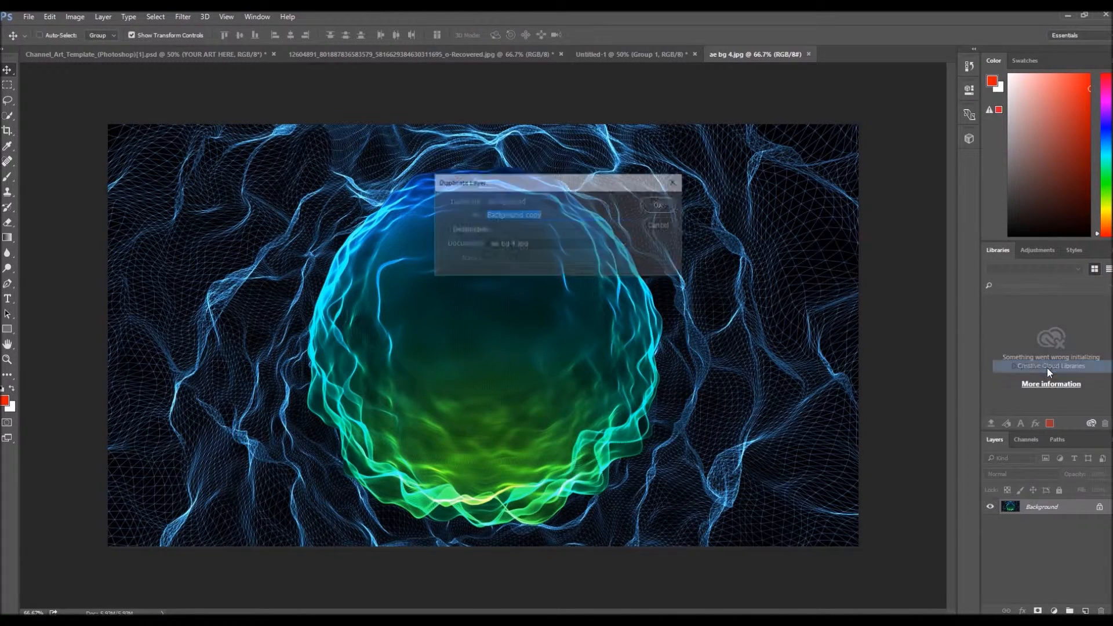
{"action": "left_click", "coordinate": [667, 206]}
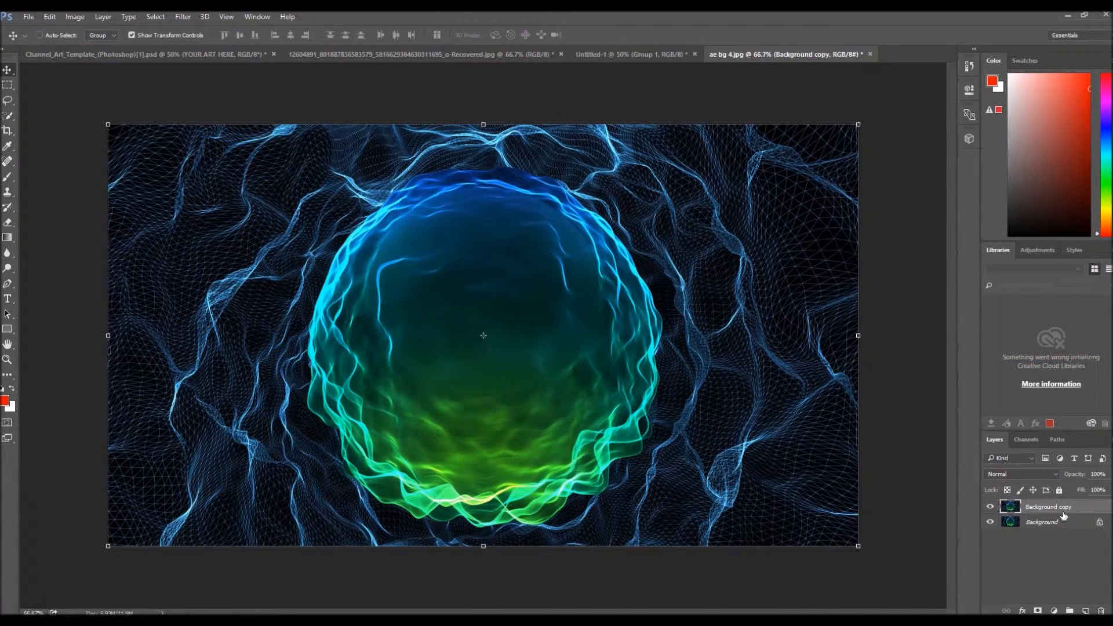
{"action": "left_click_drag", "start_coordinate": [513, 296], "coordinate": [466, 262]}
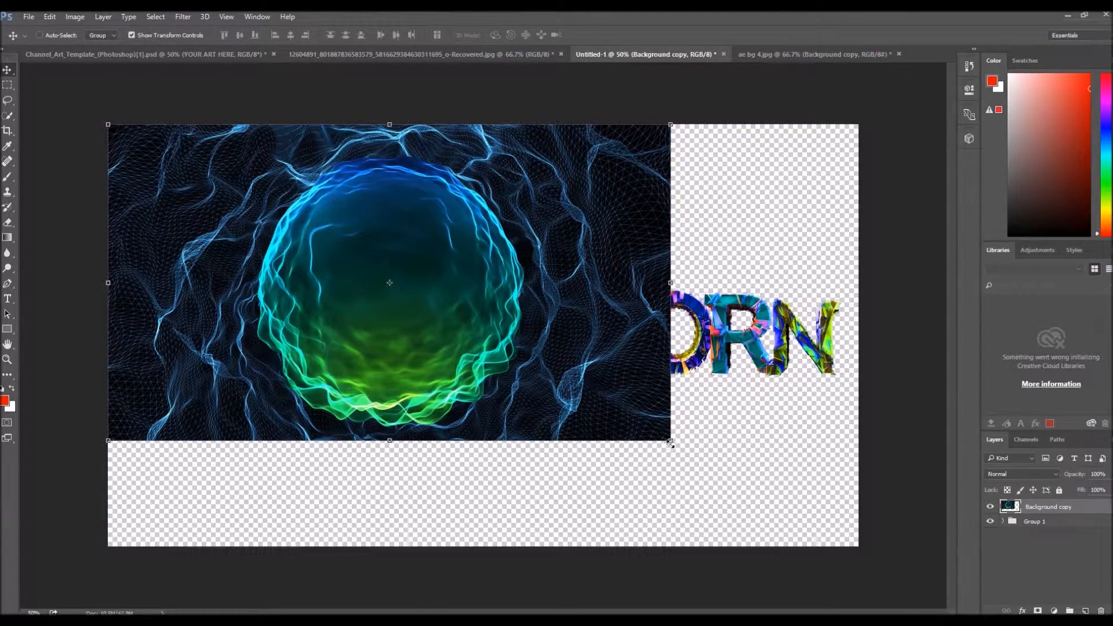
Scale the Background copy layer to 133.33% so it fills the canvas, and move Group 1 above it in the layer stack.
{"action": "left_click_drag", "start_coordinate": [670, 443], "coordinate": [858, 551]}
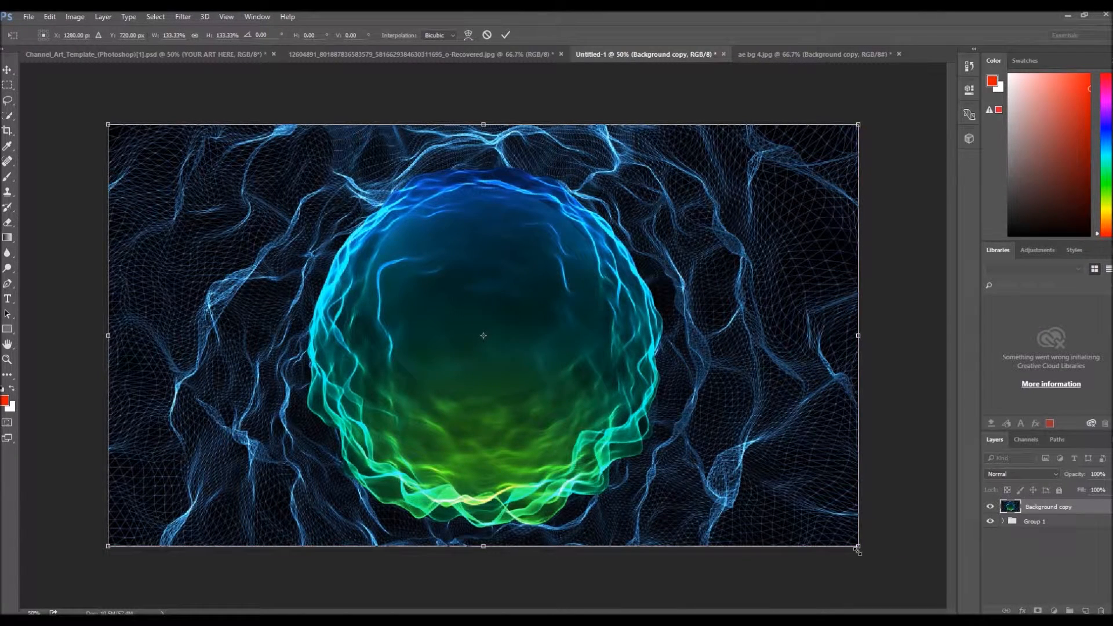
{"action": "left_click", "coordinate": [504, 36]}
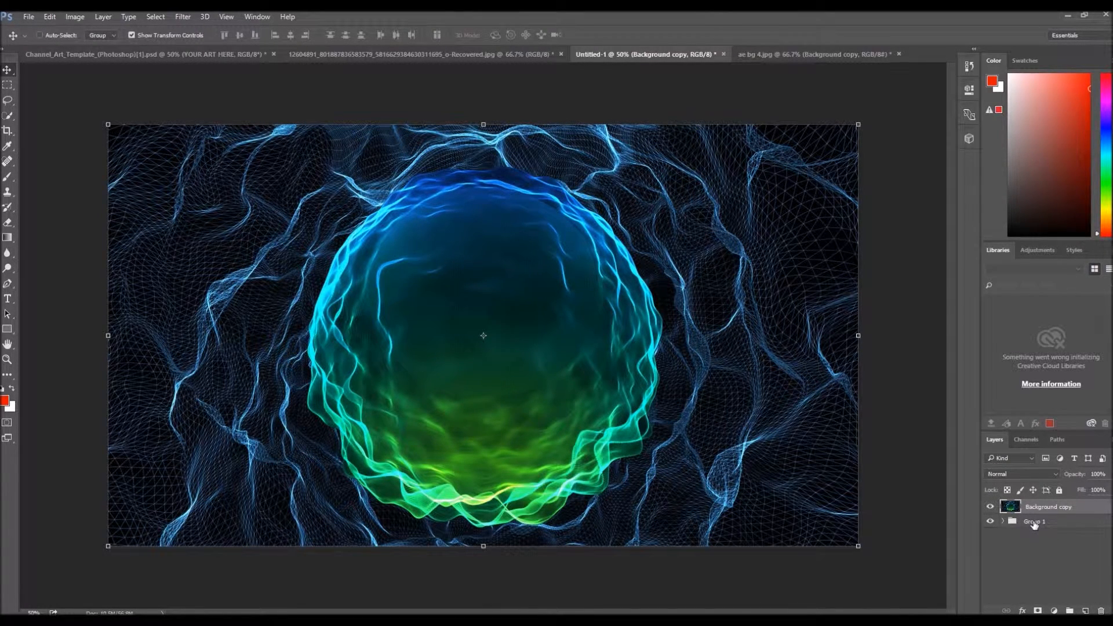
{"action": "left_click_drag", "start_coordinate": [1034, 524], "coordinate": [1033, 504]}
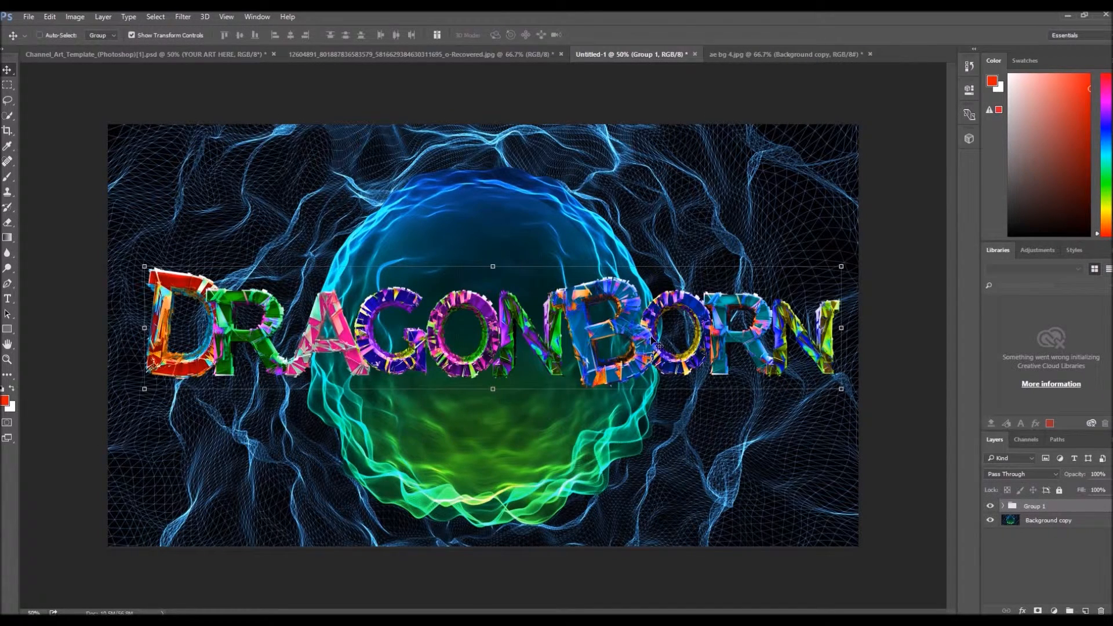
Copy Group 1 from Untitled-1 into the channel art template and position the lettering across the 423-pixel-high desktop band over the safe area.
{"action": "left_click_drag", "start_coordinate": [648, 341], "coordinate": [555, 344]}
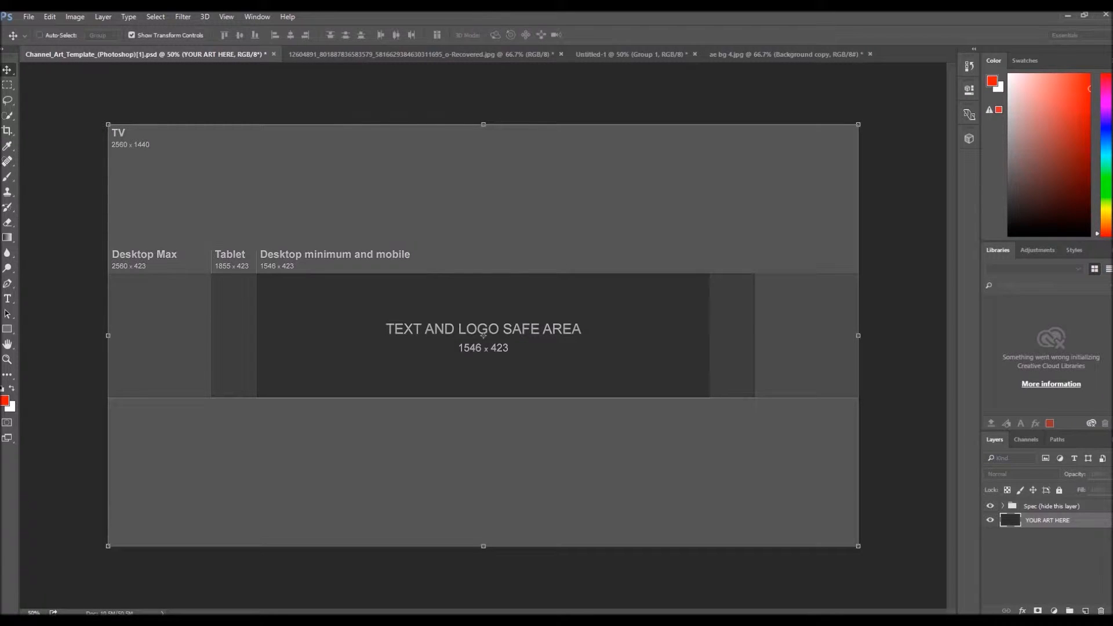
{"action": "left_click_drag", "start_coordinate": [603, 307], "coordinate": [687, 309]}
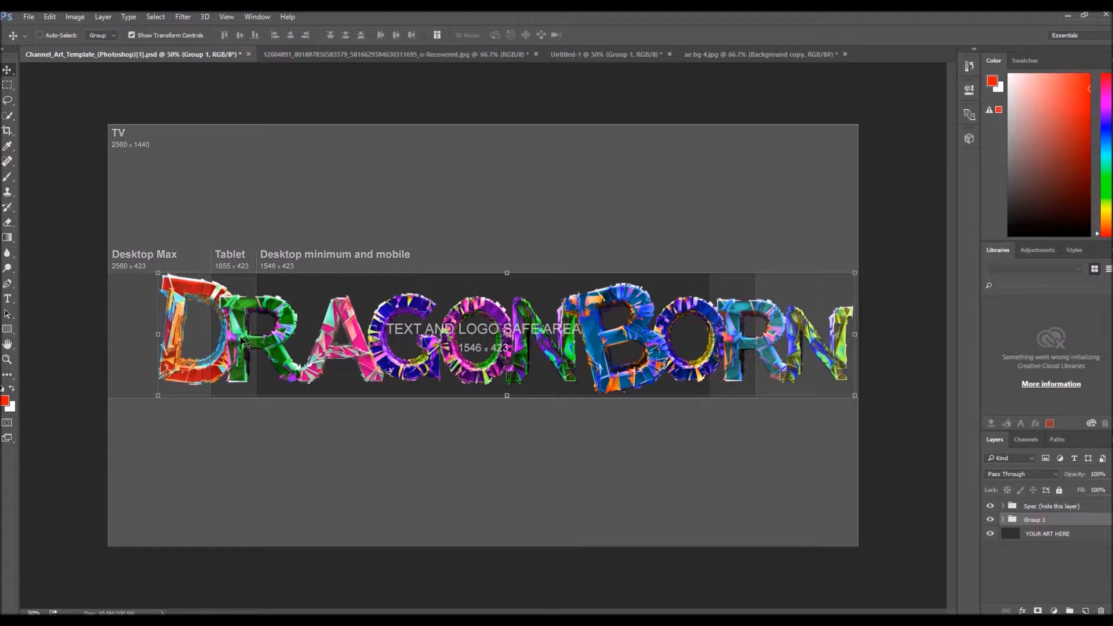
{"action": "left_click_drag", "start_coordinate": [245, 344], "coordinate": [195, 346]}
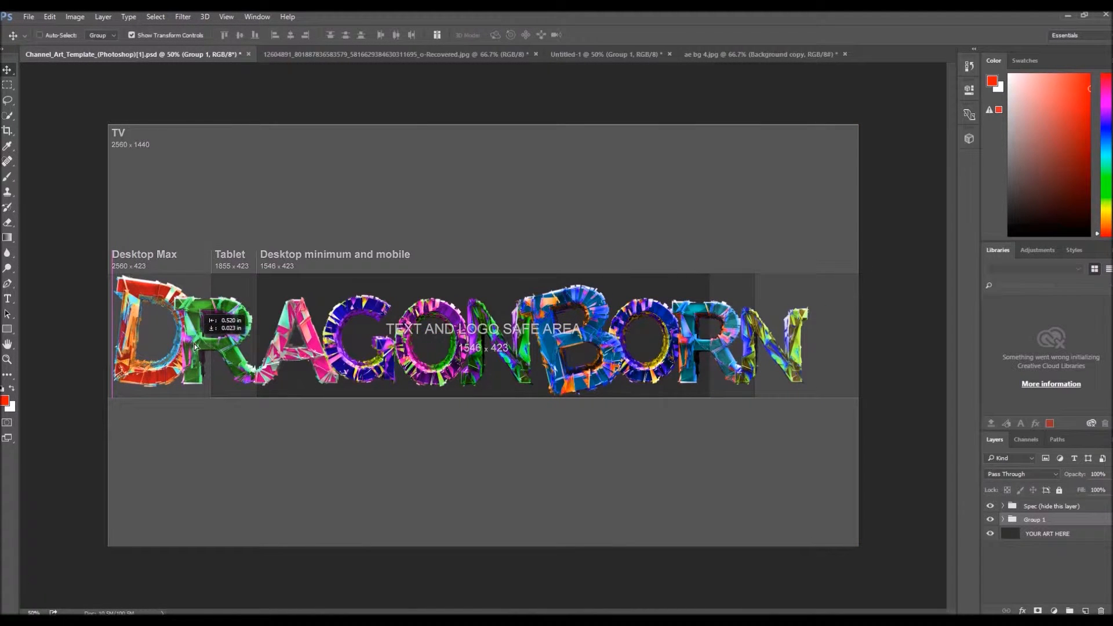
{"action": "left_click_drag", "start_coordinate": [195, 347], "coordinate": [239, 344]}
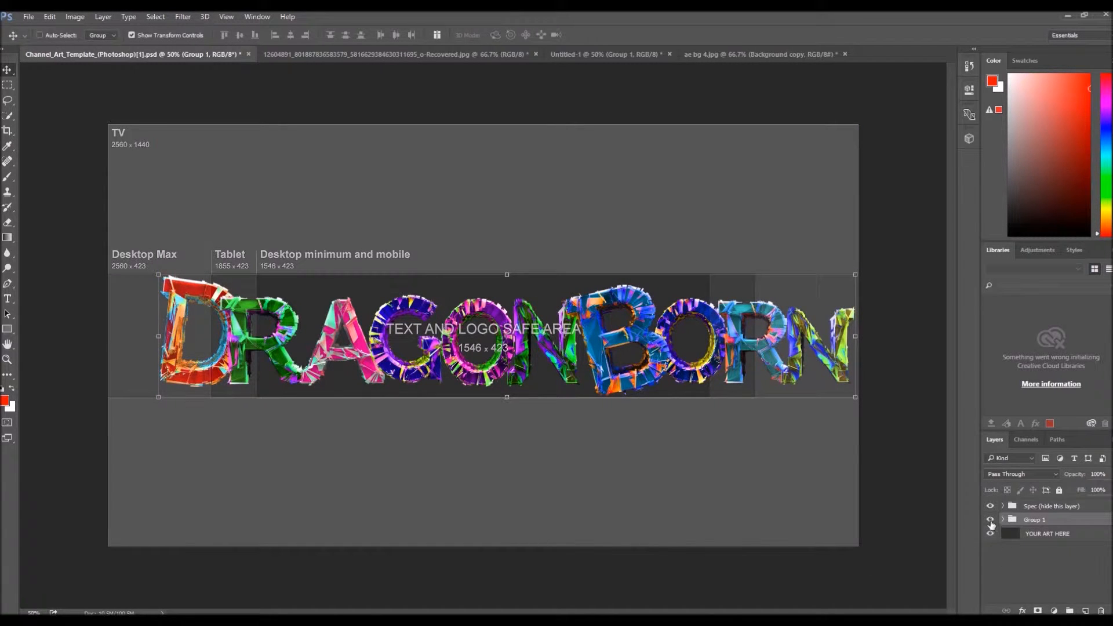
Preview the template with its Spec group hidden and restore it, and in Untitled-1 shift Group 1 to meet the canvas's right edge.
{"action": "left_click", "coordinate": [990, 506]}
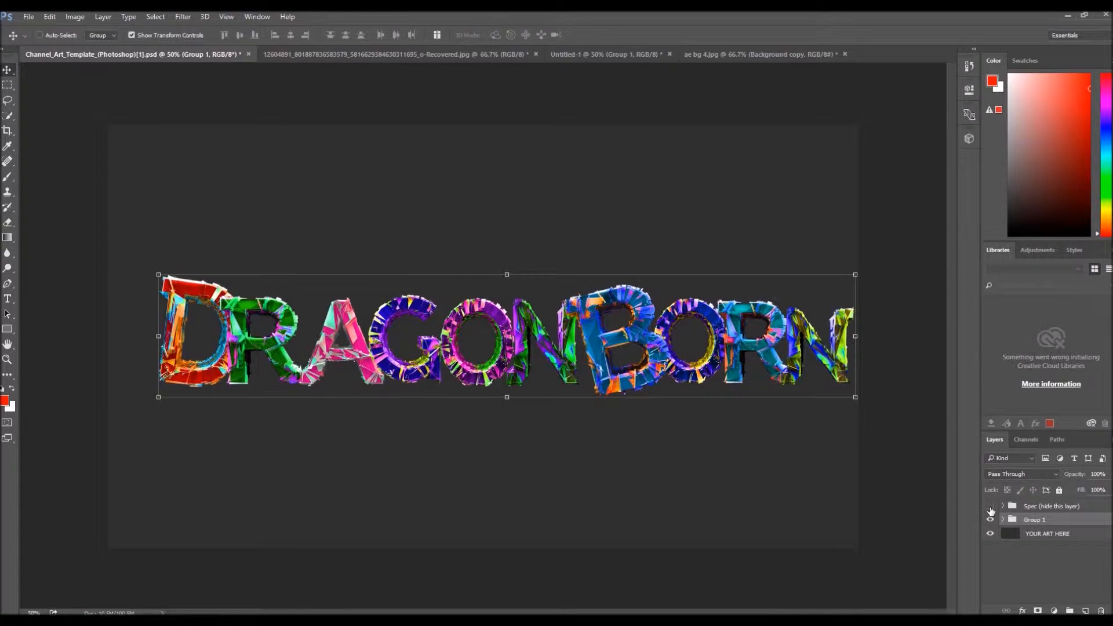
{"action": "left_click", "coordinate": [989, 507]}
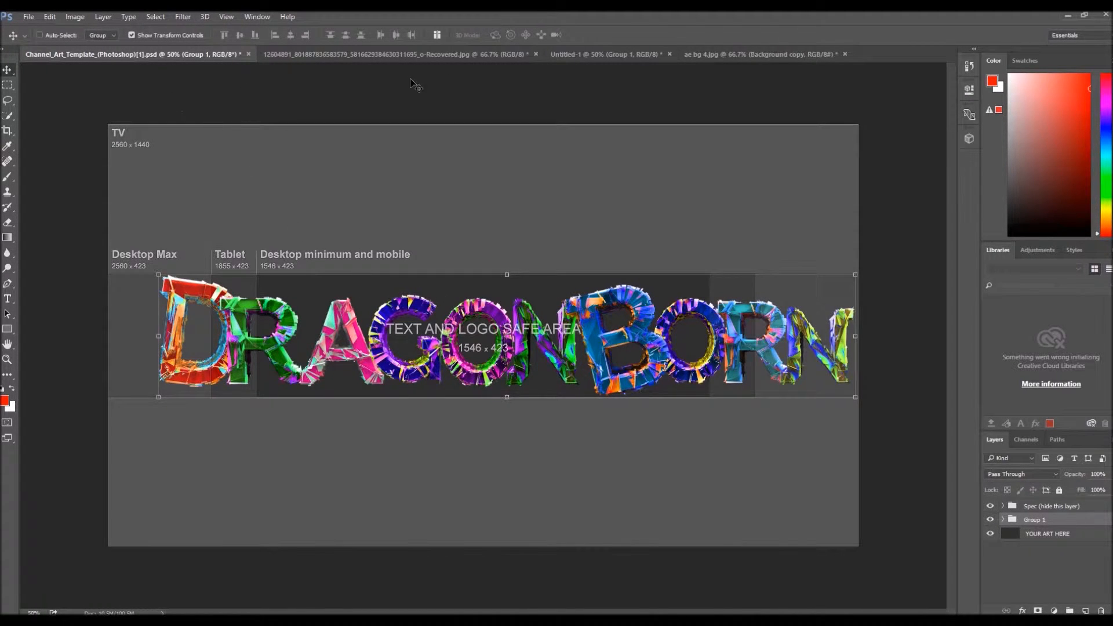
{"action": "left_click", "coordinate": [604, 52]}
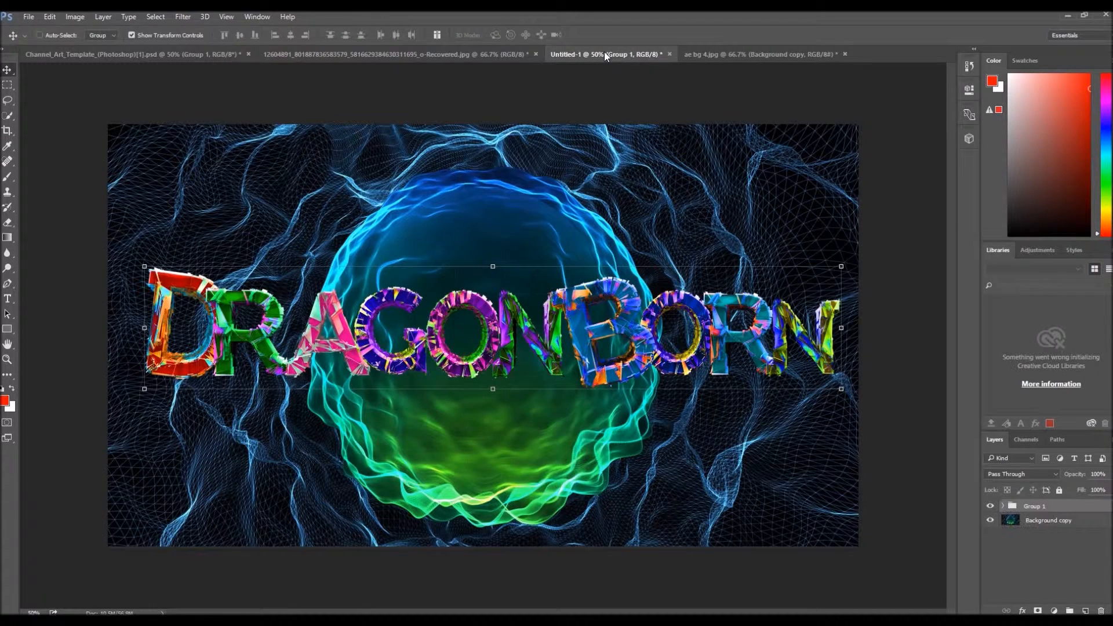
{"action": "left_click_drag", "start_coordinate": [643, 339], "coordinate": [658, 343]}
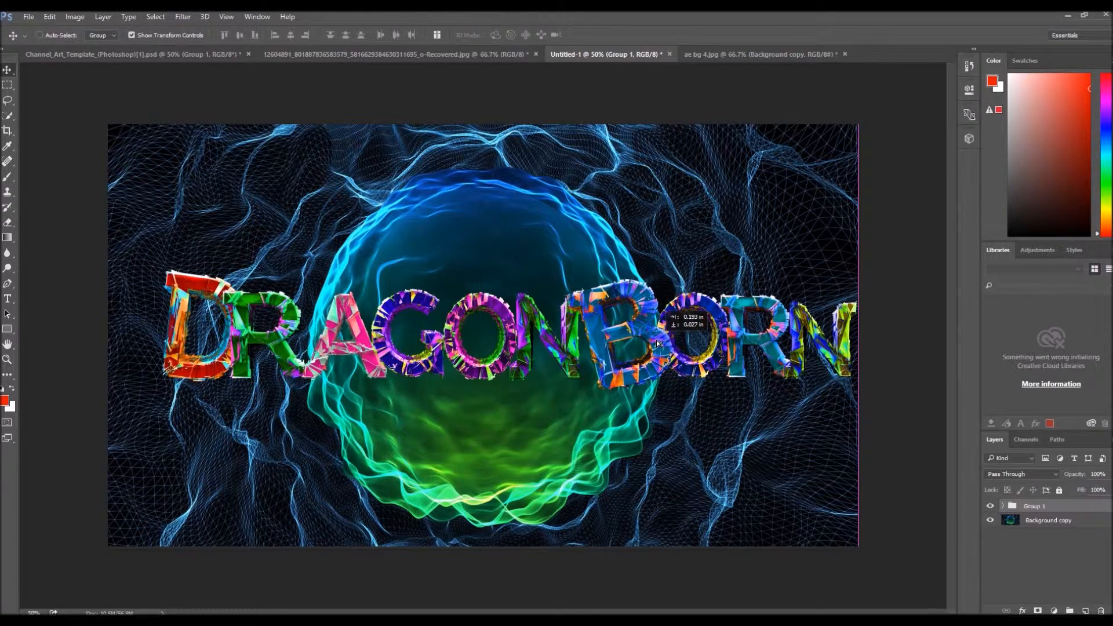
{"action": "left_click_drag", "start_coordinate": [657, 343], "coordinate": [657, 343]}
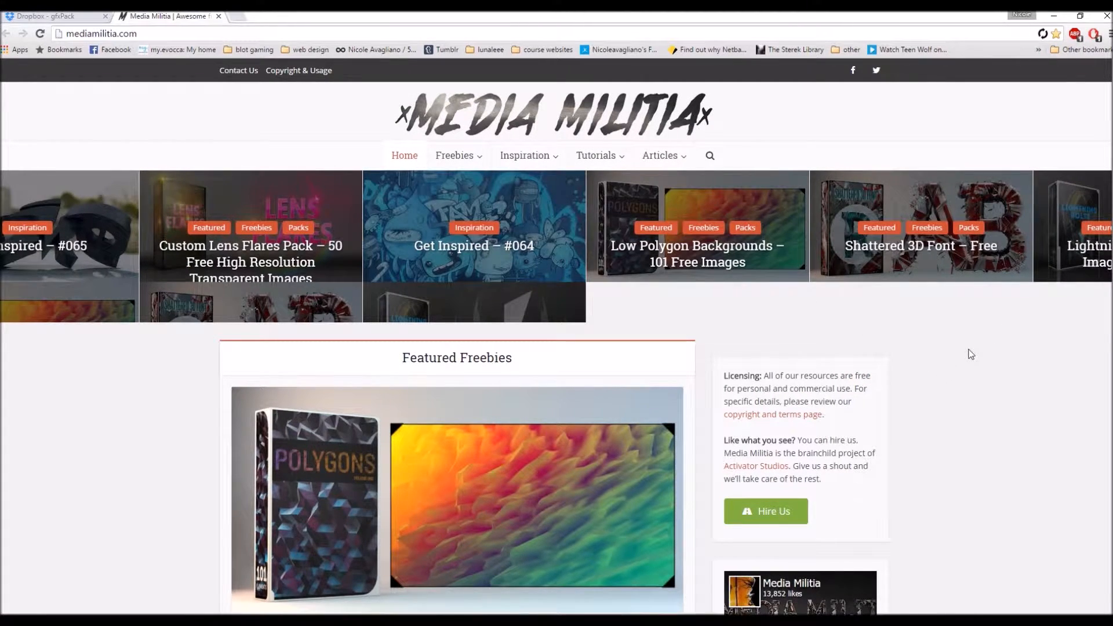
On the Media Militia site in the browser, find the Custom Lens Flares Pack among the freebies and download it.
{"action": "scroll", "coordinate": [968, 353], "scroll_direction": "down", "scroll_amount": 3}
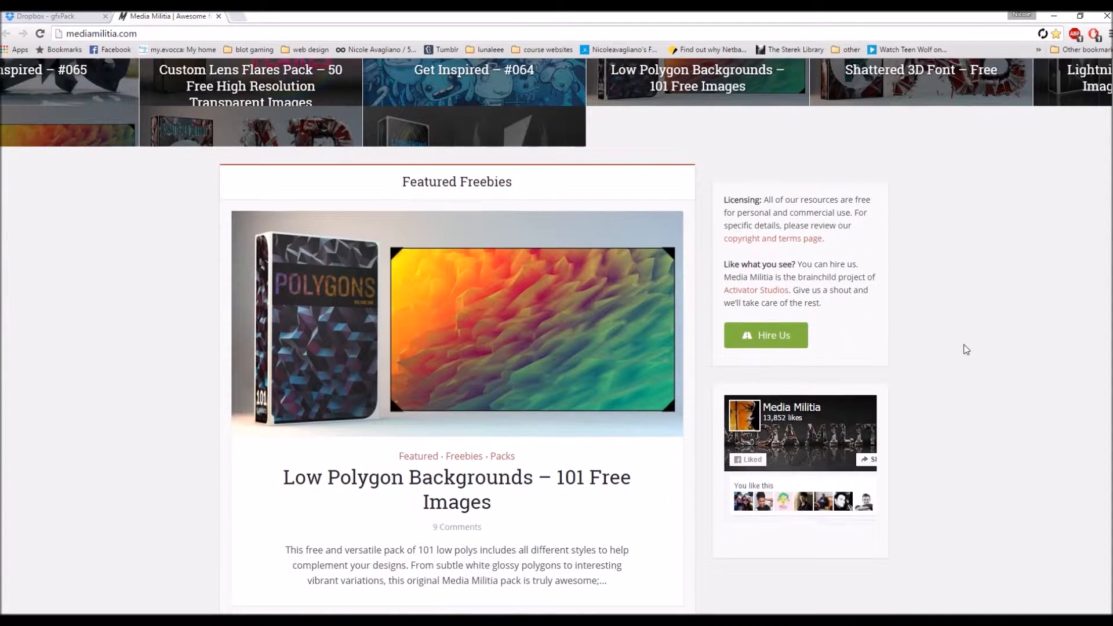
{"action": "scroll", "coordinate": [266, 494], "scroll_direction": "down", "scroll_amount": 6}
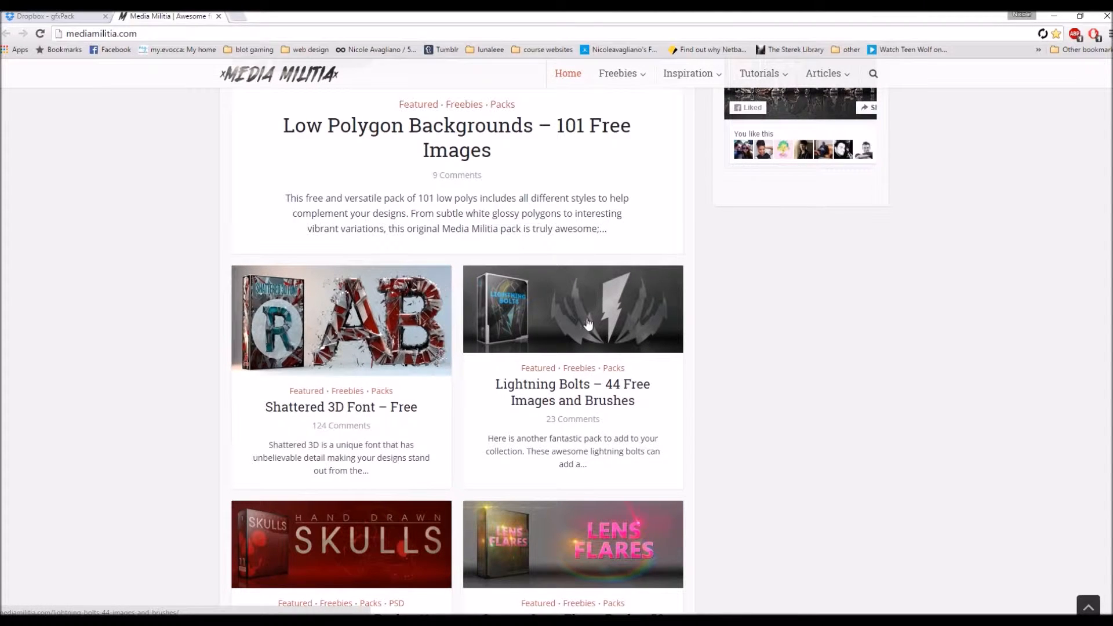
{"action": "scroll", "coordinate": [672, 356], "scroll_direction": "down", "scroll_amount": 3}
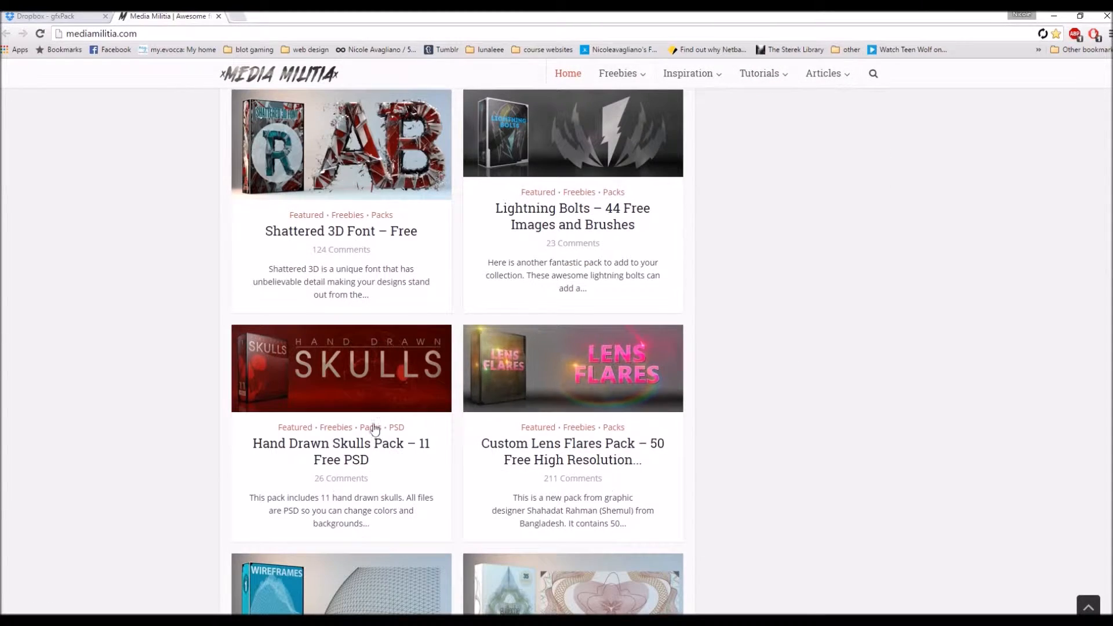
{"action": "scroll", "coordinate": [379, 415], "scroll_direction": "down", "scroll_amount": 7}
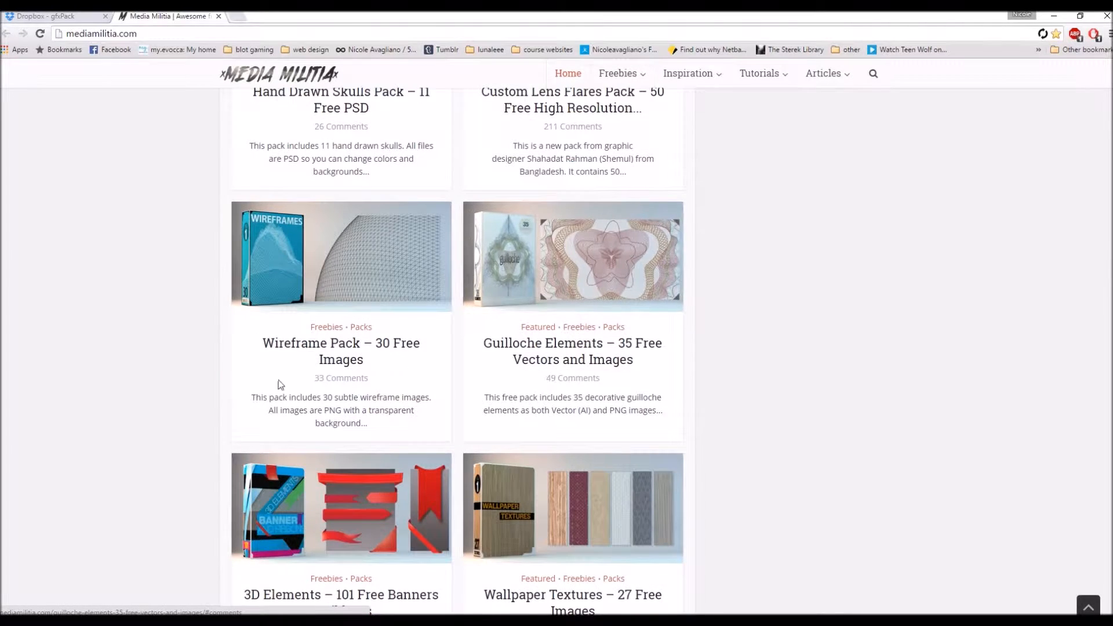
{"action": "scroll", "coordinate": [412, 375], "scroll_direction": "down", "scroll_amount": 6}
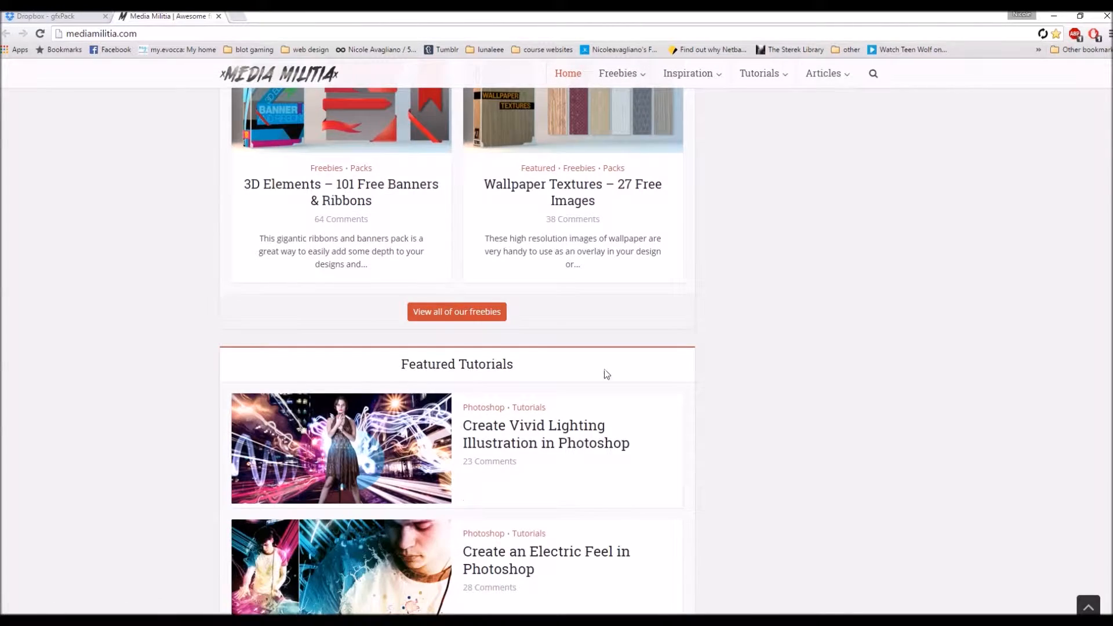
{"action": "scroll", "coordinate": [653, 367], "scroll_direction": "up", "scroll_amount": 4}
{"action": "scroll", "coordinate": [759, 389], "scroll_direction": "up", "scroll_amount": 7}
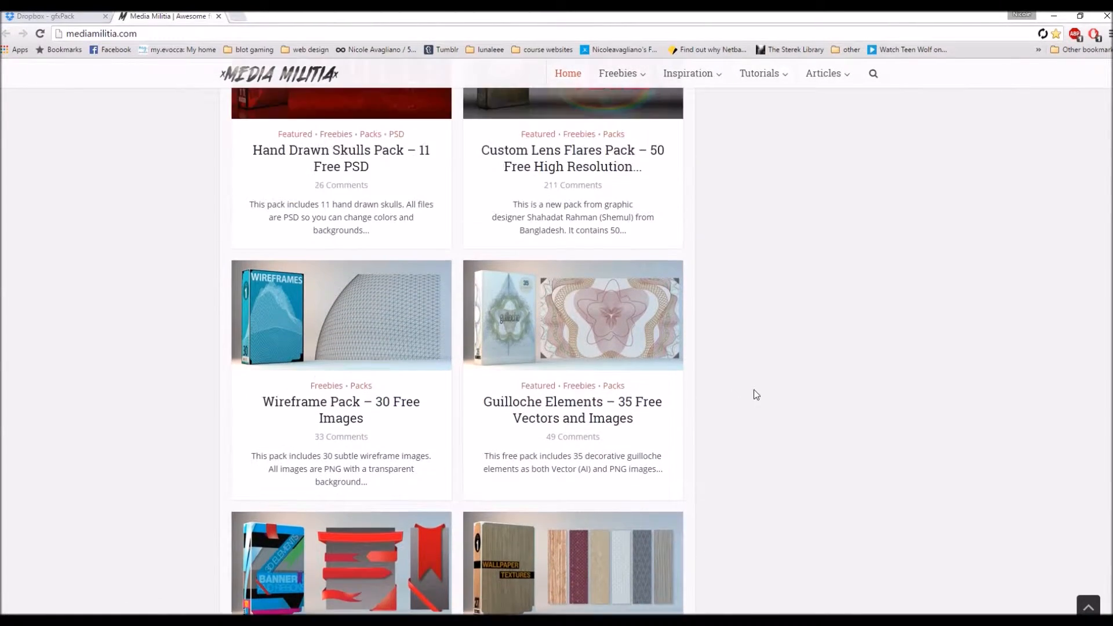
{"action": "left_click", "coordinate": [543, 254]}
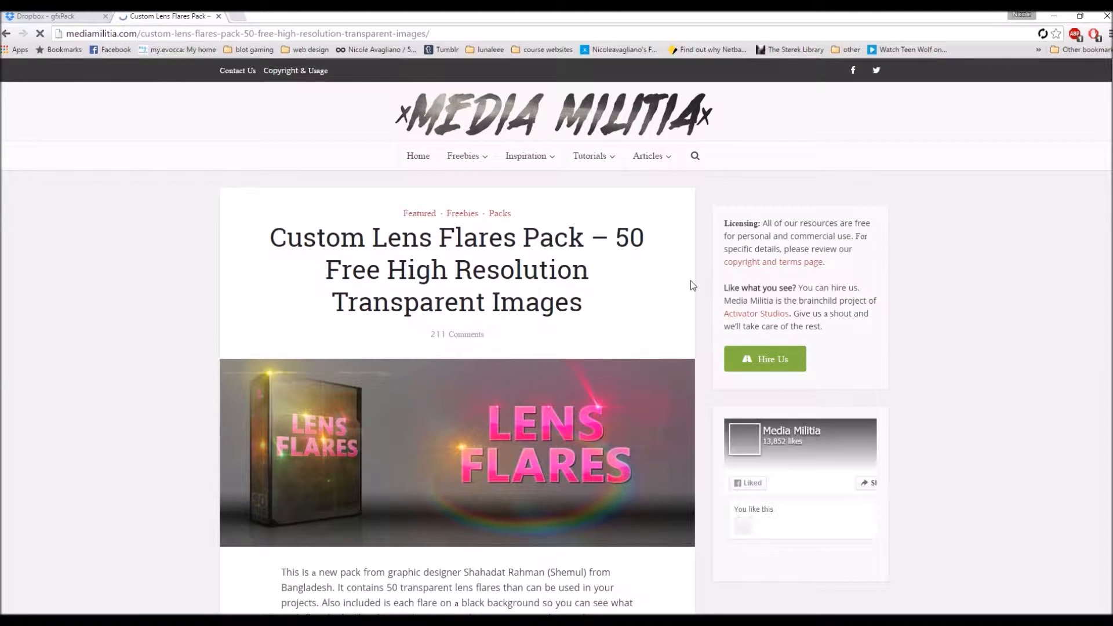
{"action": "scroll", "coordinate": [566, 315], "scroll_direction": "down", "scroll_amount": 5}
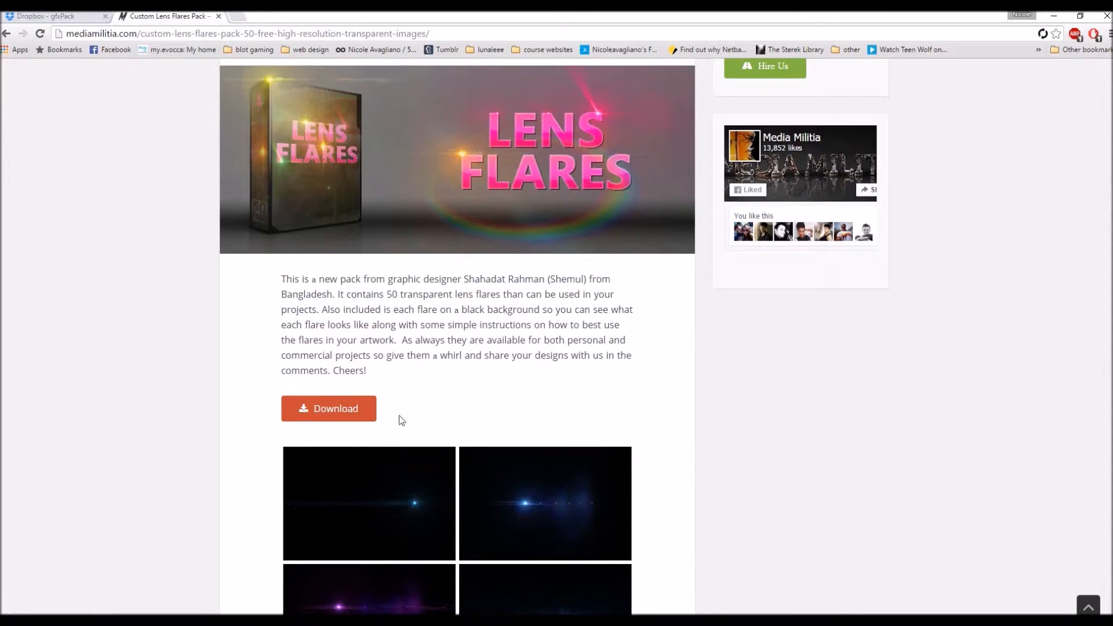
{"action": "left_click", "coordinate": [335, 408]}
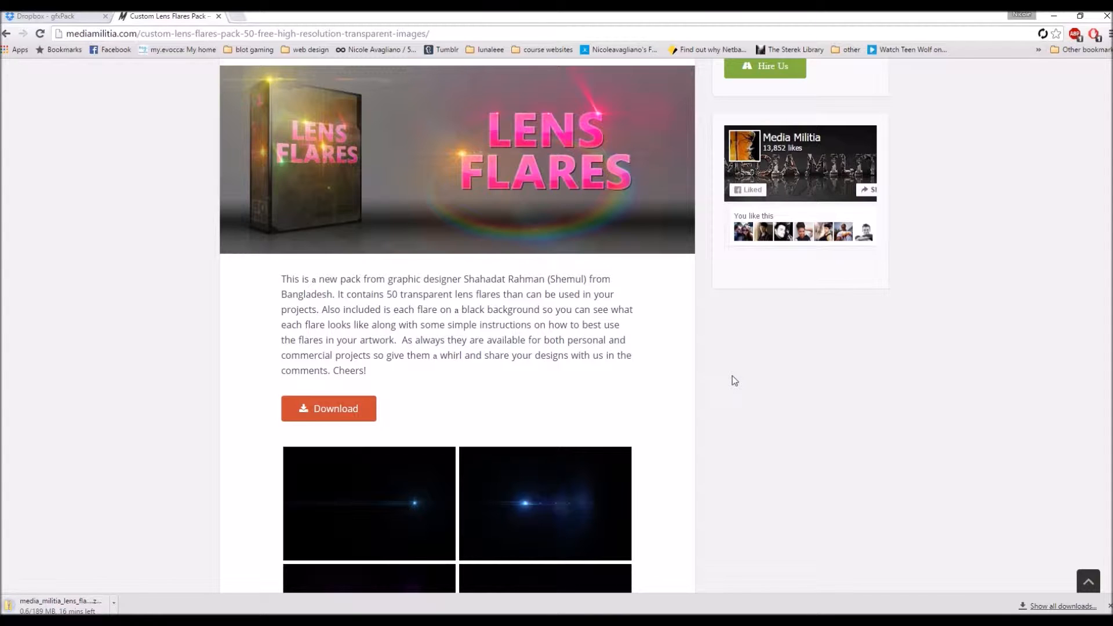
Examine the preview images of the lens flares on the pack's download page.
{"action": "scroll", "coordinate": [732, 375], "scroll_direction": "down", "scroll_amount": 6}
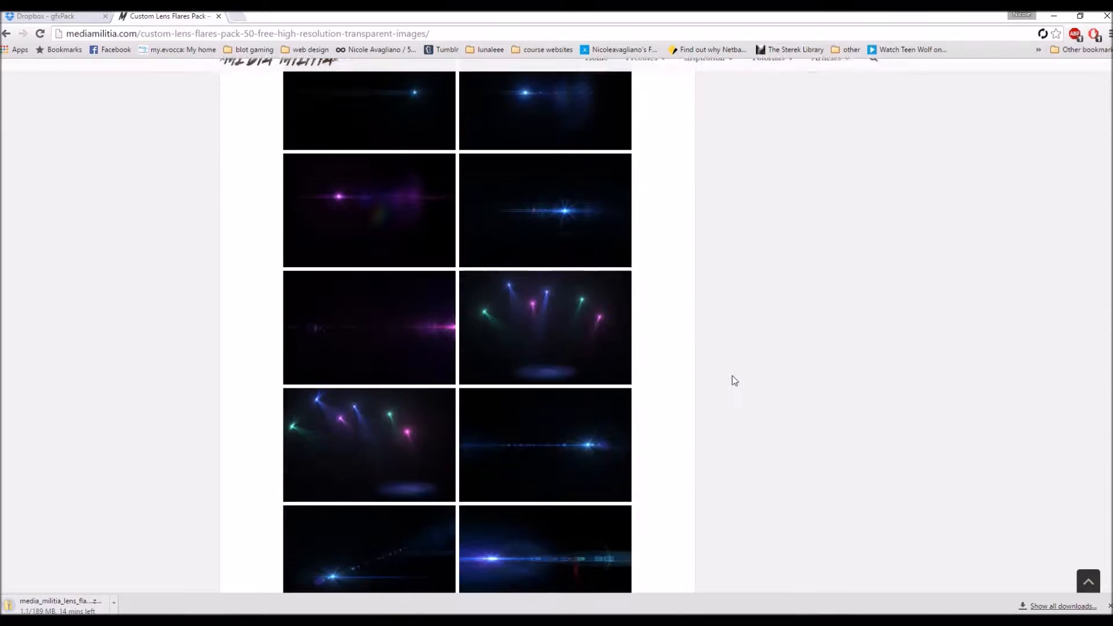
{"action": "scroll", "coordinate": [404, 398], "scroll_direction": "down", "scroll_amount": 6}
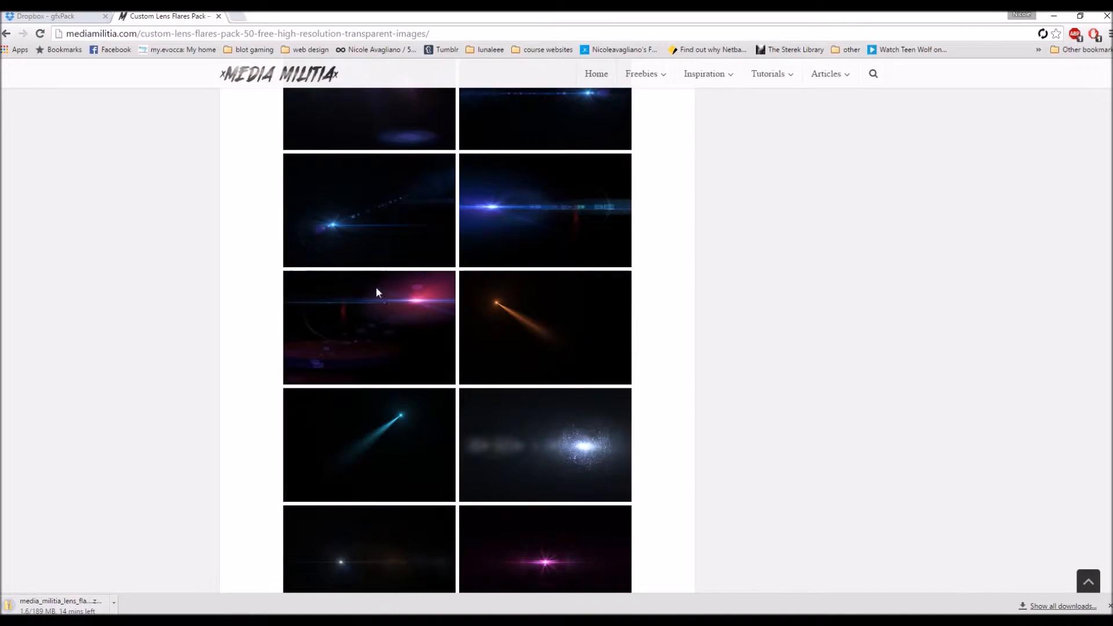
{"action": "scroll", "coordinate": [378, 296], "scroll_direction": "down", "scroll_amount": 11}
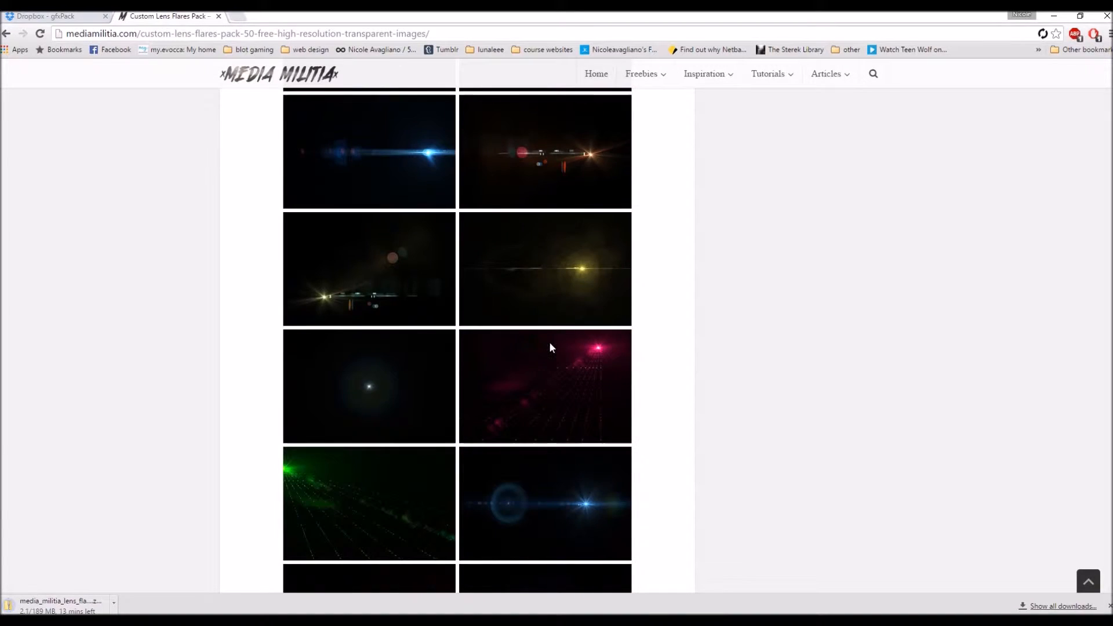
{"action": "scroll", "coordinate": [550, 346], "scroll_direction": "down", "scroll_amount": 9}
{"action": "scroll", "coordinate": [712, 352], "scroll_direction": "down", "scroll_amount": 6}
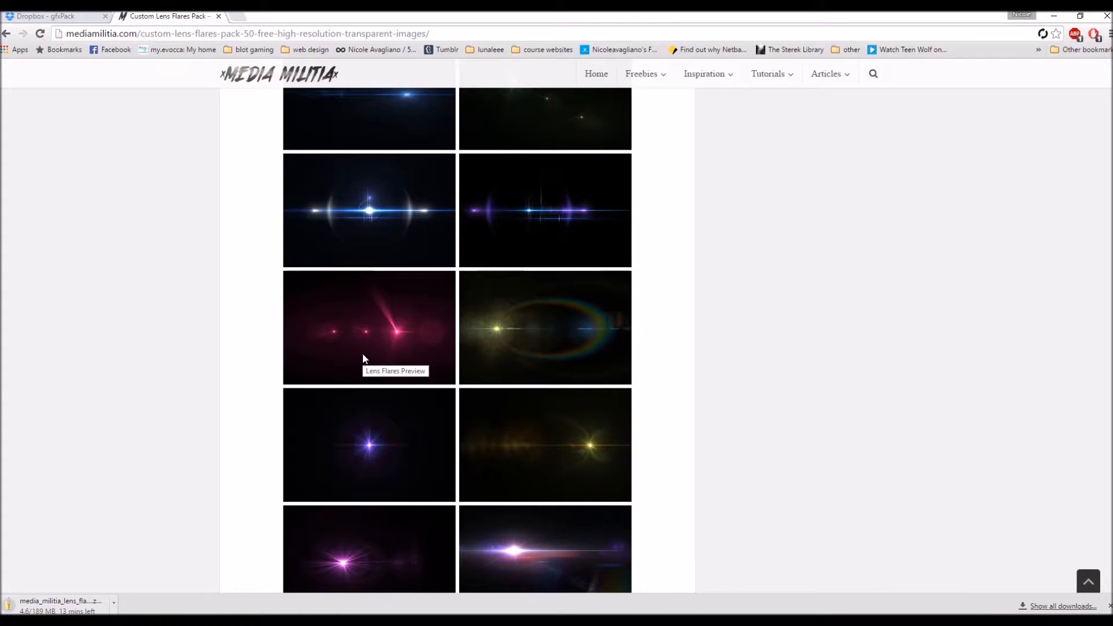
{"action": "scroll", "coordinate": [356, 359], "scroll_direction": "down", "scroll_amount": 7}
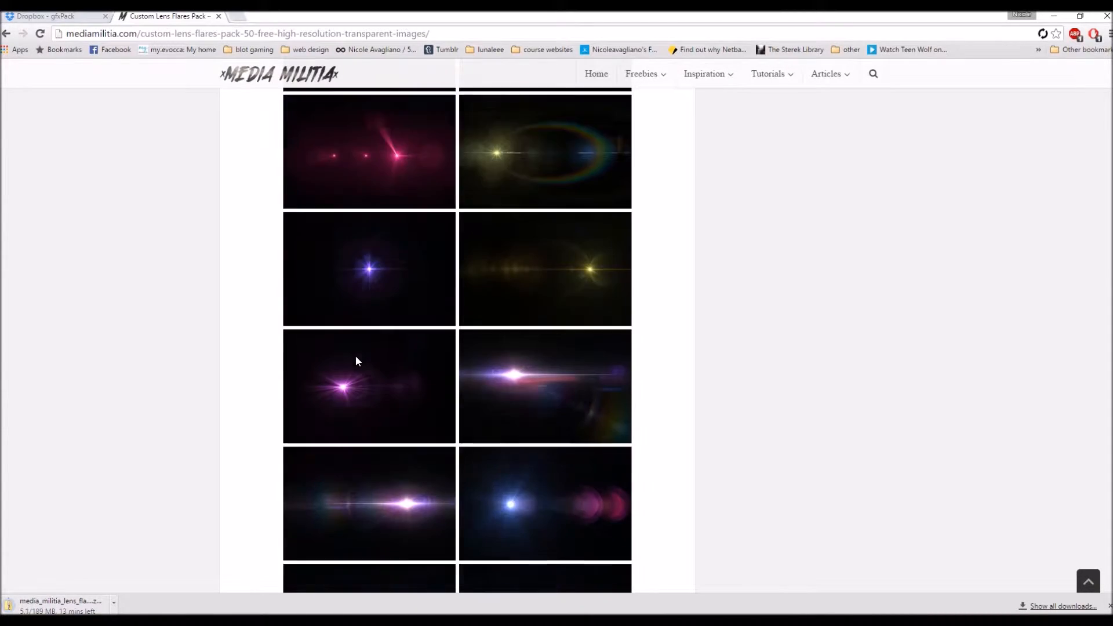
{"action": "scroll", "coordinate": [282, 367], "scroll_direction": "down", "scroll_amount": 3}
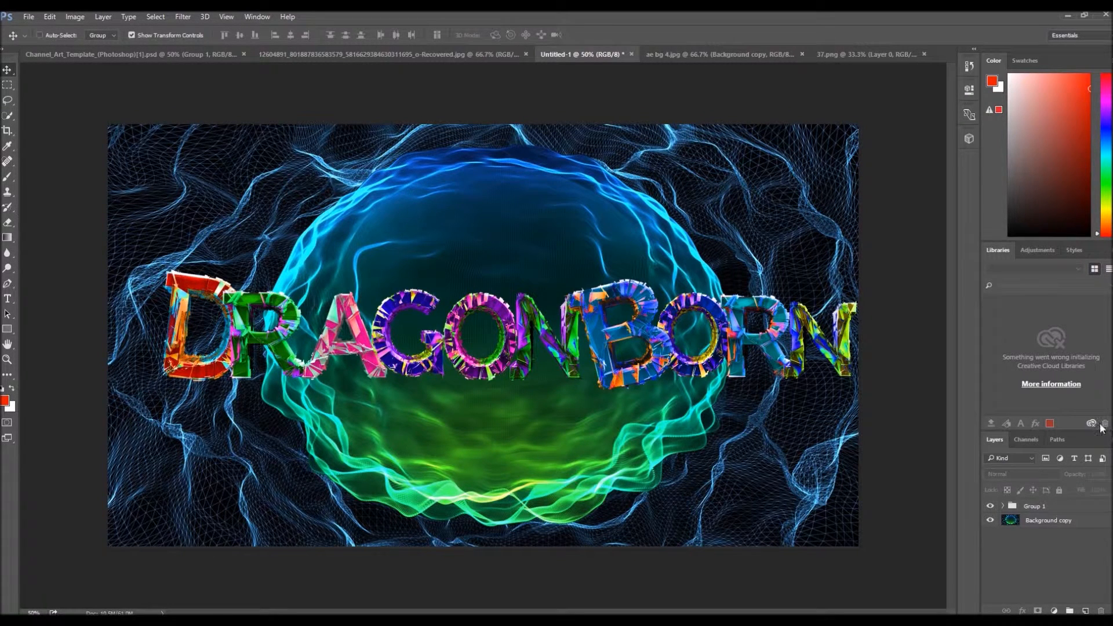
In Photoshop, open the lens flare image 37 from gfxpack's media_militia_lens_flares > media-militia-lens-flares folder.
{"action": "left_click", "coordinate": [28, 16]}
{"action": "left_click", "coordinate": [38, 41]}
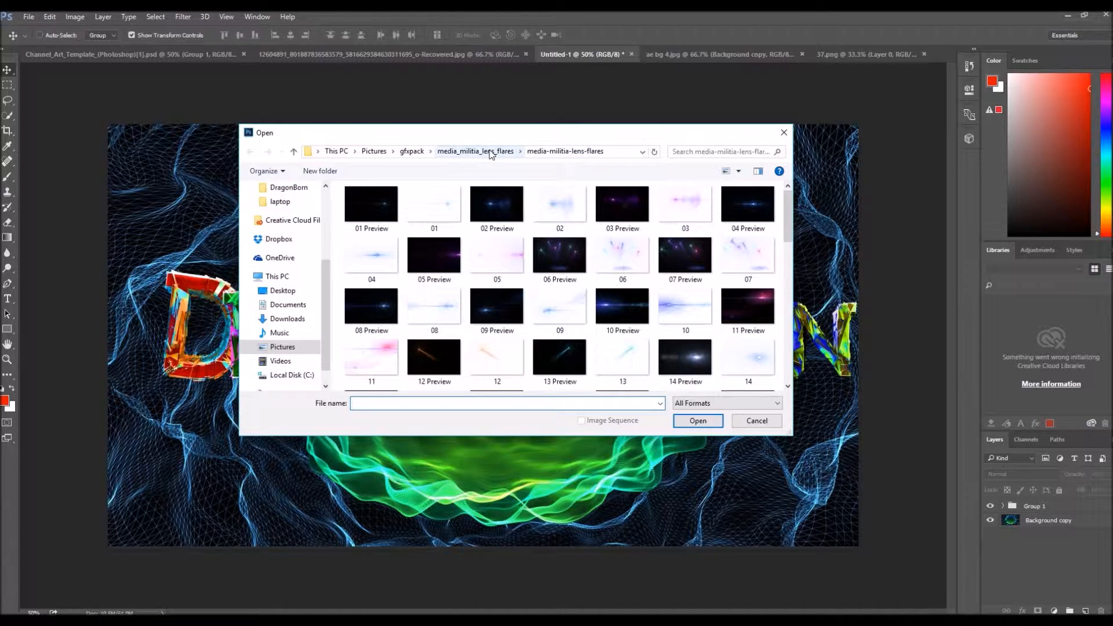
{"action": "left_click", "coordinate": [414, 151]}
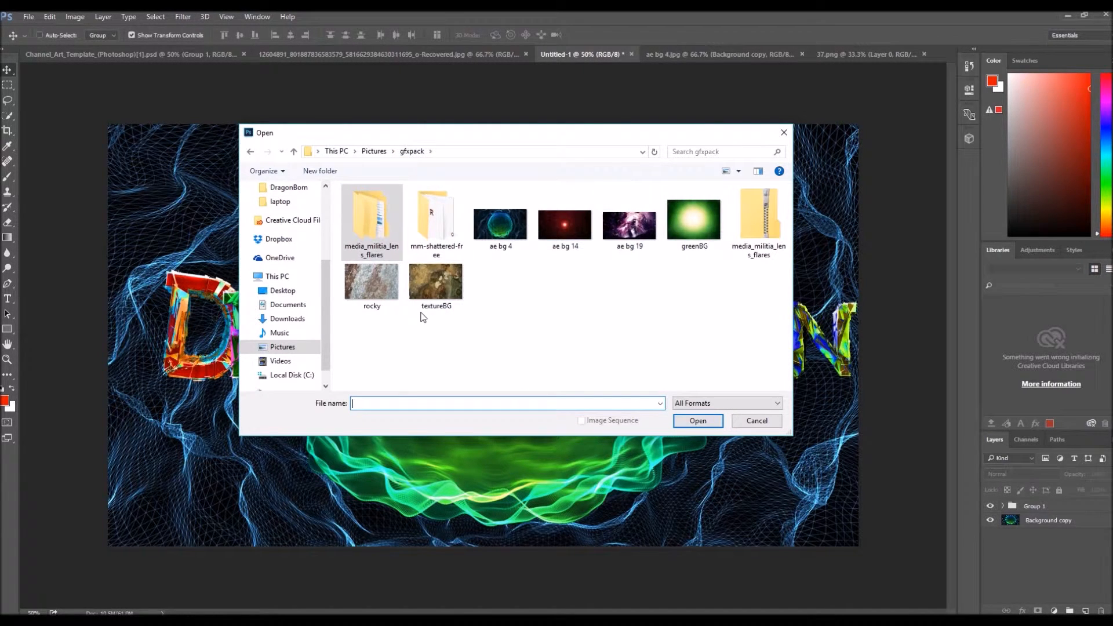
{"action": "double_click", "coordinate": [374, 233]}
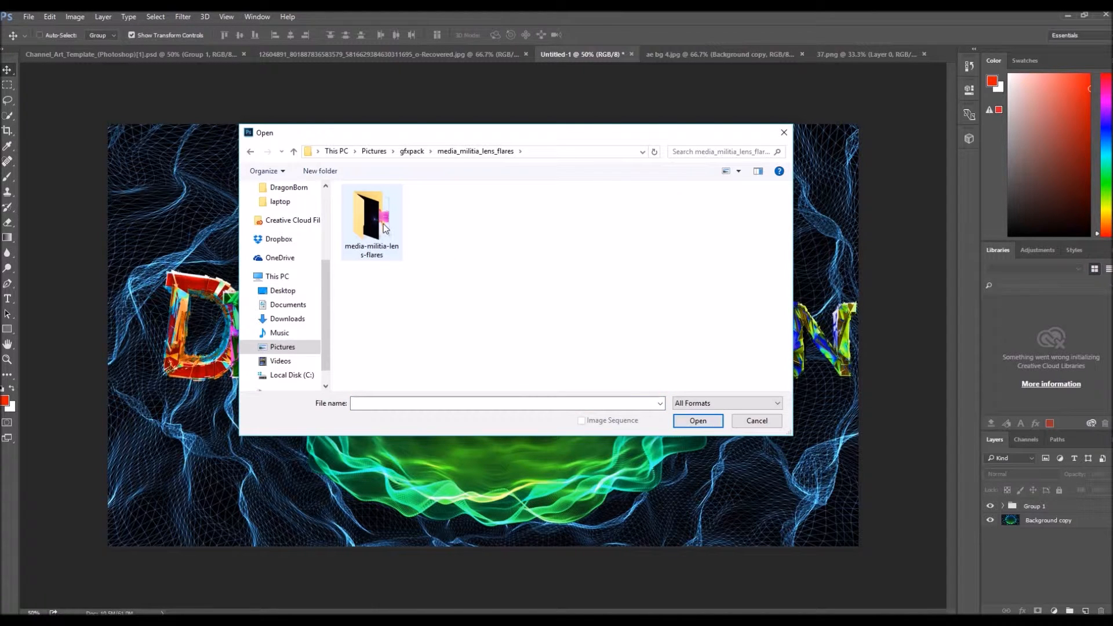
{"action": "double_click", "coordinate": [383, 225]}
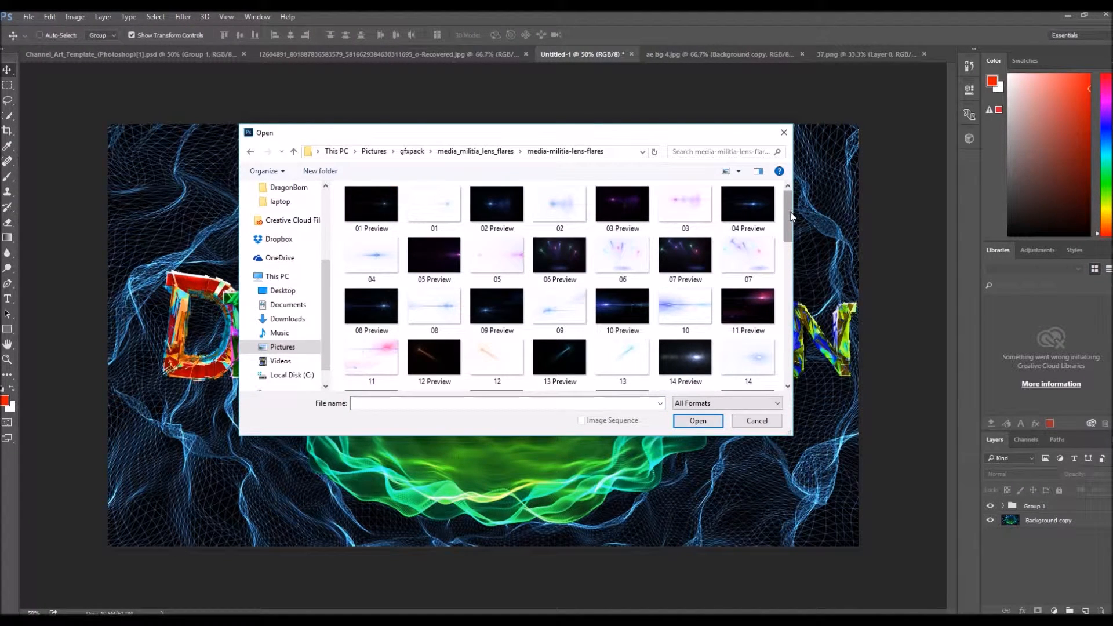
{"action": "left_click_drag", "start_coordinate": [790, 215], "coordinate": [808, 306]}
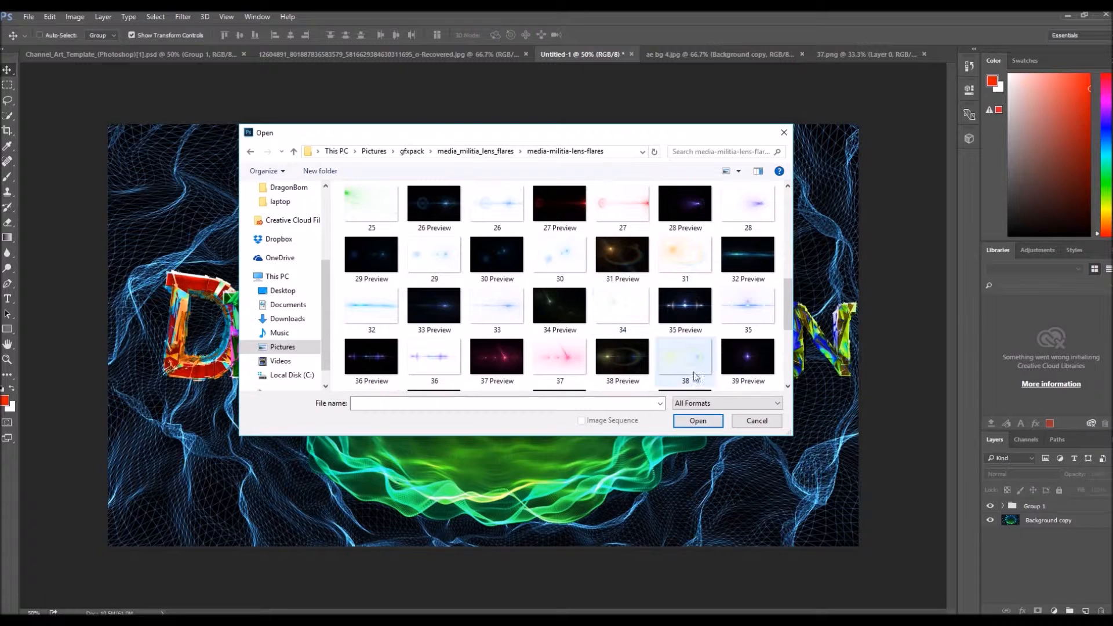
{"action": "left_click", "coordinate": [555, 356]}
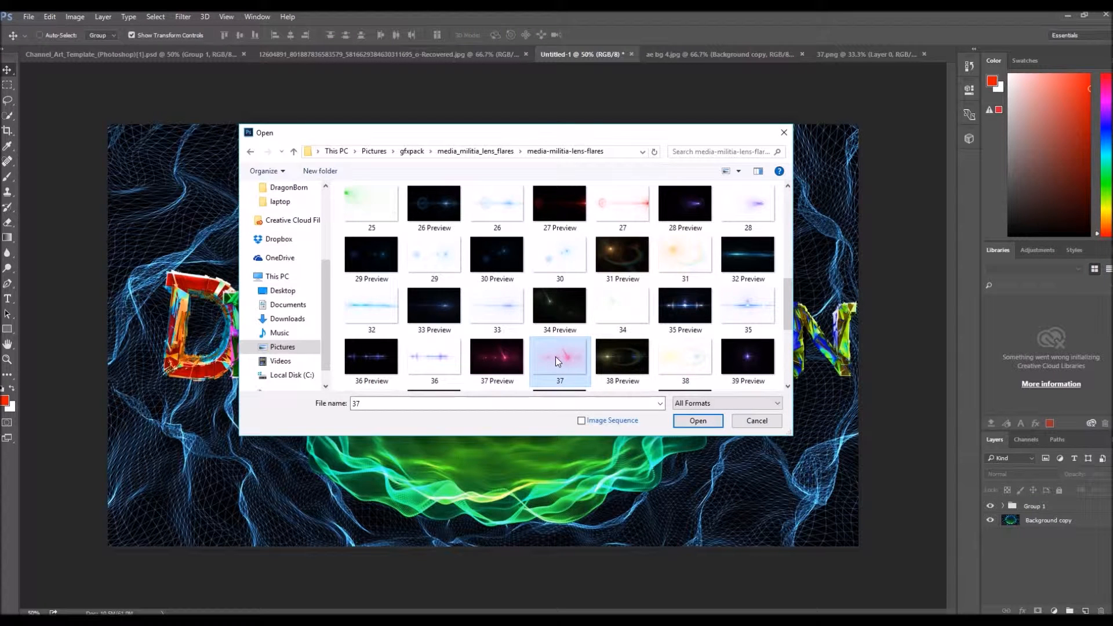
{"action": "left_click", "coordinate": [701, 420]}
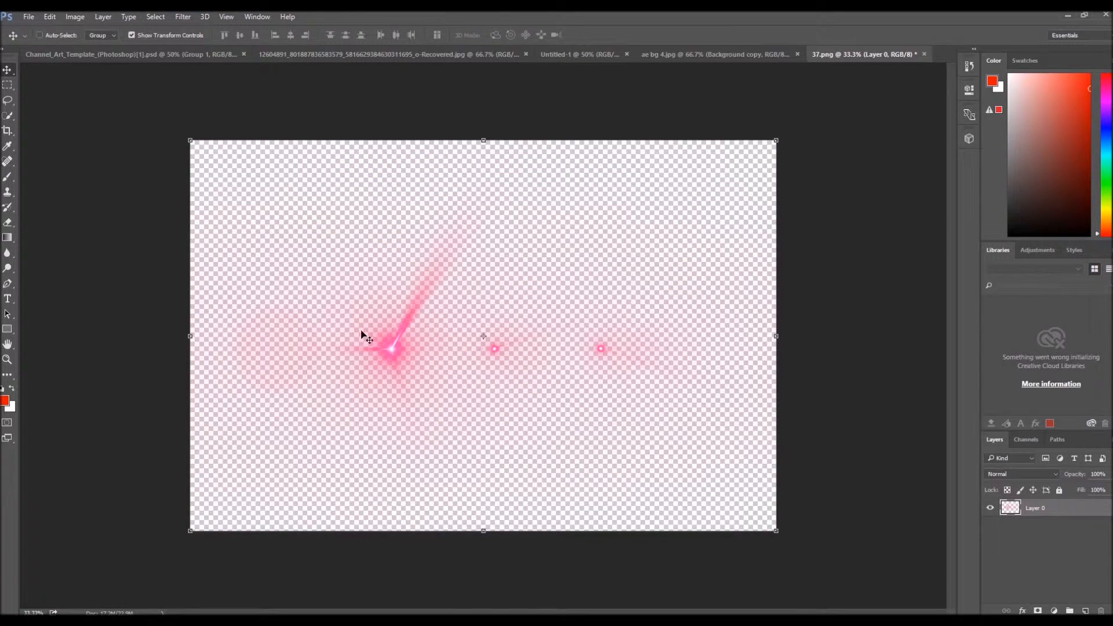
Copy the flare from 37.png into Untitled-1, place its brightest point at the base of the D, and move its layer below Group 1.
{"action": "left_click_drag", "start_coordinate": [393, 350], "coordinate": [235, 436]}
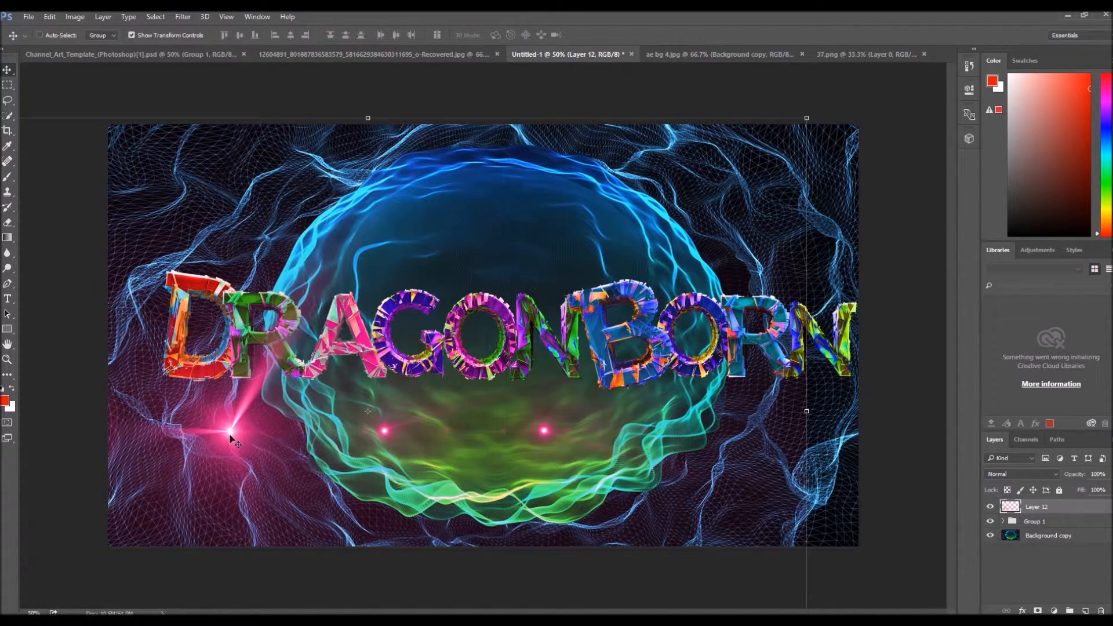
{"action": "left_click_drag", "start_coordinate": [232, 439], "coordinate": [180, 375]}
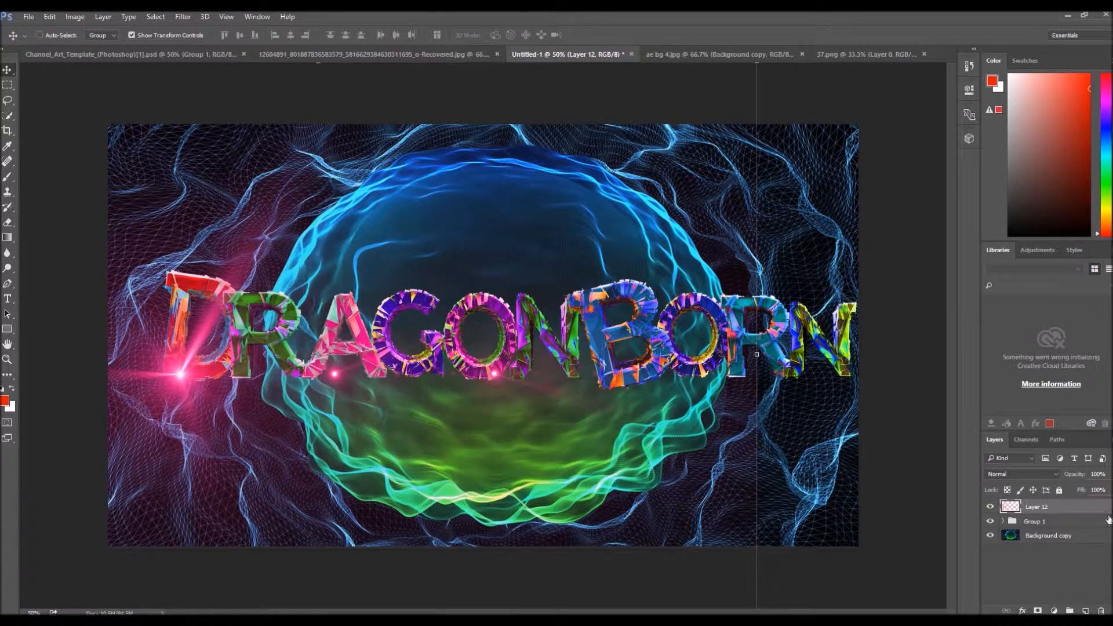
{"action": "left_click_drag", "start_coordinate": [1037, 509], "coordinate": [1039, 531]}
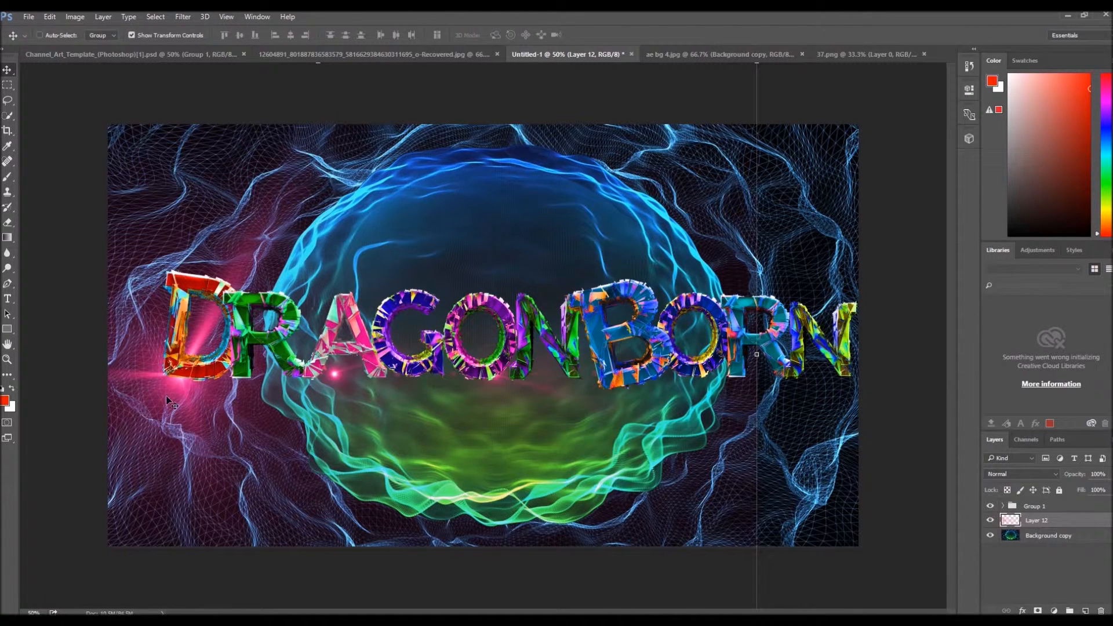
{"action": "left_click_drag", "start_coordinate": [159, 380], "coordinate": [156, 377]}
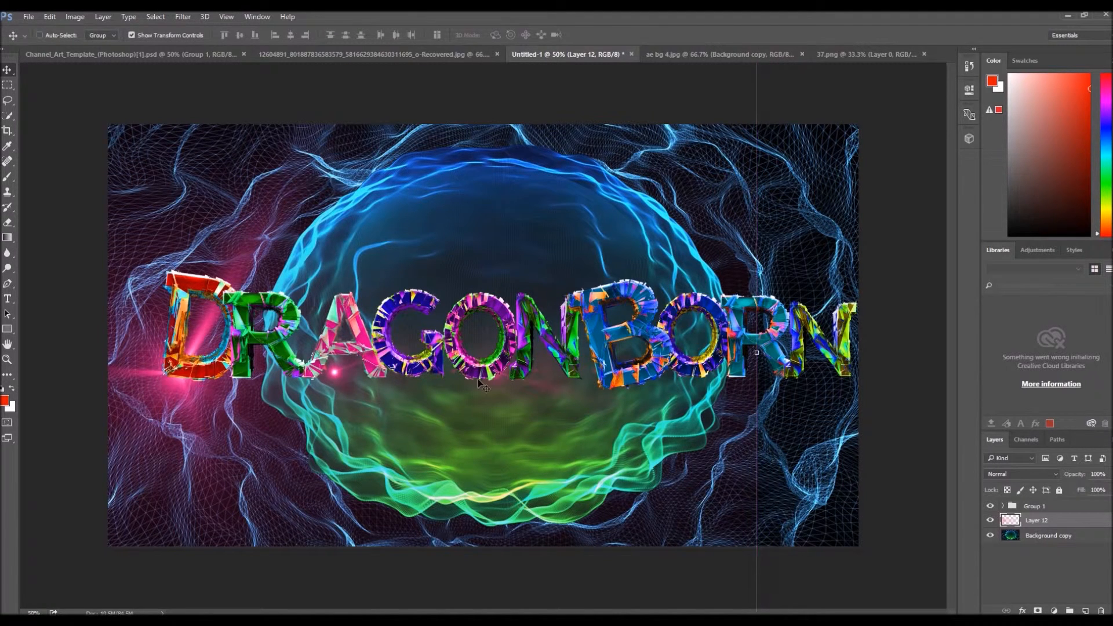
Stretch the pink flare on Layer 12 to 109.30% width at 100% height, with its brightest point at the base of the D.
{"action": "key", "text": "ctrl+t"}
{"action": "left_click_drag", "start_coordinate": [757, 352], "coordinate": [822, 352]}
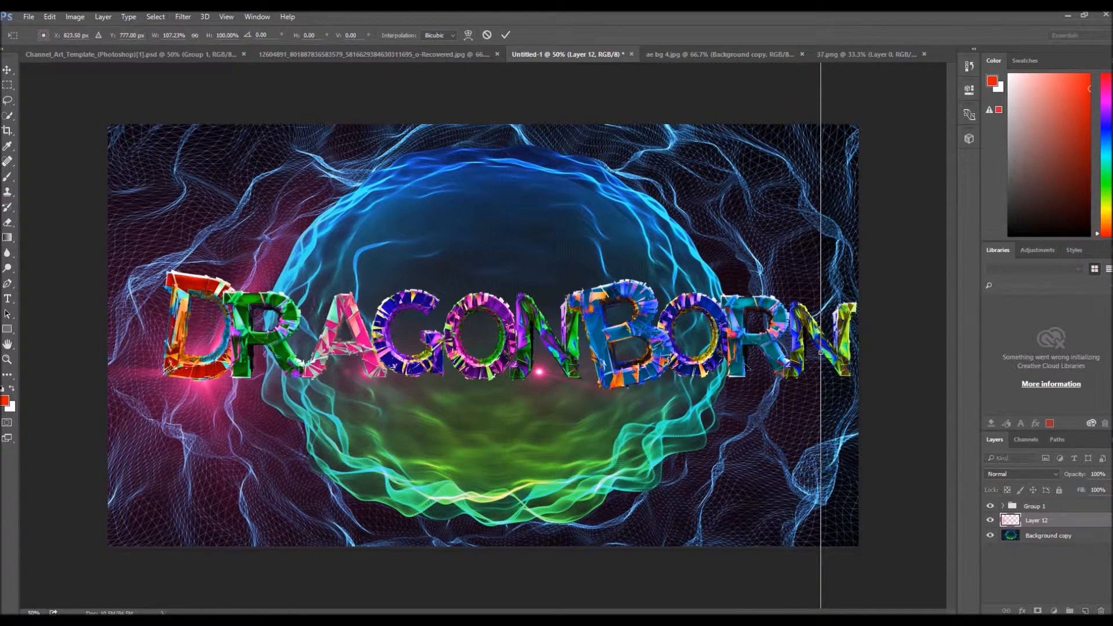
{"action": "left_click_drag", "start_coordinate": [203, 378], "coordinate": [182, 380]}
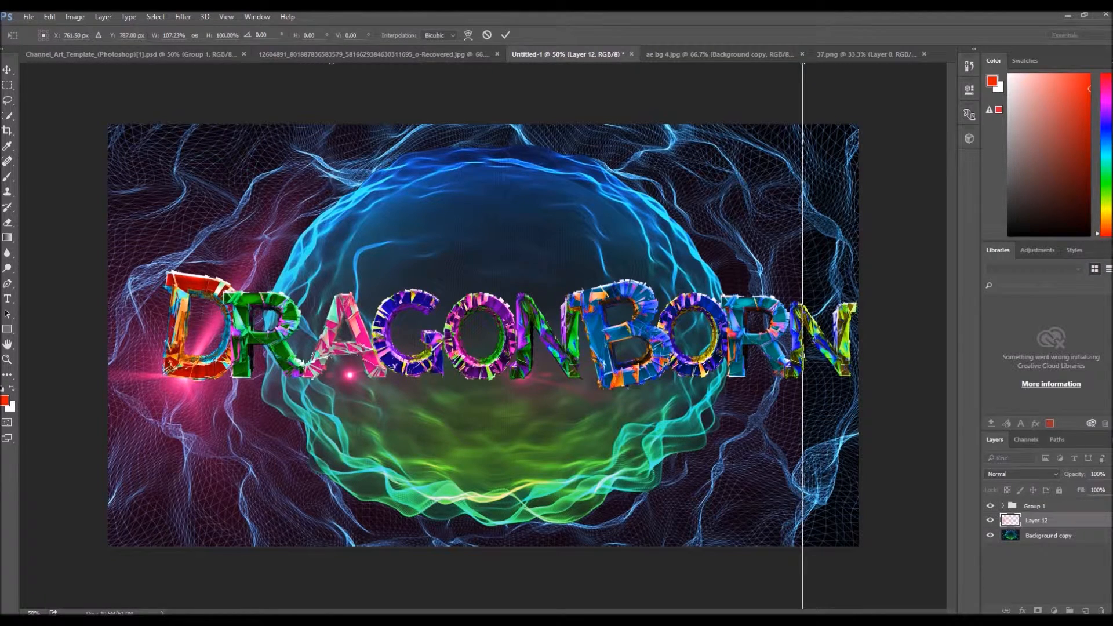
{"action": "left_click_drag", "start_coordinate": [802, 355], "coordinate": [820, 353]}
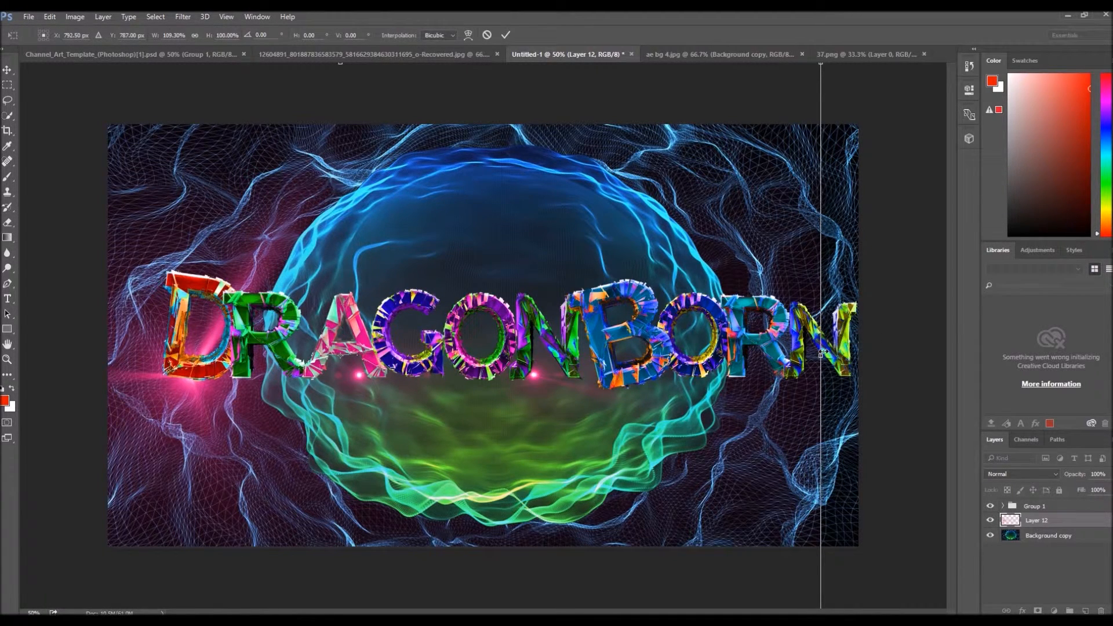
{"action": "left_click", "coordinate": [505, 35]}
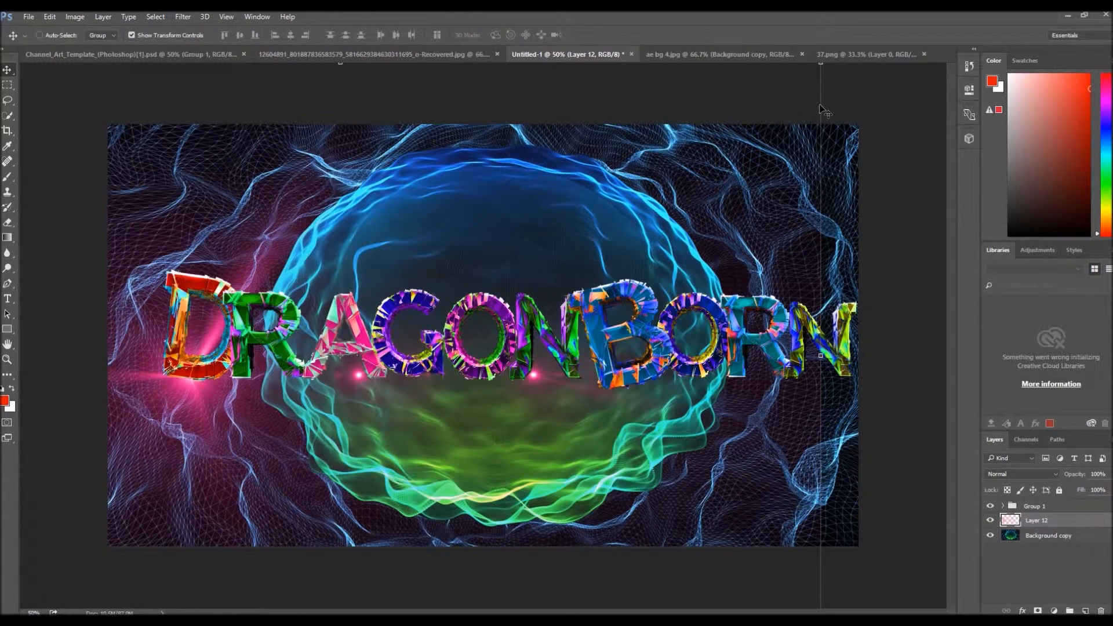
Flip the canvas of the flare image 37.png horizontally.
{"action": "left_click", "coordinate": [839, 54]}
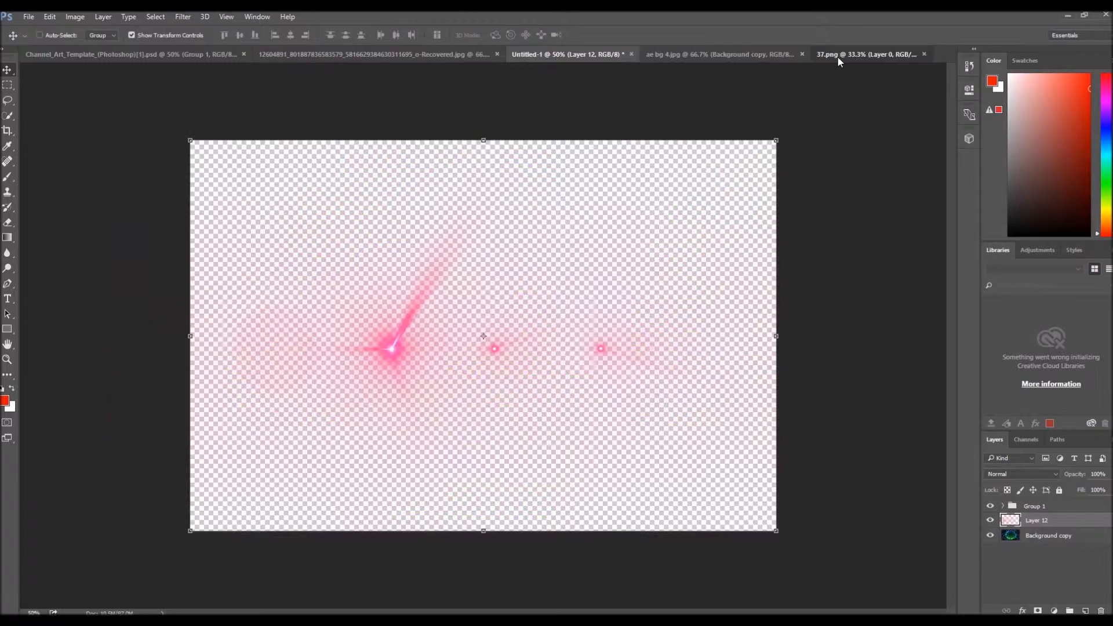
{"action": "left_click", "coordinate": [75, 17]}
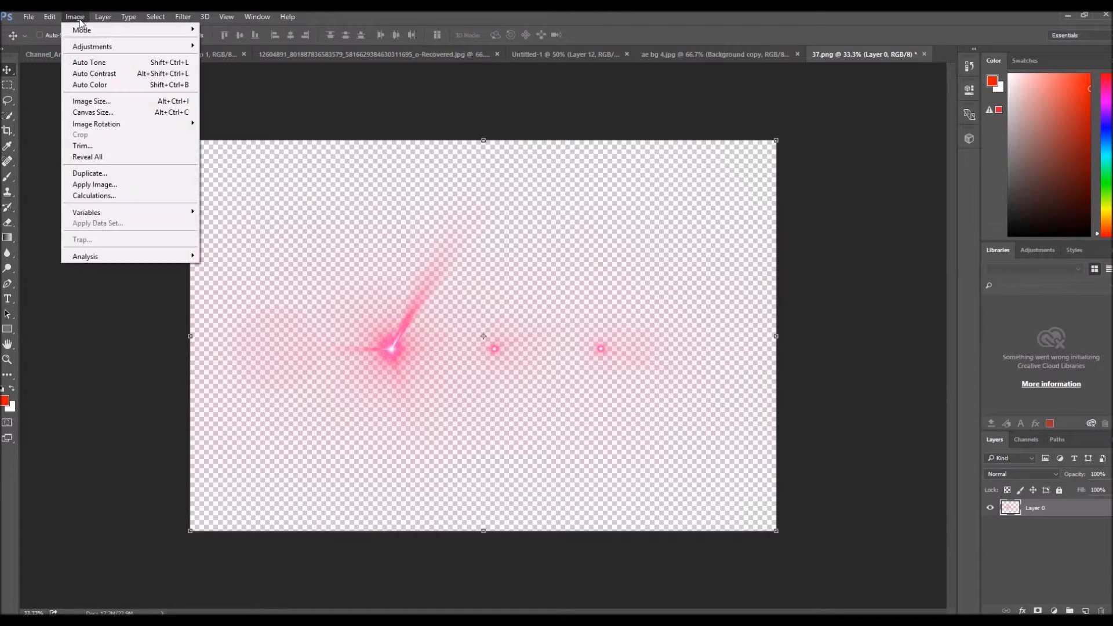
{"action": "mouse_move", "coordinate": [140, 126]}
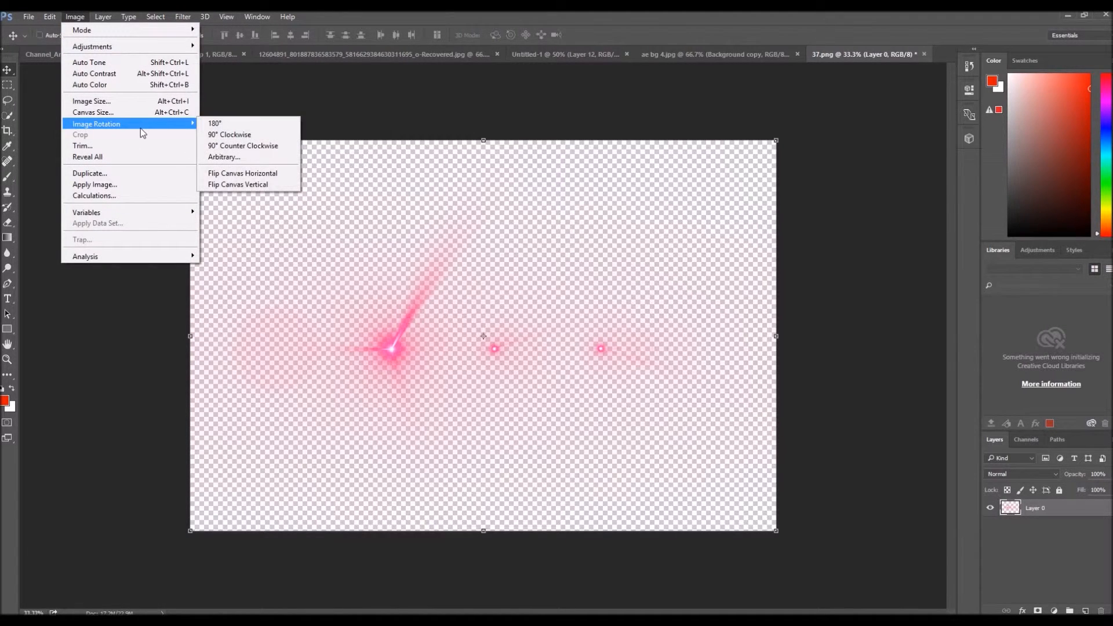
{"action": "left_click", "coordinate": [263, 172]}
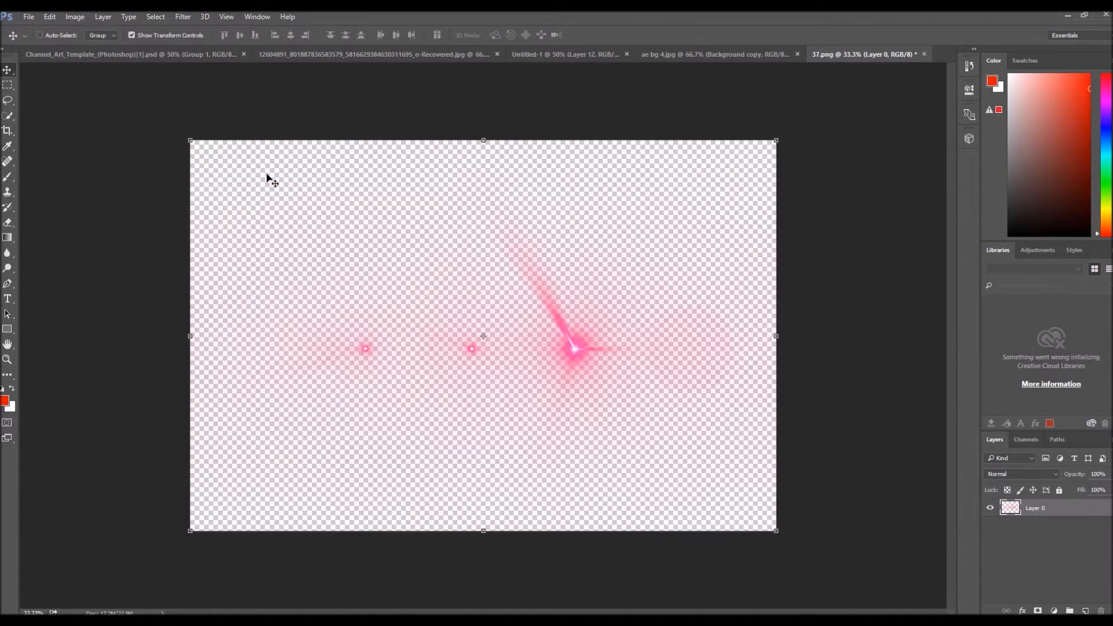
Copy the mirrored flare into Untitled-1, place its brightest point at the top of the final N, and deselect its layer.
{"action": "left_click_drag", "start_coordinate": [576, 348], "coordinate": [719, 376]}
{"action": "left_click_drag", "start_coordinate": [744, 323], "coordinate": [830, 296]}
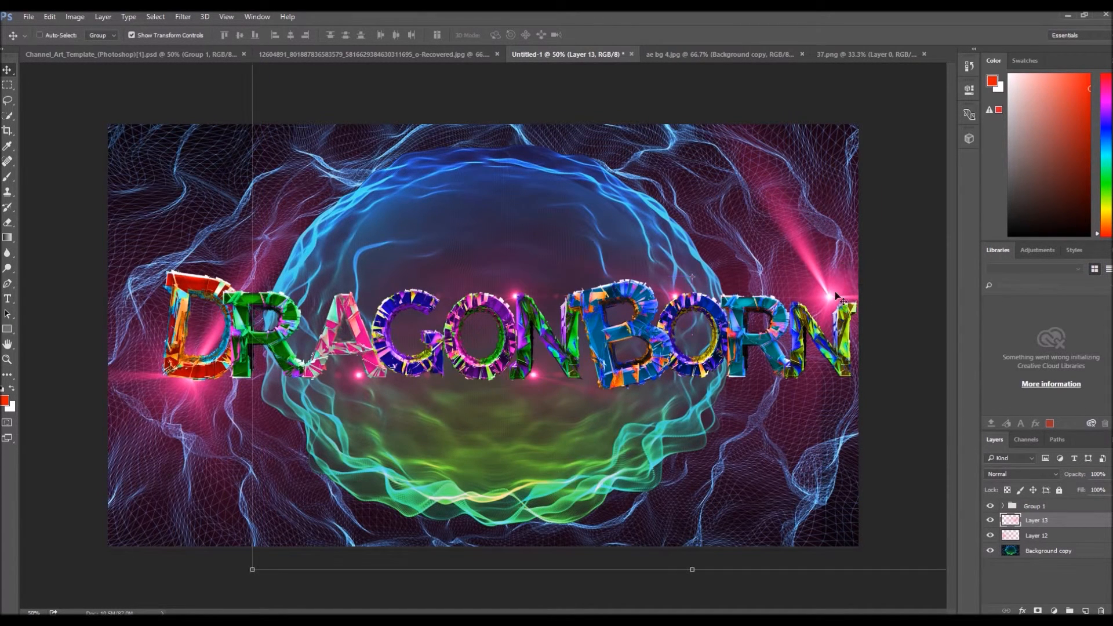
{"action": "left_click", "coordinate": [1031, 575]}
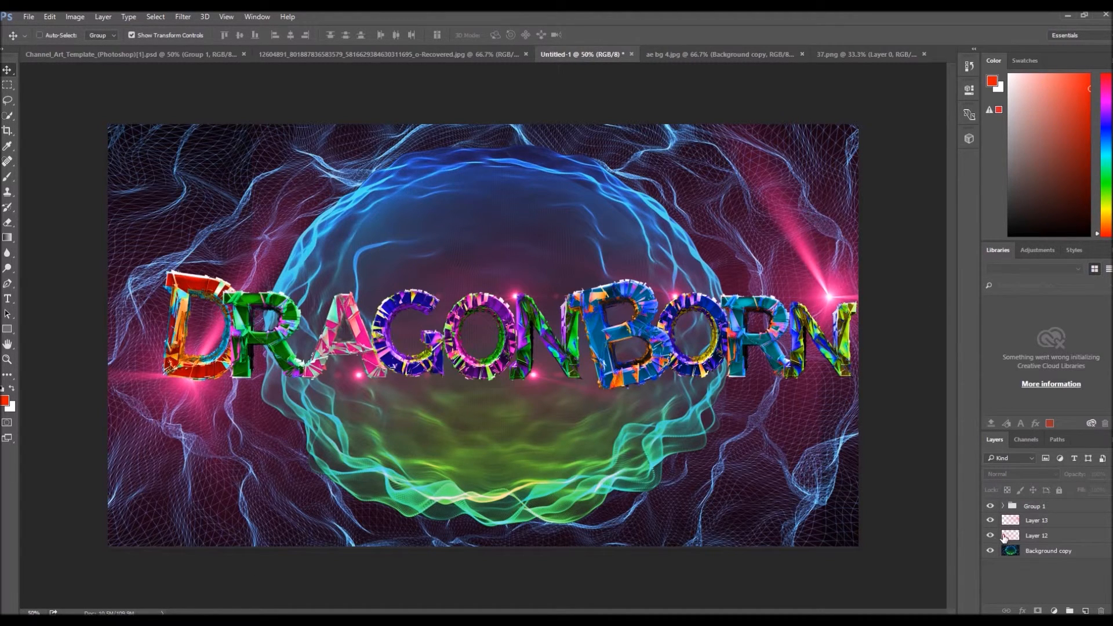